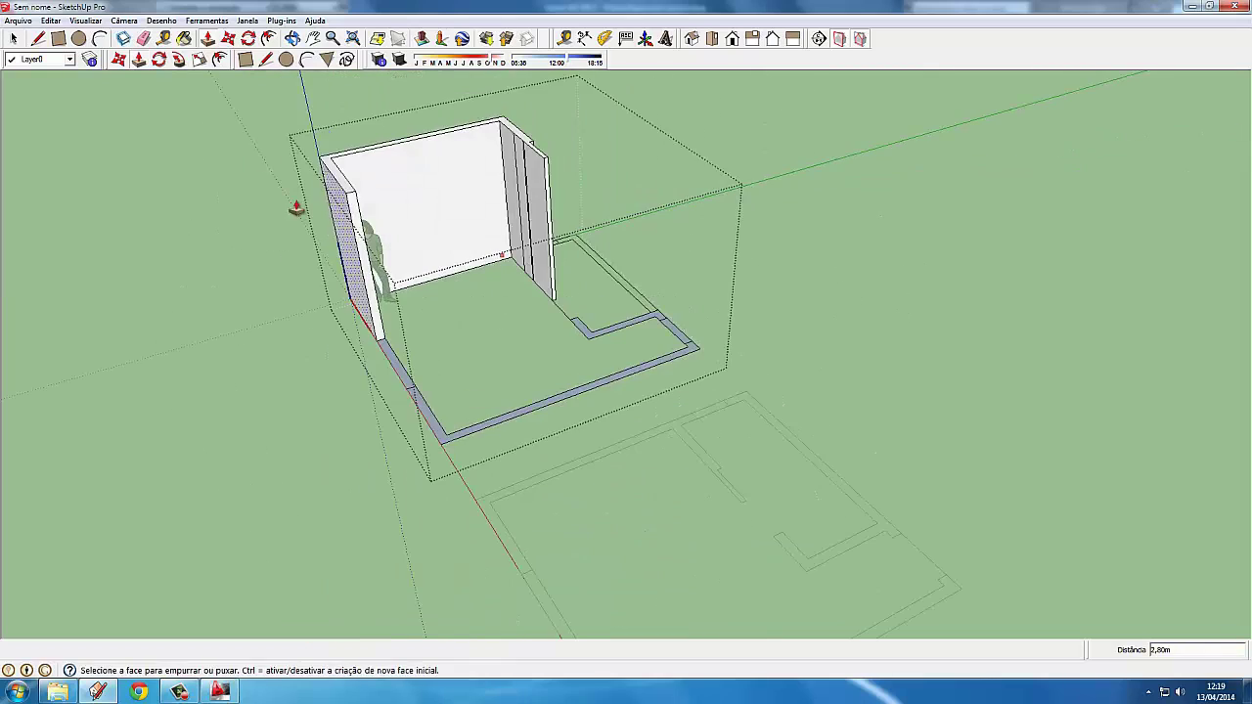
# Move the room group onto a different layer in Entity Info
pyautogui.moveTo(587, 213); pyautogui.dragTo(441, 210, button='middle')
pyautogui.press('space')
pyautogui.click(367, 196)
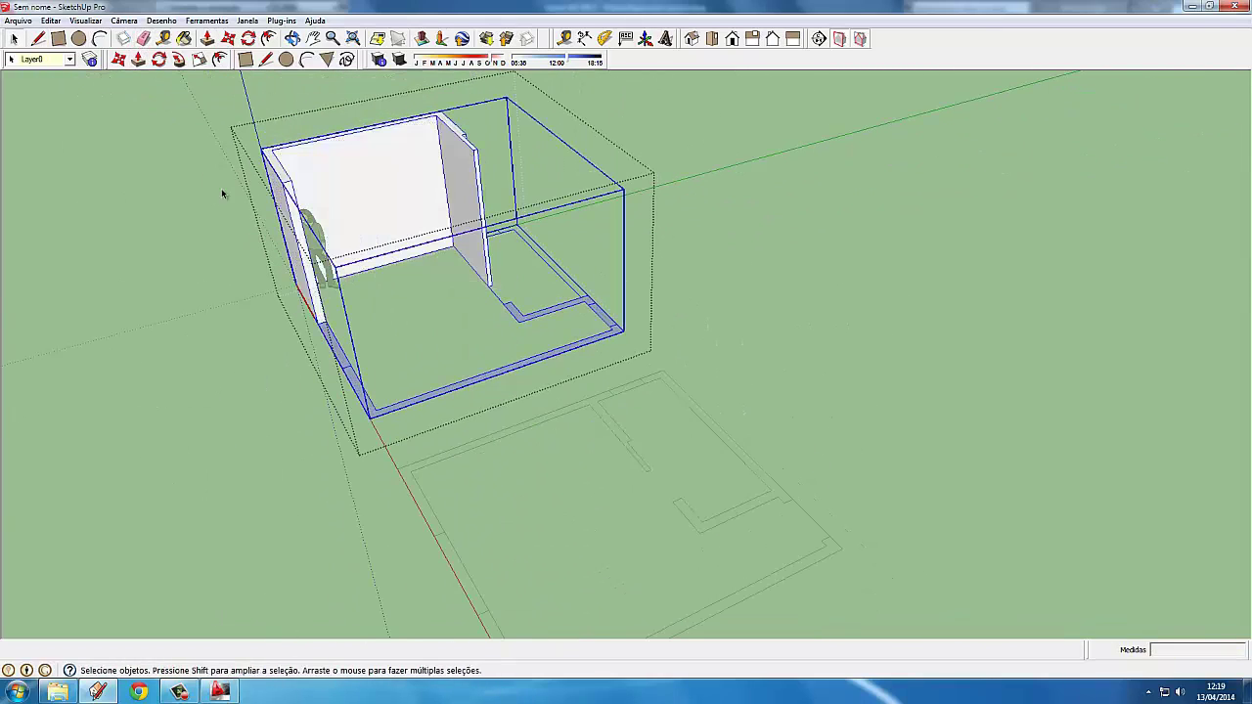
pyautogui.click(1193, 161)
pyautogui.click(615, 189)
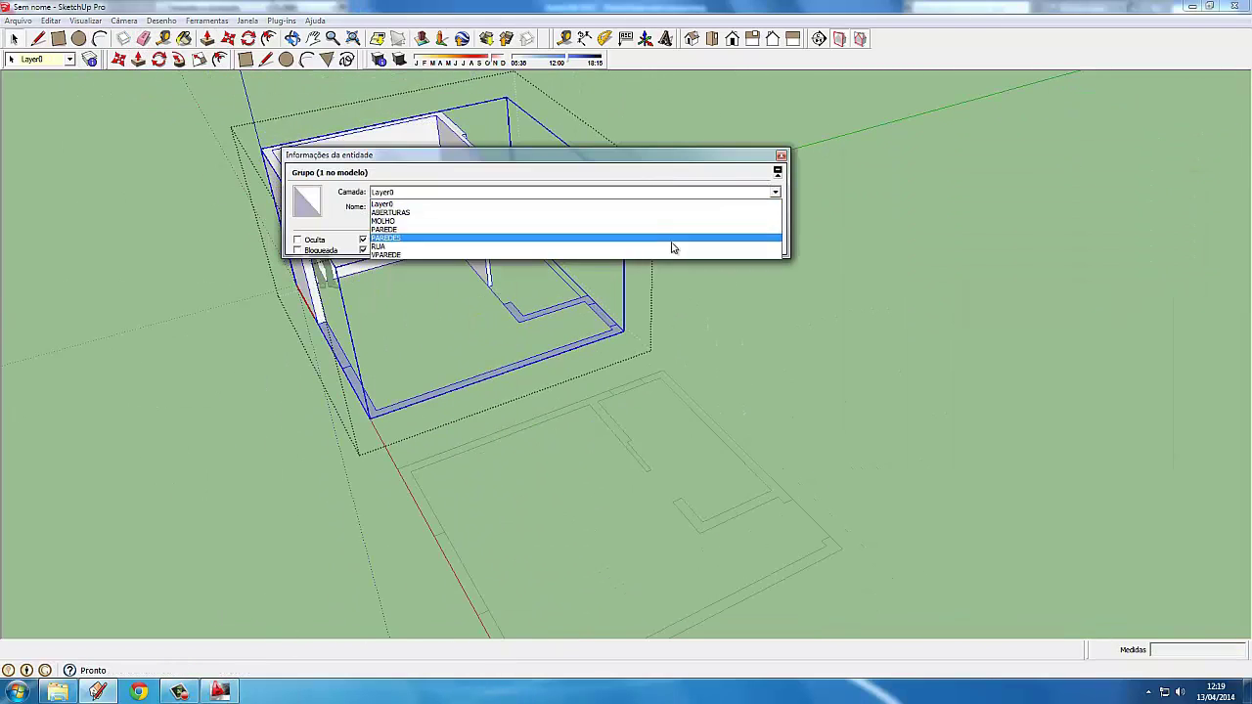
pyautogui.click(671, 245)
# Draw the L-shaped floor outline and reverse the new face so it shows white
pyautogui.scroll(3, 489, 215)
pyautogui.press('l')
pyautogui.click(374, 411)
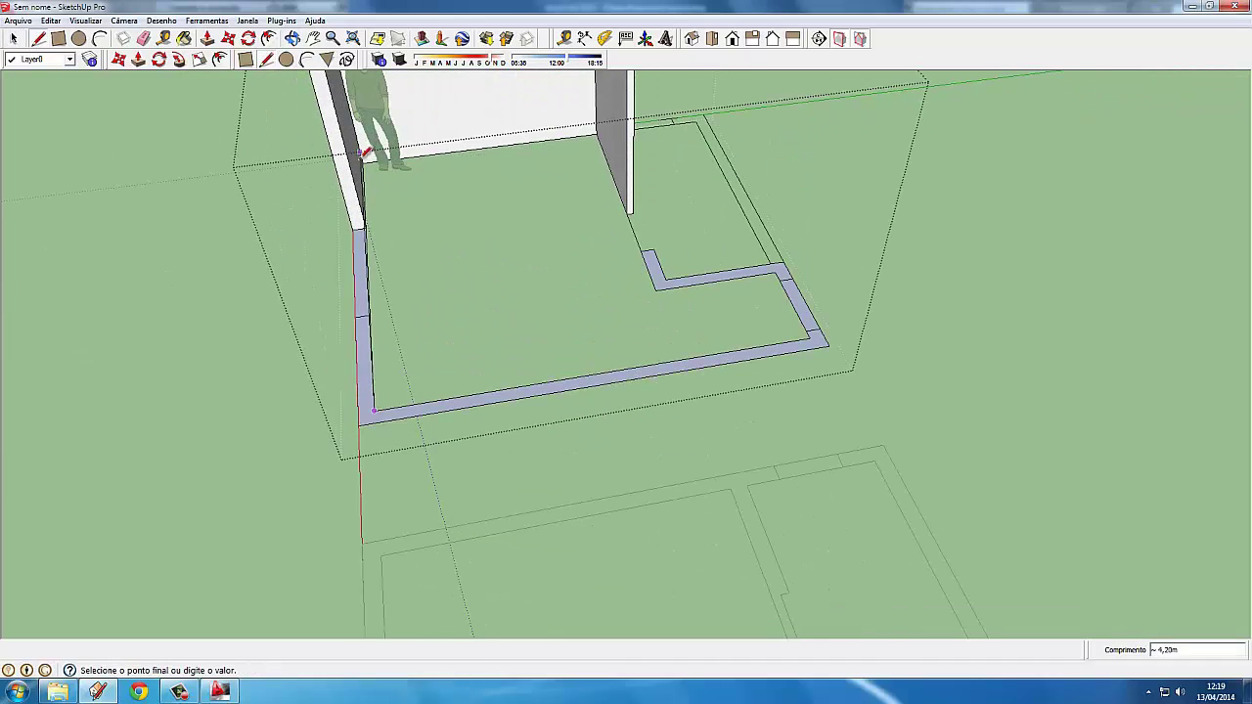
pyautogui.click(811, 335)
pyautogui.scroll(-2, 587, 294)
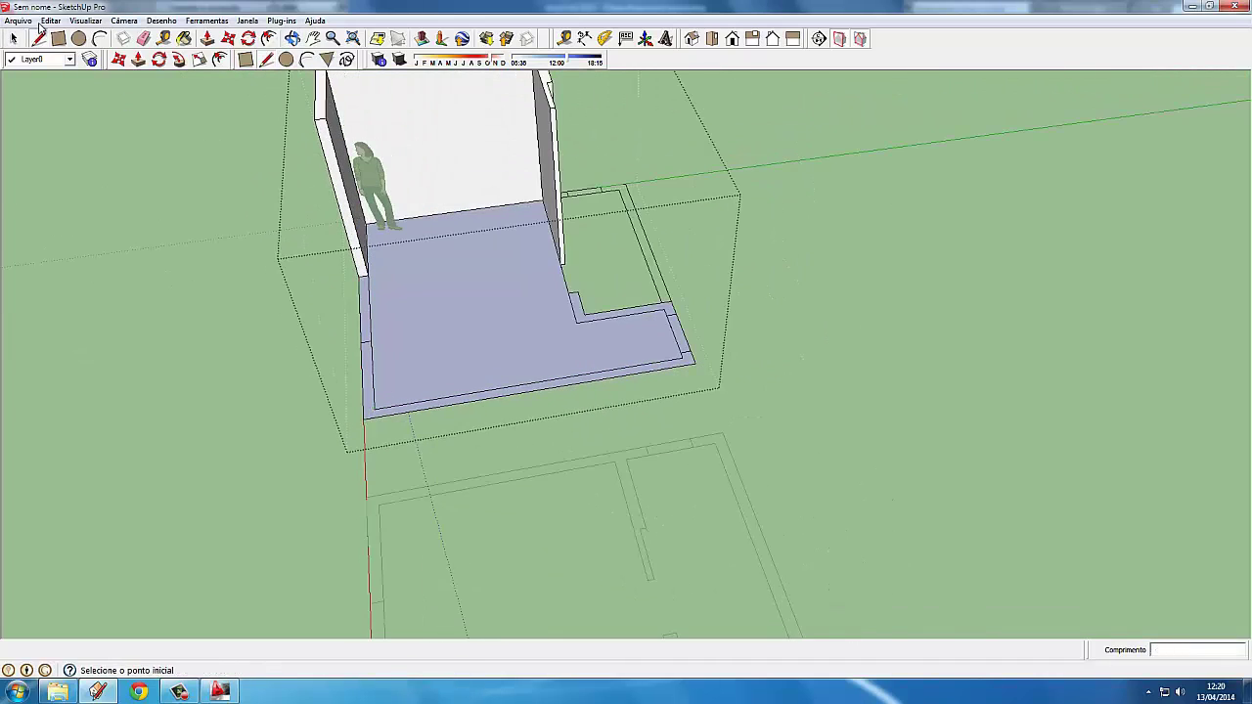
pyautogui.press('space')
pyautogui.rightClick(363, 251)
pyautogui.click(460, 405)
pyautogui.scroll(3, 371, 215)
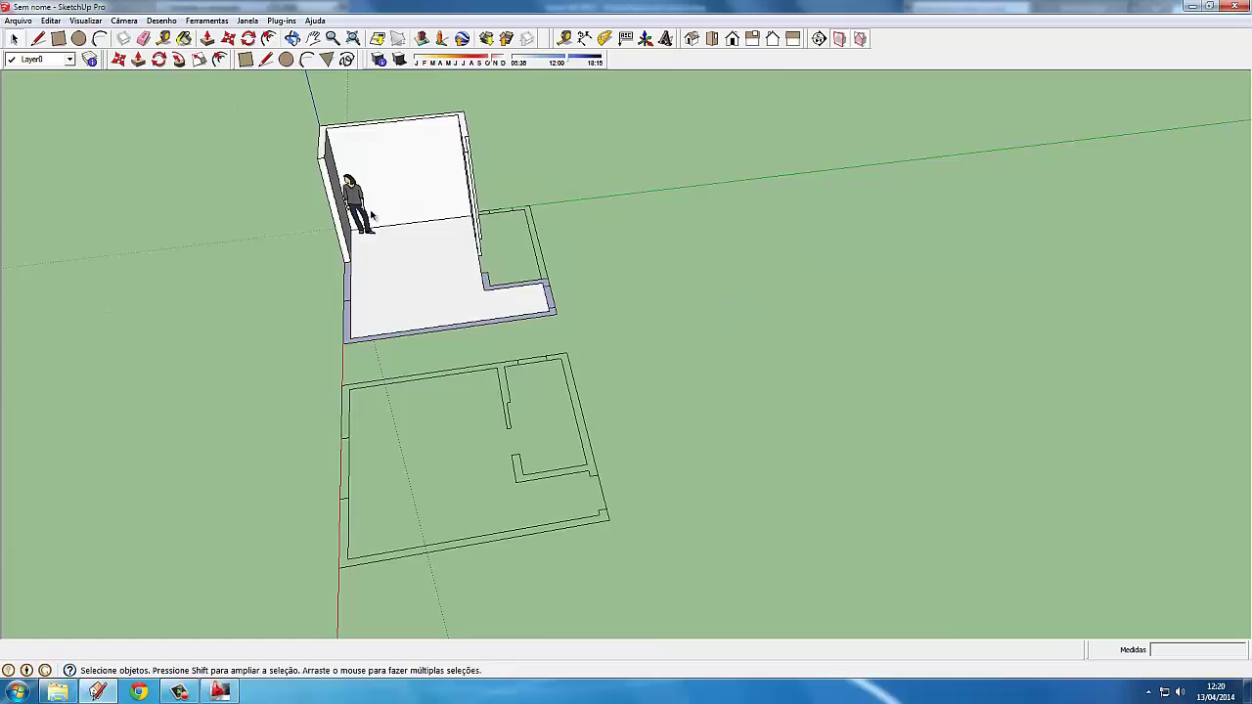
# Check the 4,20 room dimension on the AutoCAD floor plan with DLI
pyautogui.click(213, 694)
pyautogui.scroll(5, 450, 578)
pyautogui.write('dli')
pyautogui.press('Return')
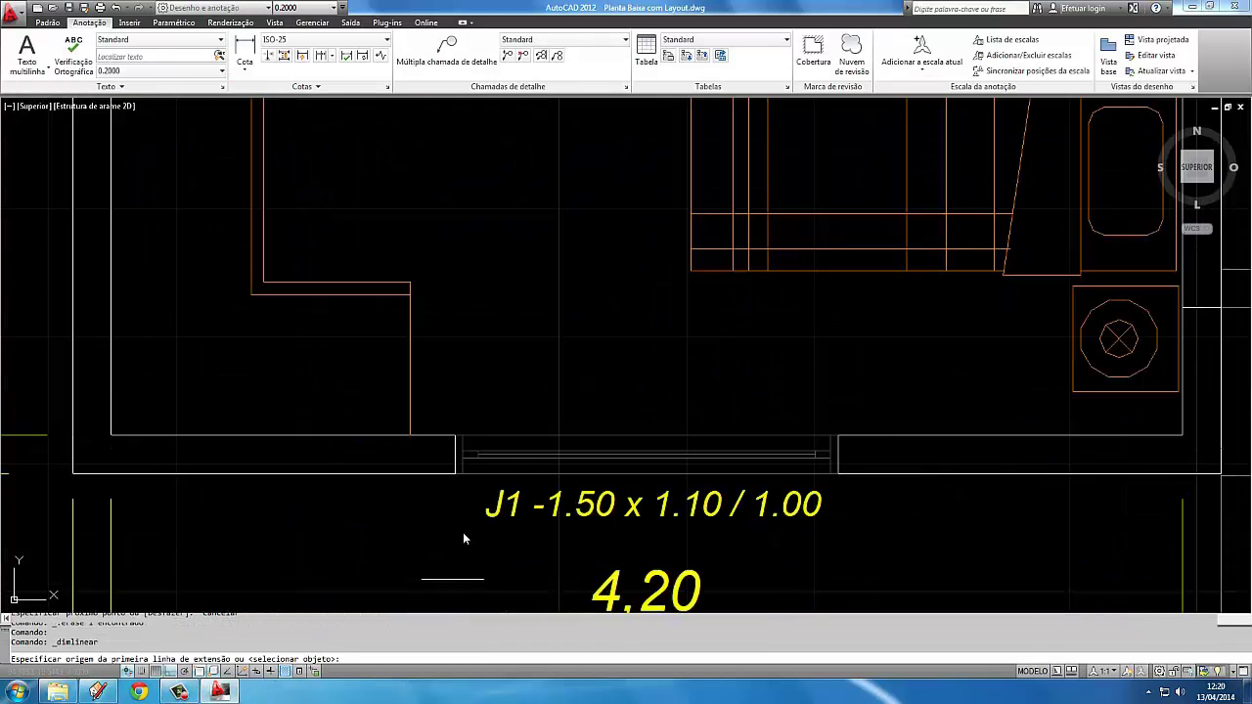
pyautogui.press('Escape')
pyautogui.scroll(3, 293, 421)
pyautogui.scroll(-3, 557, 332)
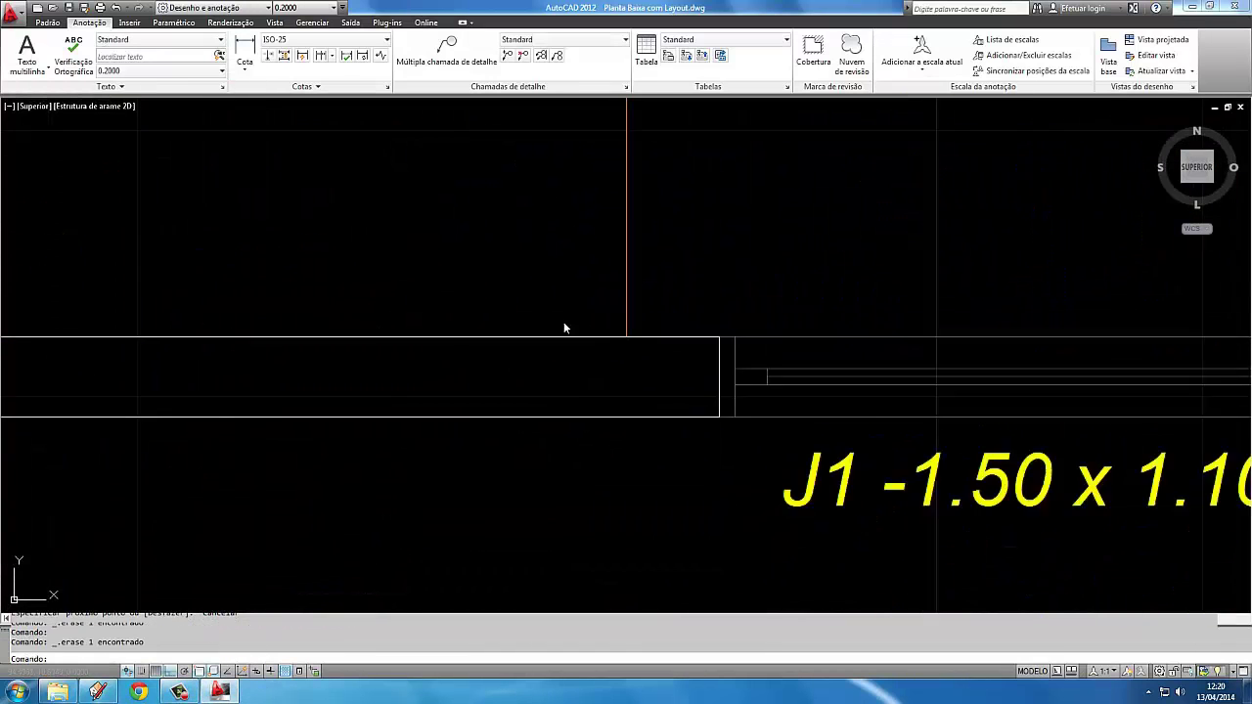
pyautogui.click(179, 692)
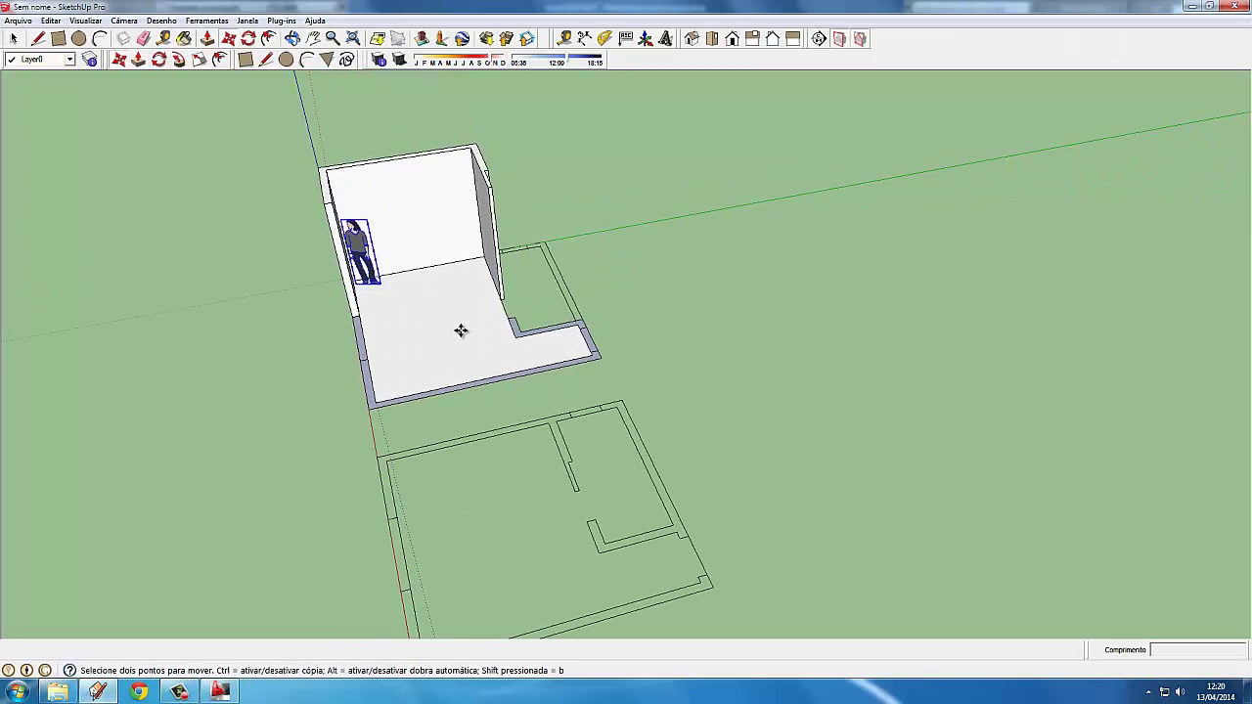
# Trace the L-shaped outline on the second floor plan with the Line tool
pyautogui.scroll(-2, 338, 367)
pyautogui.scroll(-2, 418, 345)
pyautogui.press('l')
pyautogui.scroll(5, 420, 357)
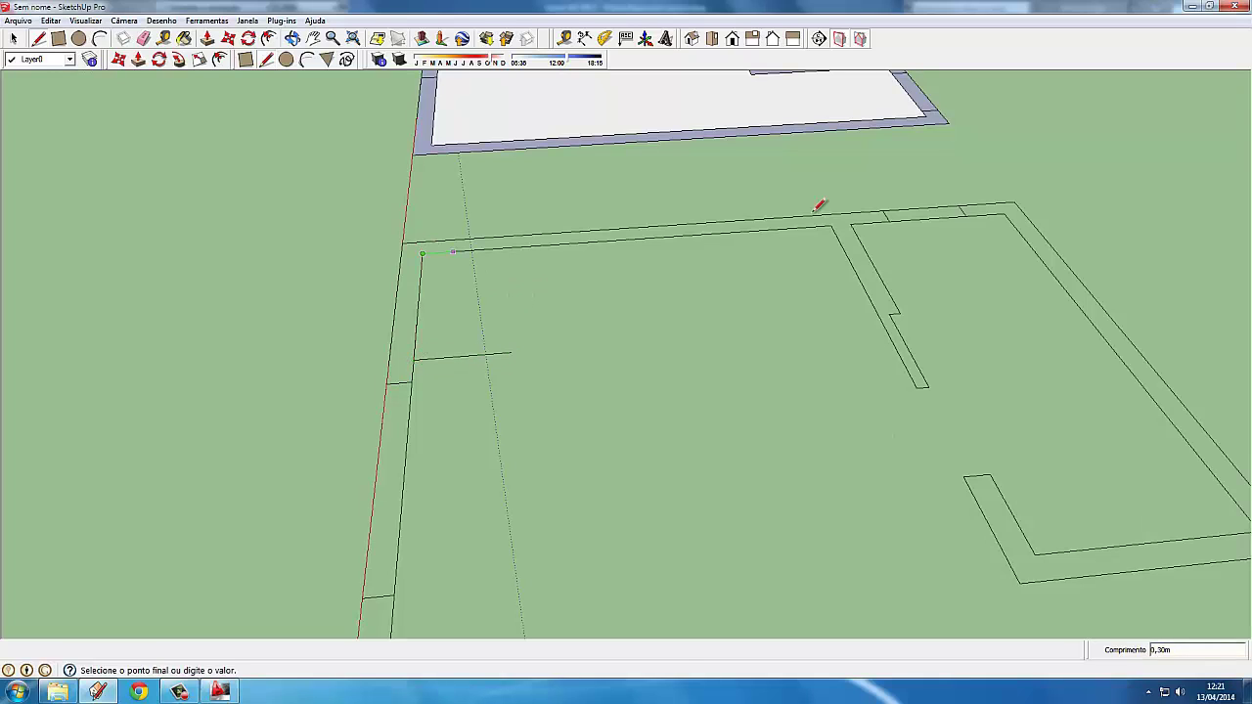
# Push/Pull the L-shaped face upward into a slab beside the room
pyautogui.press('p')
pyautogui.scroll(2, 494, 323)
pyautogui.click(495, 350)
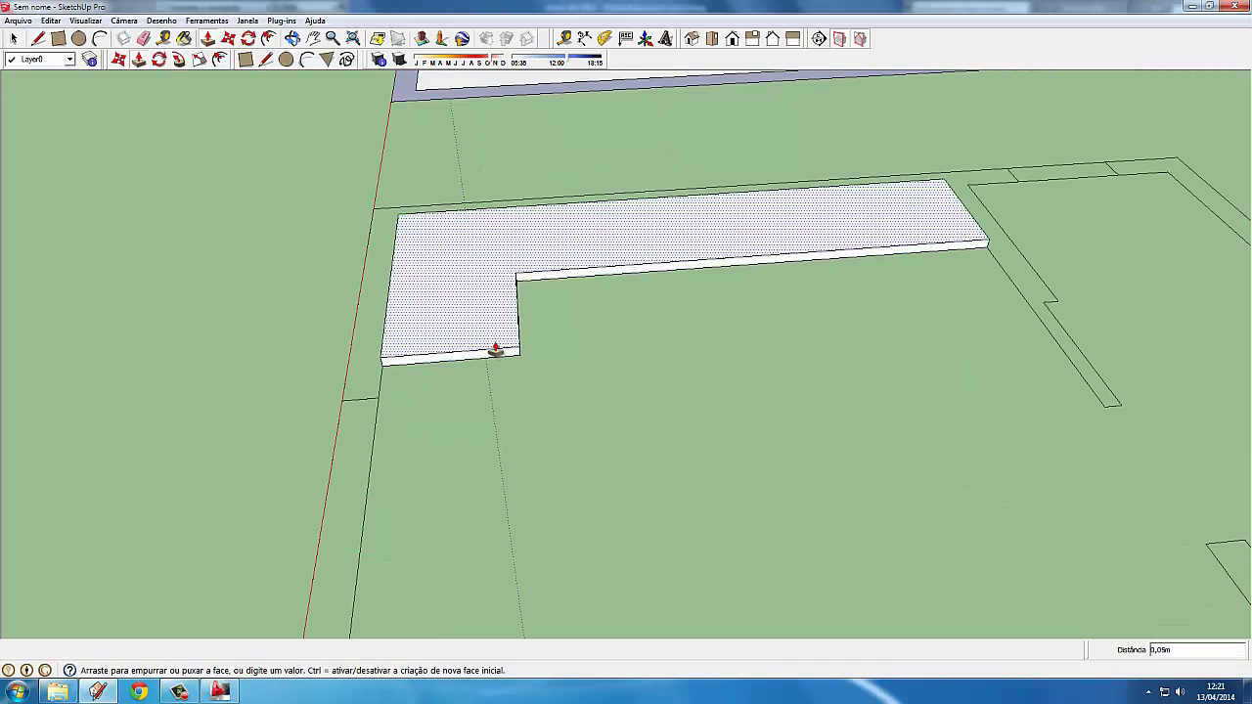
pyautogui.scroll(2, 474, 318)
pyautogui.click(483, 324)
pyautogui.scroll(-1, 483, 318)
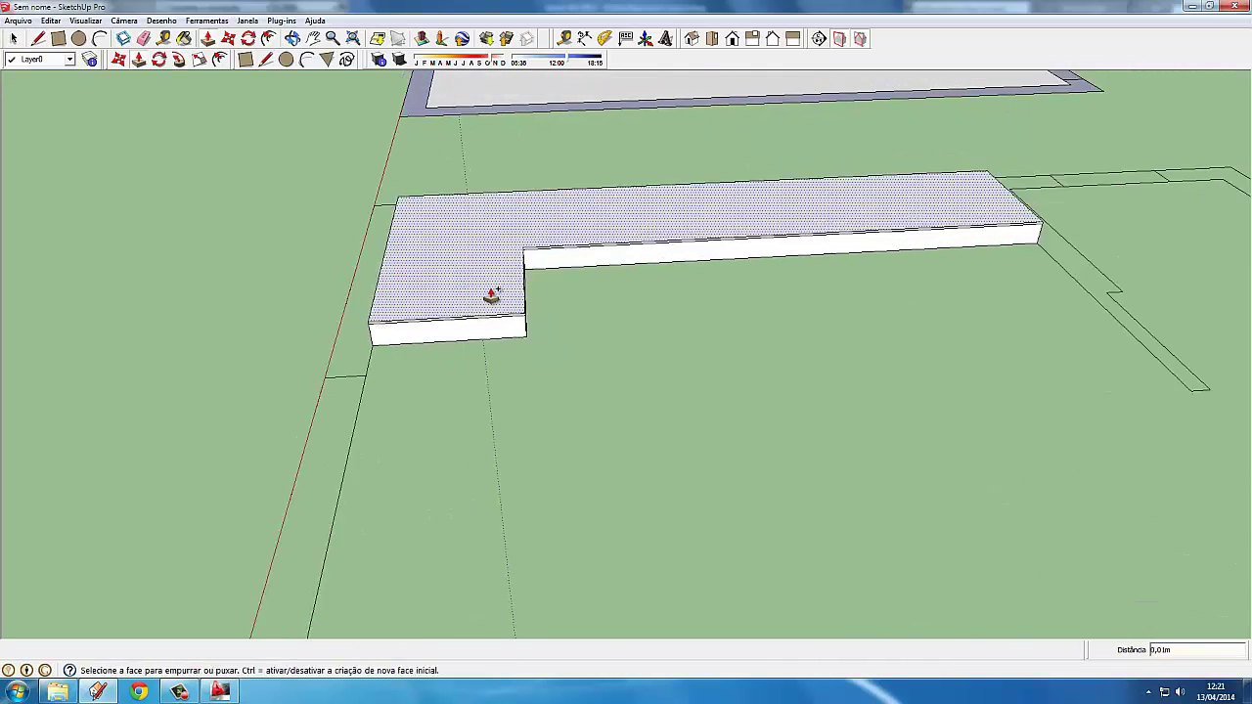
pyautogui.scroll(-3, 489, 313)
pyautogui.press('space')
pyautogui.moveTo(528, 333); pyautogui.dragTo(358, 249, button='middle')
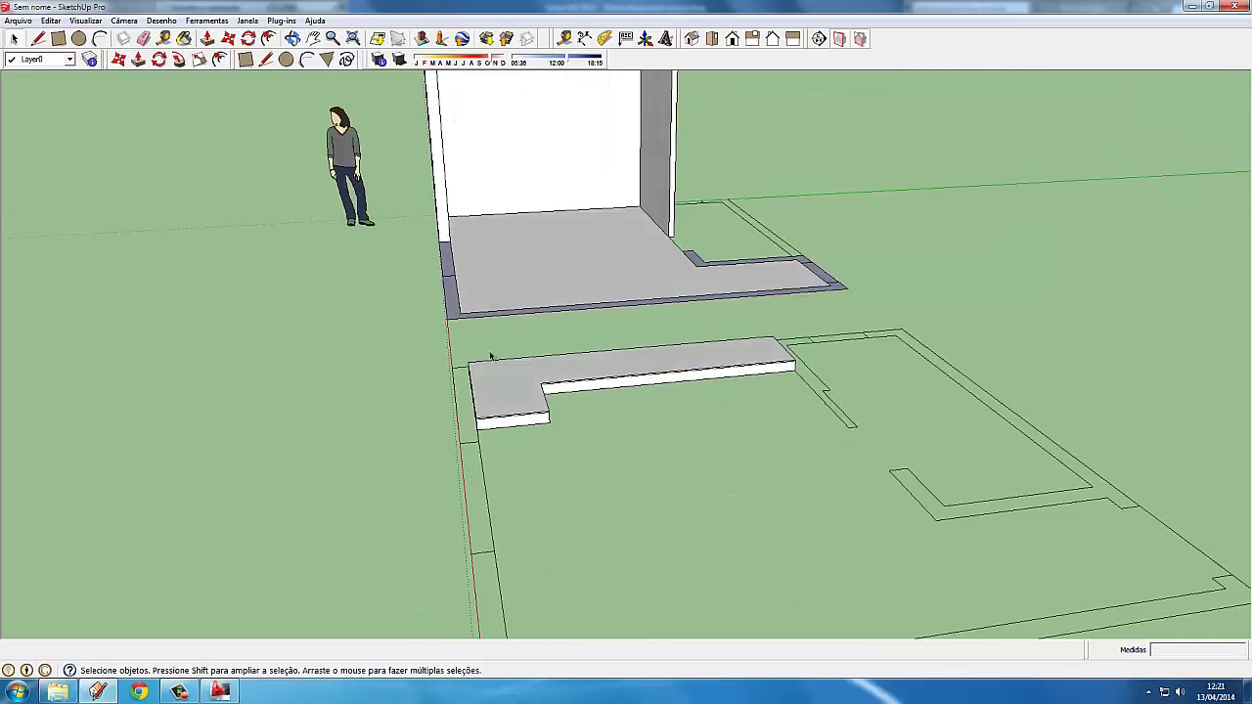
# Pull the slab up into a 2,60 m wall and verify its height with Tape Measure
pyautogui.press('p')
pyautogui.moveTo(489, 350); pyautogui.dragTo(255, 195, button='middle')
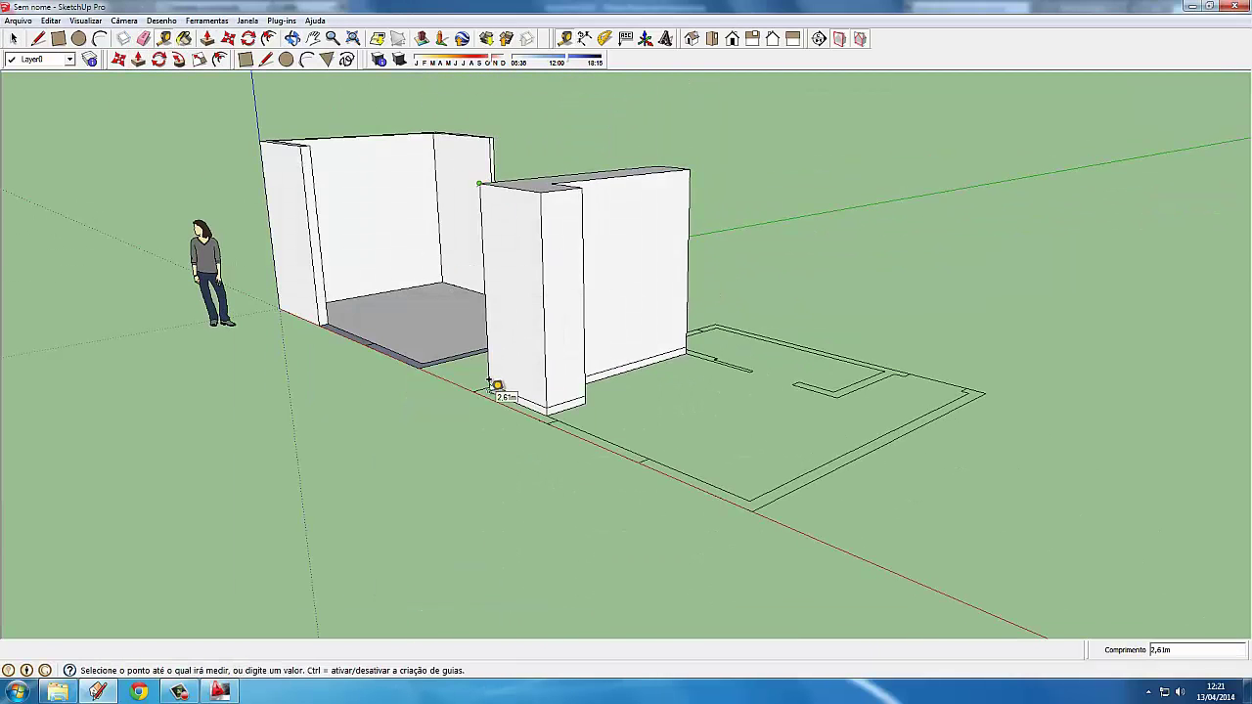
pyautogui.scroll(2, 508, 218)
pyautogui.click(520, 193)
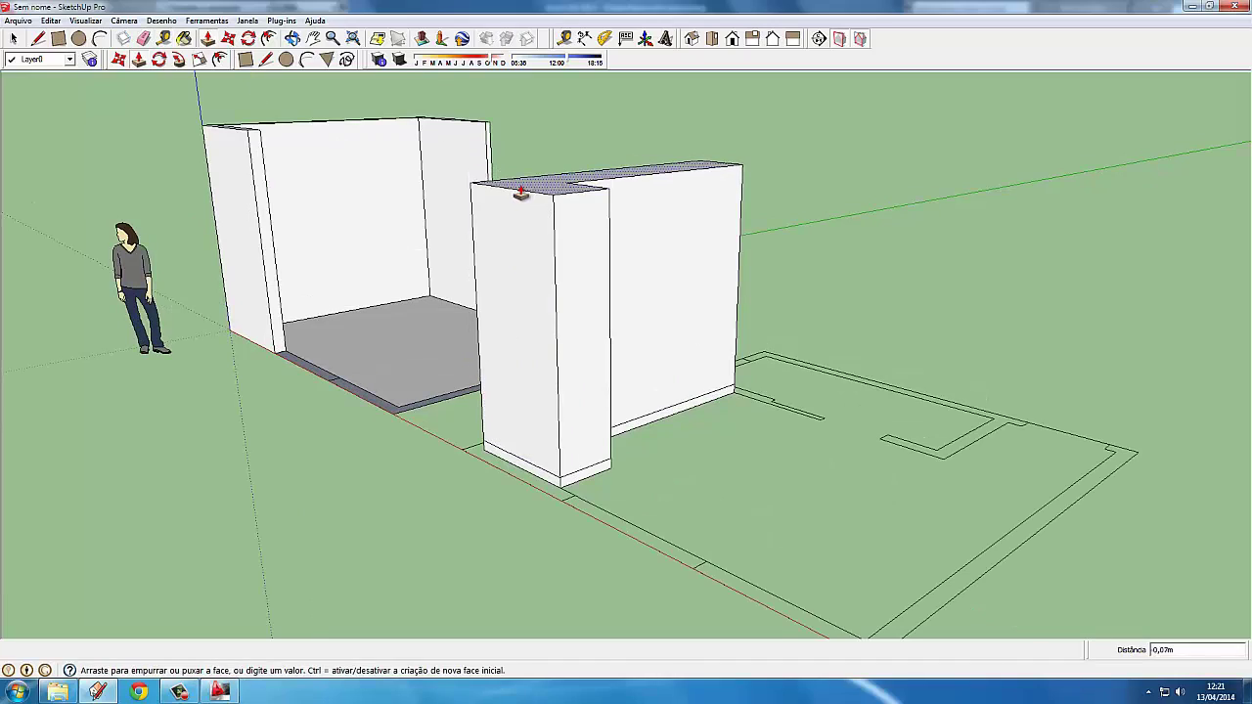
pyautogui.moveTo(521, 193)
pyautogui.mouseDown(button='middle')
pyautogui.moveTo(447, 196)
pyautogui.moveTo(431, 177)
pyautogui.mouseUp(button='middle')
pyautogui.scroll(-3, 447, 196)
pyautogui.click(164, 37)
pyautogui.scroll(2, 440, 164)
pyautogui.click(436, 324)
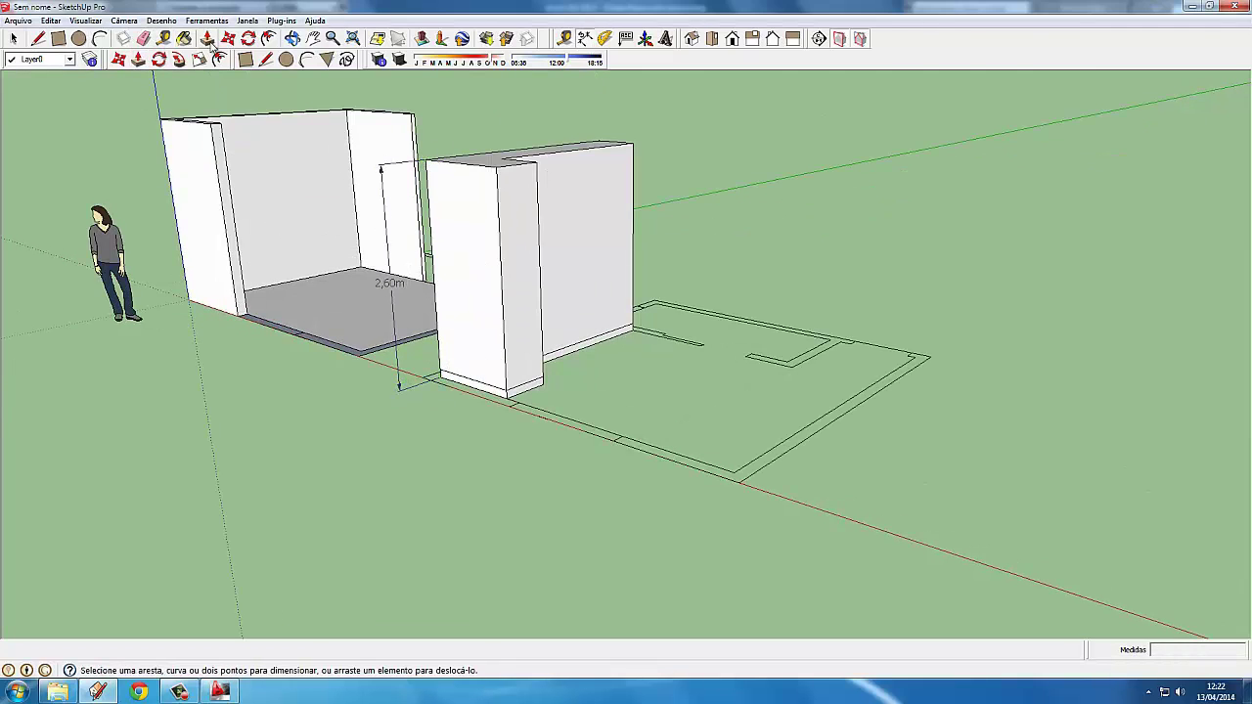
# Offset the wall's inner face and push the inset panel back into a recess
pyautogui.moveTo(558, 243)
pyautogui.mouseDown(button='middle')
pyautogui.moveTo(346, 343)
pyautogui.moveTo(532, 196)
pyautogui.moveTo(529, 291)
pyautogui.mouseUp(button='middle')
pyautogui.press('f')
pyautogui.press('Return')
pyautogui.press('p')
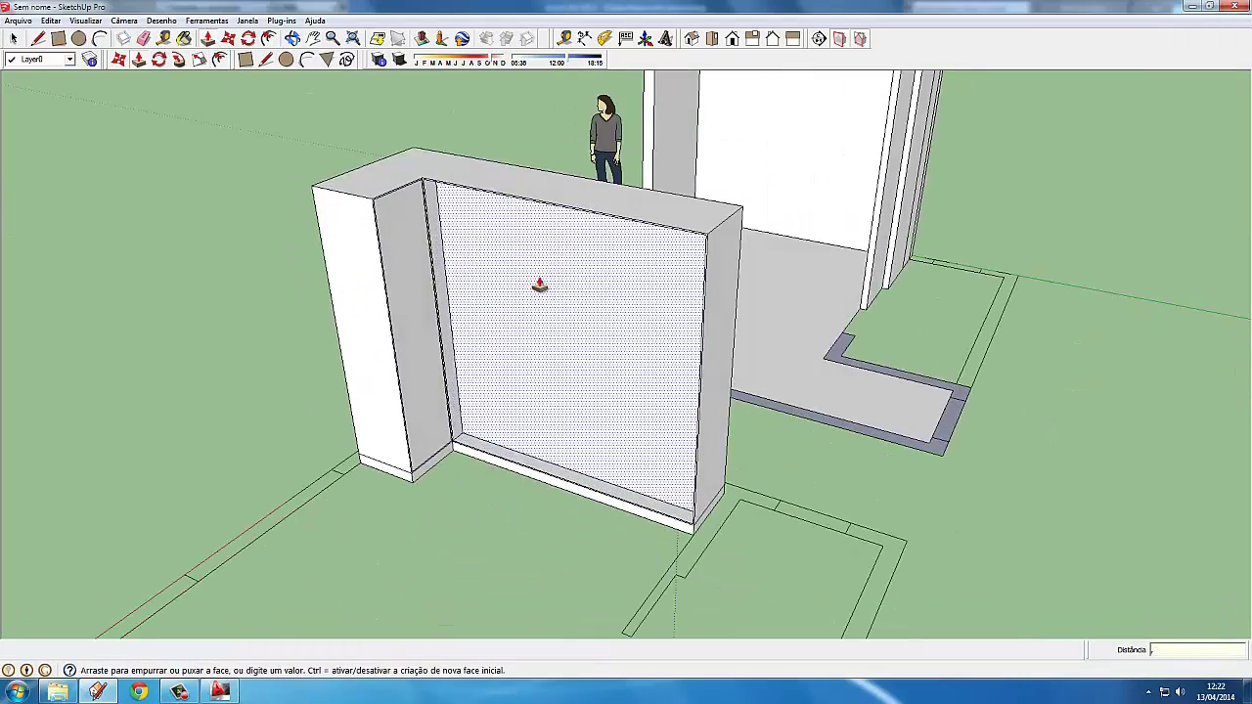
pyautogui.click(414, 302)
pyautogui.moveTo(413, 302); pyautogui.dragTo(474, 227, button='middle')
# Select all of the wall's geometry and make it a group
pyautogui.press('space')
pyautogui.scroll(3, 474, 227)
pyautogui.scroll(-3, 474, 227)
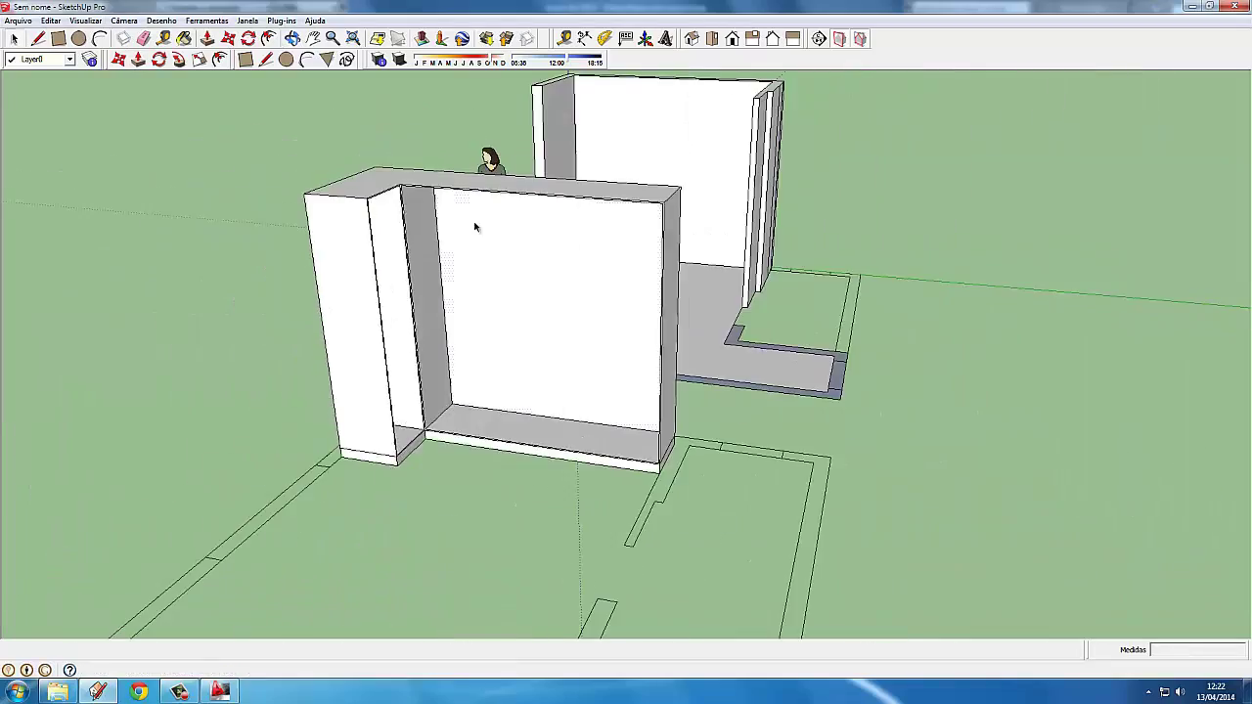
pyautogui.tripleClick(474, 227)
pyautogui.rightClick(477, 233)
pyautogui.click(516, 352)
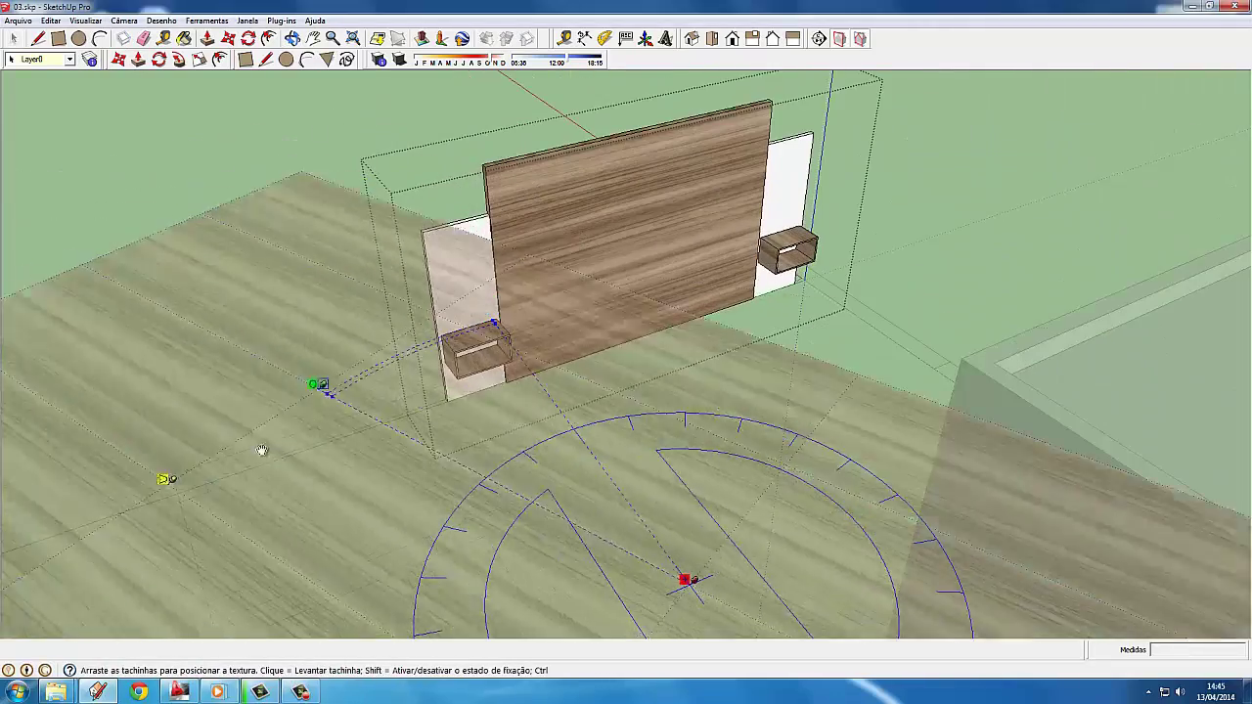
# Rotate and rescale the wood floor texture with the pin, then finish positioning
pyautogui.moveTo(557, 599); pyautogui.dragTo(803, 521)
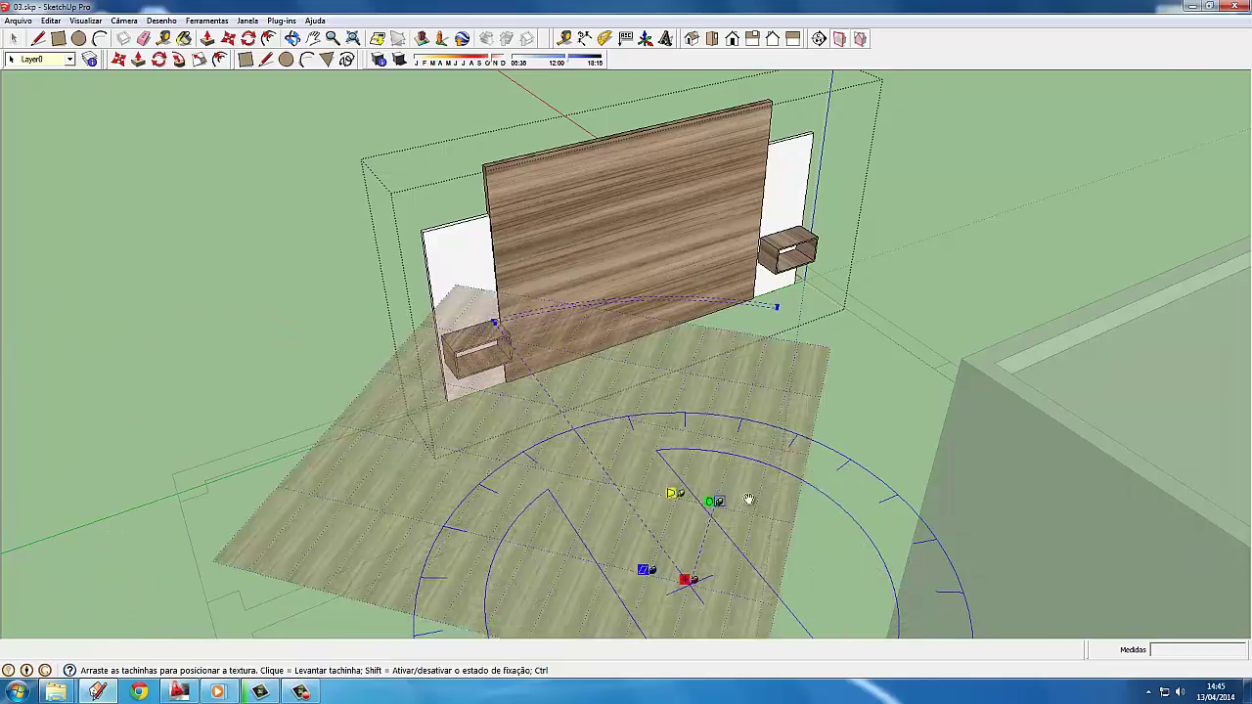
pyautogui.rightClick(649, 523)
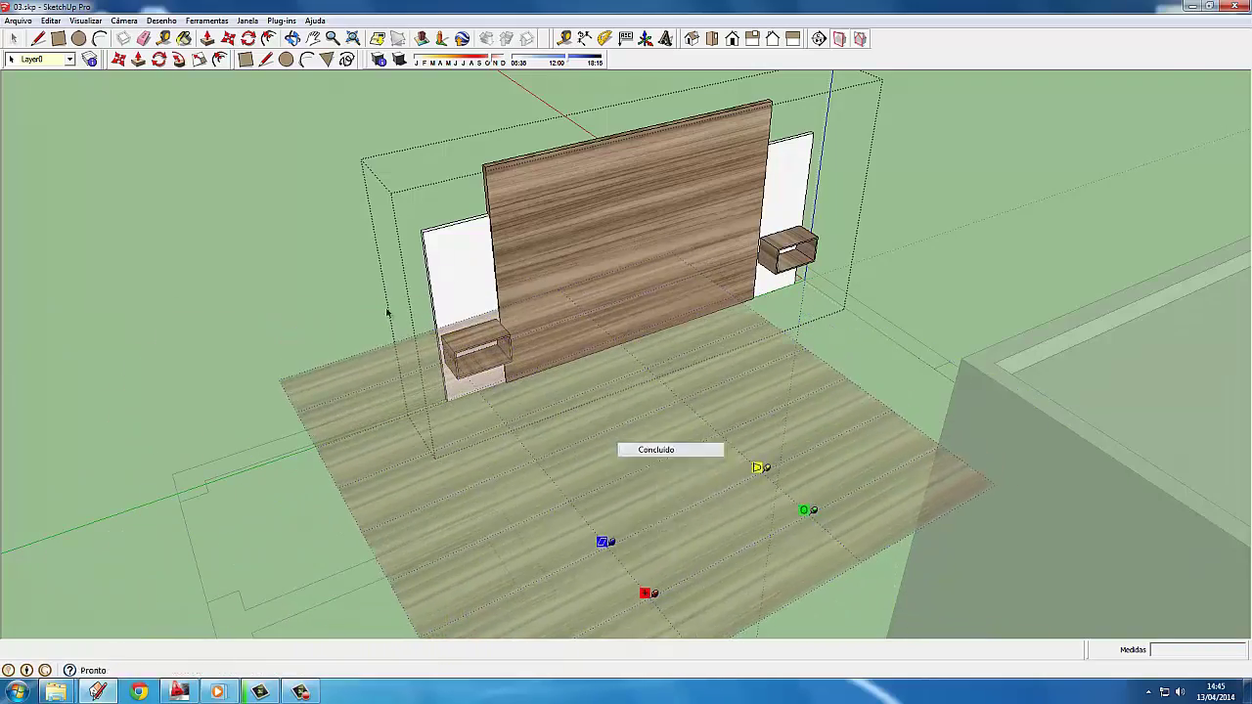
pyautogui.click(671, 447)
# Bring up the Materials window and view the headboard wall and nightstands side-on
pyautogui.press('b')
pyautogui.scroll(-5, 591, 482)
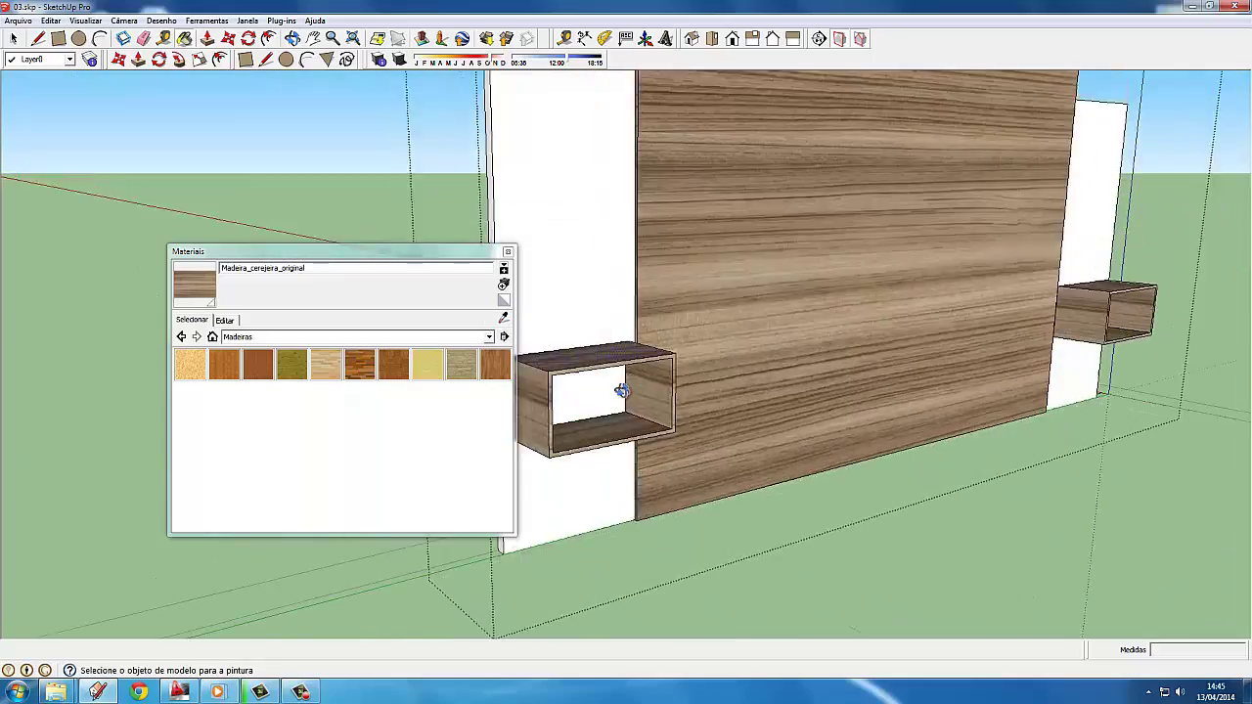
pyautogui.moveTo(591, 482); pyautogui.dragTo(773, 393, button='middle')
pyautogui.scroll(5, 773, 393)
pyautogui.scroll(2, 919, 431)
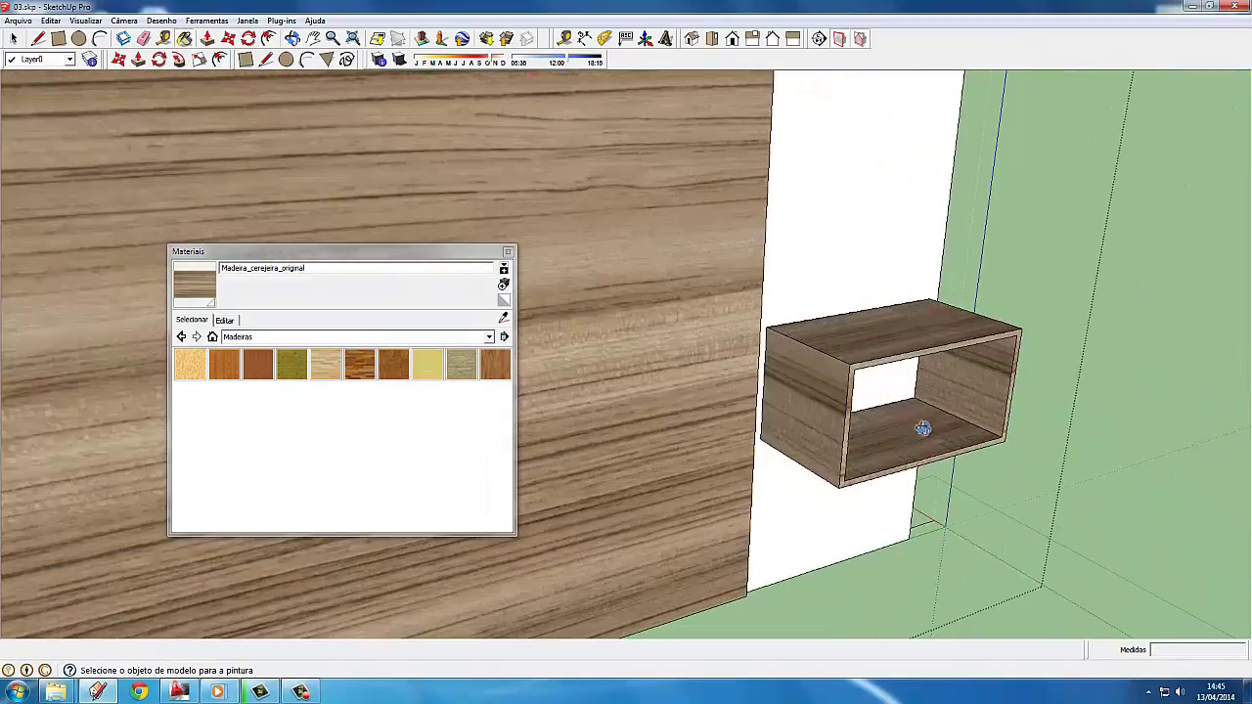
pyautogui.scroll(-1, 897, 447)
pyautogui.scroll(-4, 872, 503)
pyautogui.moveTo(871, 503); pyautogui.dragTo(509, 264, button='middle')
# Close the materials panel and enter the wardrobe group for editing
pyautogui.click(507, 251)
pyautogui.press('space')
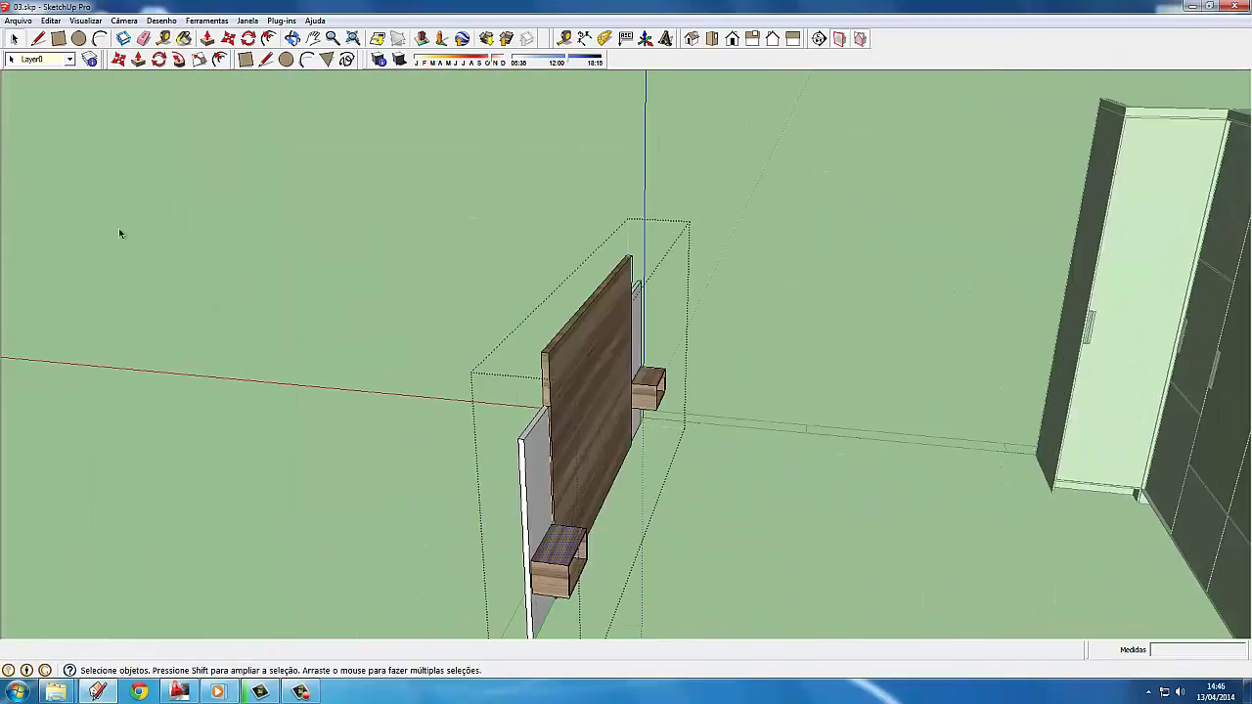
pyautogui.moveTo(121, 232); pyautogui.dragTo(665, 344, button='middle')
pyautogui.scroll(3, 666, 345)
pyautogui.doubleClick(665, 344)
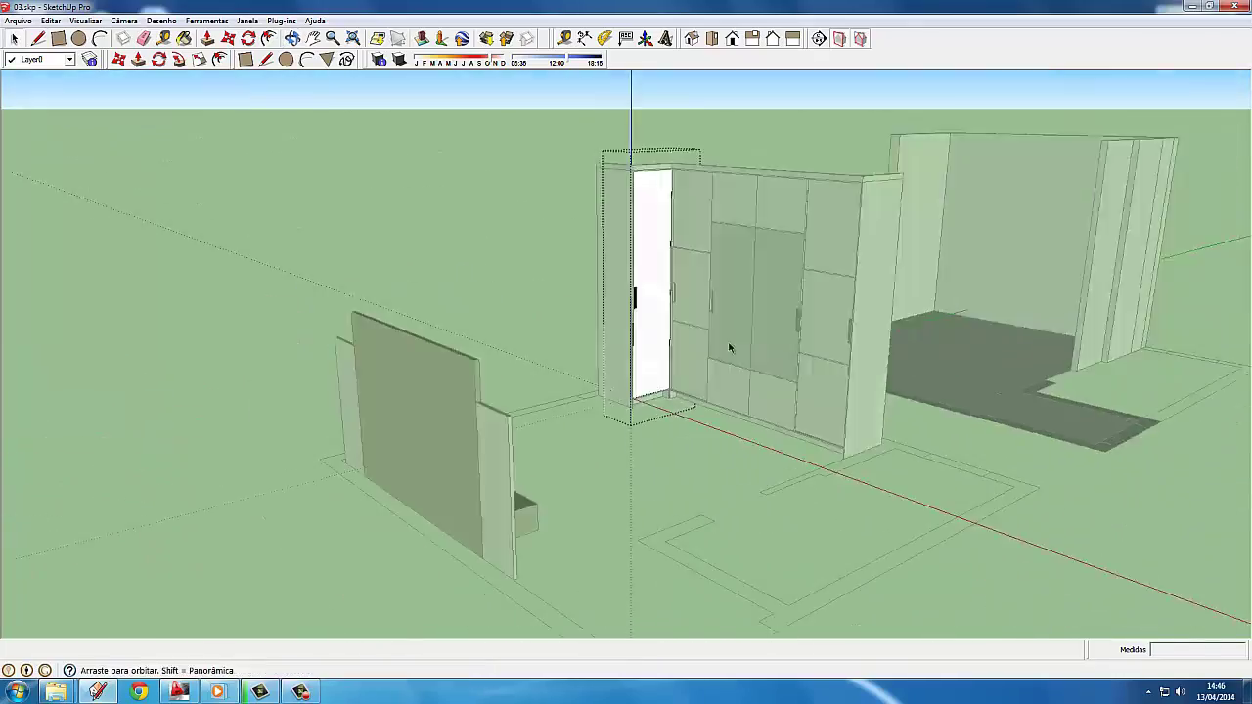
pyautogui.scroll(3, 666, 345)
# Adjust the wood texture position on the wardrobe door panel
pyautogui.press('b')
pyautogui.moveTo(665, 344); pyautogui.dragTo(548, 345, button='middle')
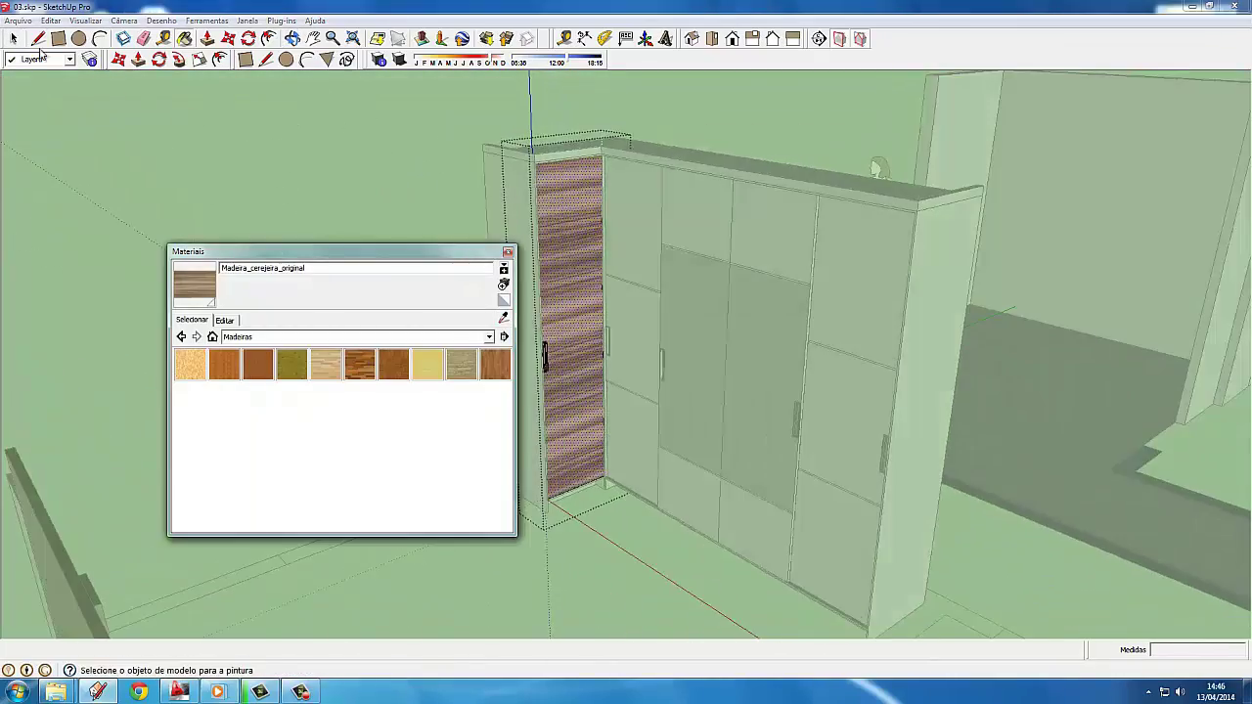
pyautogui.moveTo(637, 218)
pyautogui.mouseDown(button='middle')
pyautogui.moveTo(733, 280)
pyautogui.moveTo(681, 251)
pyautogui.mouseUp(button='middle')
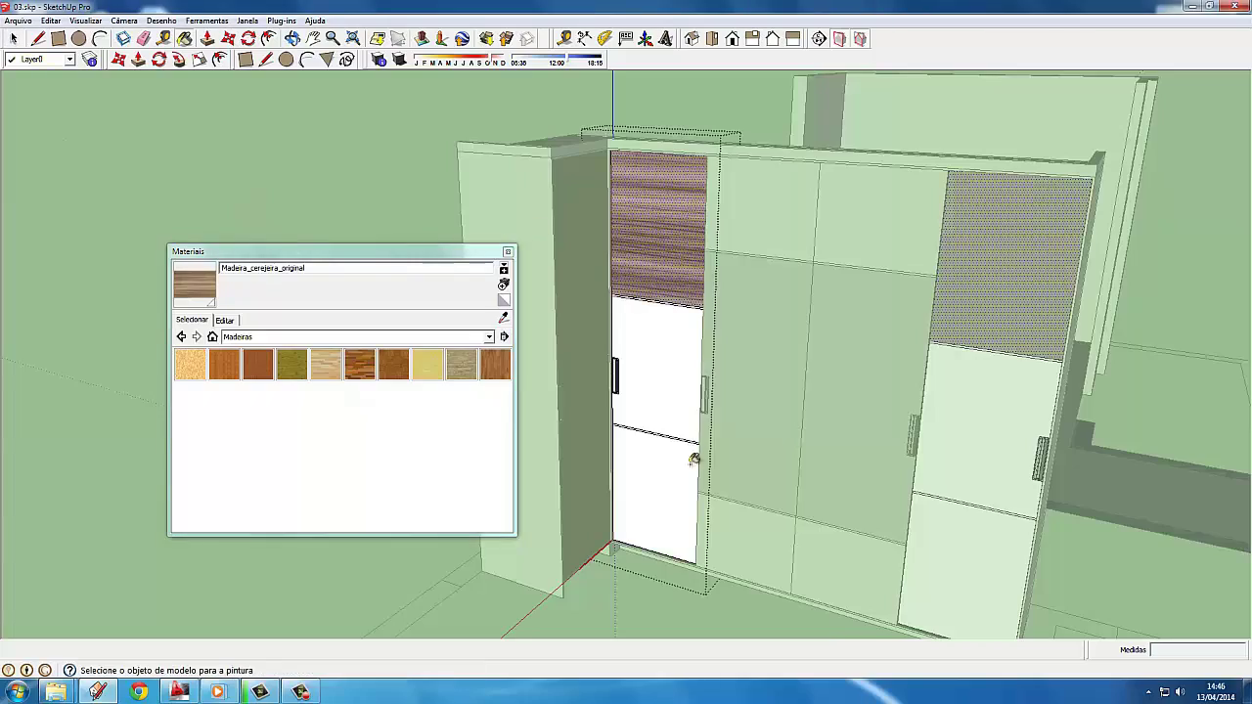
pyautogui.click(12, 37)
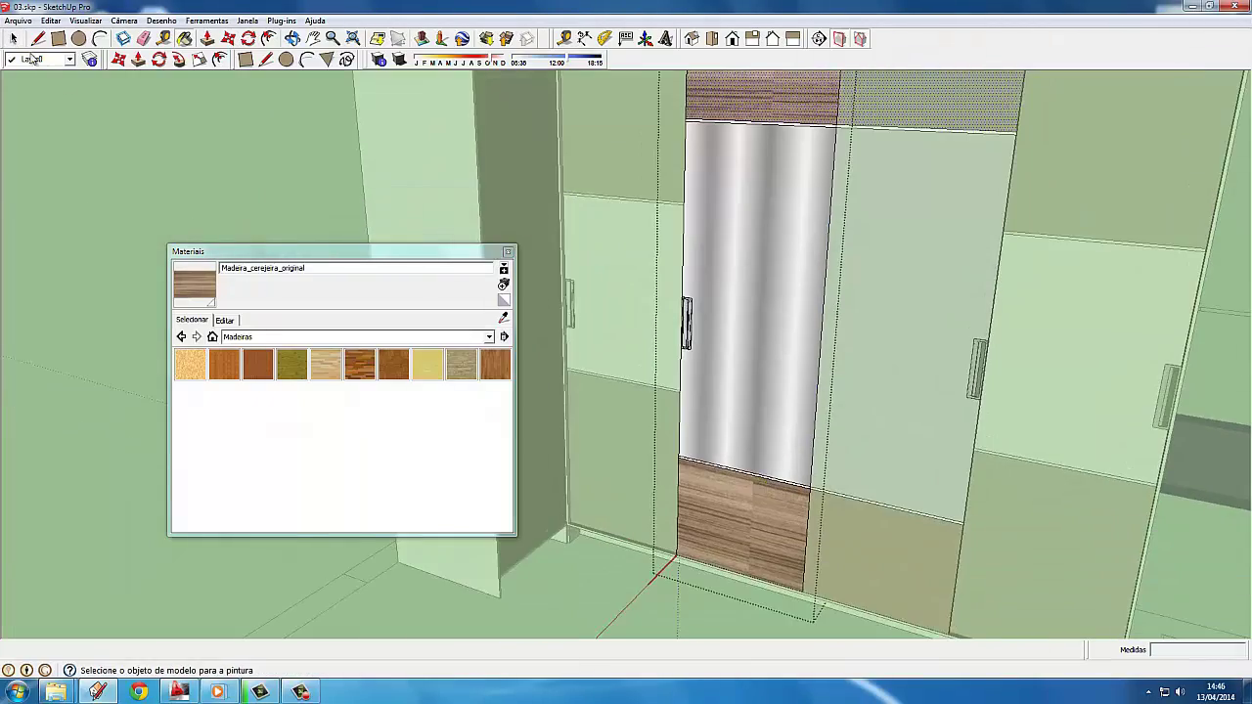
pyautogui.rightClick(719, 240)
pyautogui.scroll(-3, 707, 218)
pyautogui.press('Return')
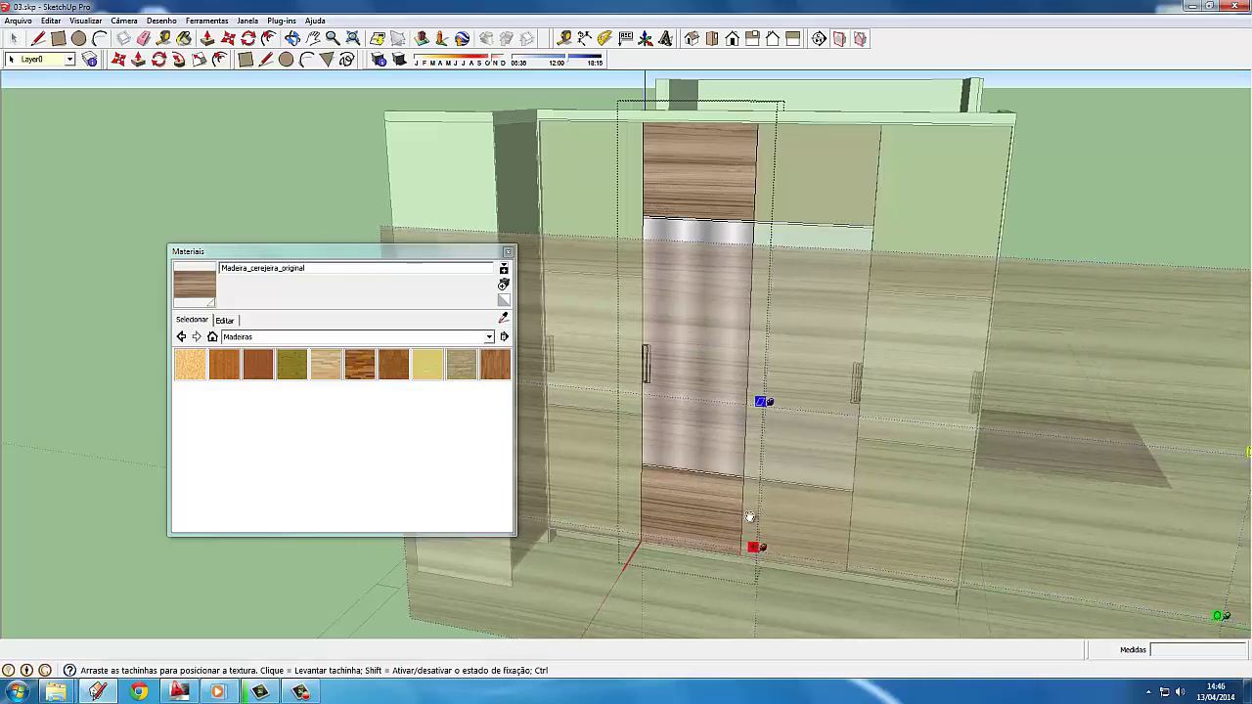
pyautogui.press('Return')
# Paint the wardrobe's side panel and plinth Madeira_cerejeira_original and show the Layers list
pyautogui.moveTo(768, 512); pyautogui.dragTo(791, 221, button='middle')
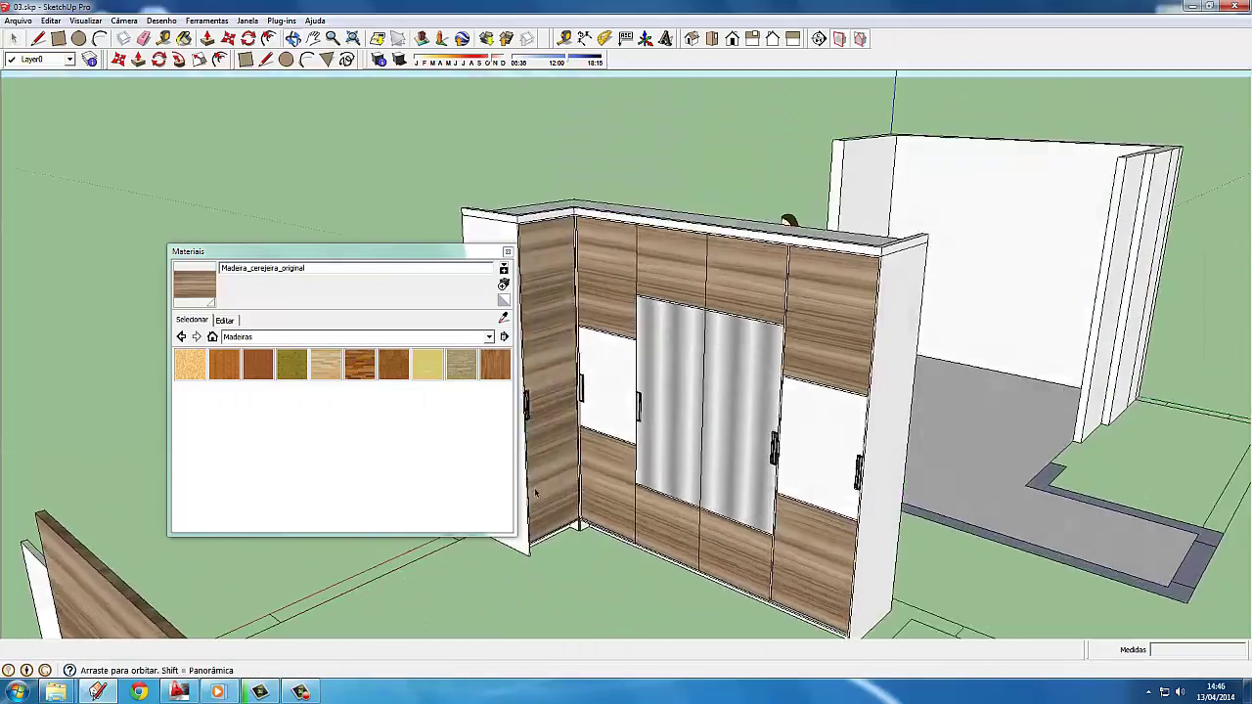
pyautogui.scroll(3, 779, 315)
pyautogui.scroll(5, 779, 315)
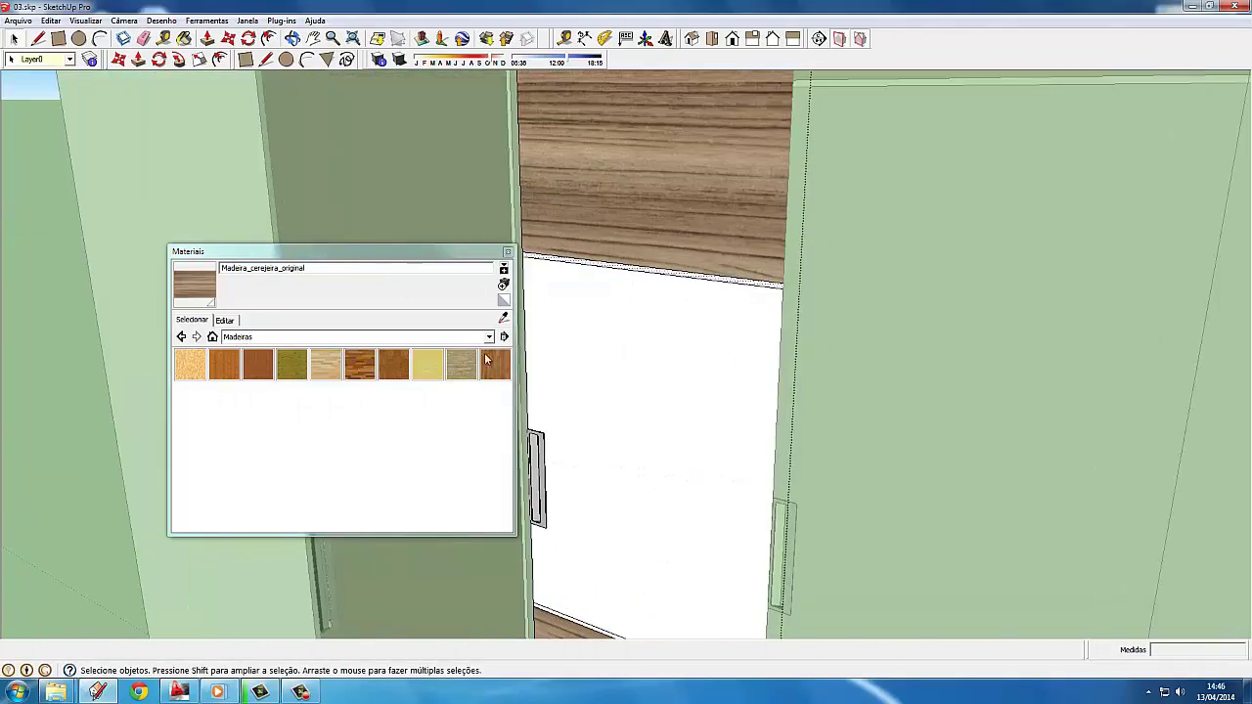
pyautogui.click(486, 361)
pyautogui.scroll(-6, 205, 173)
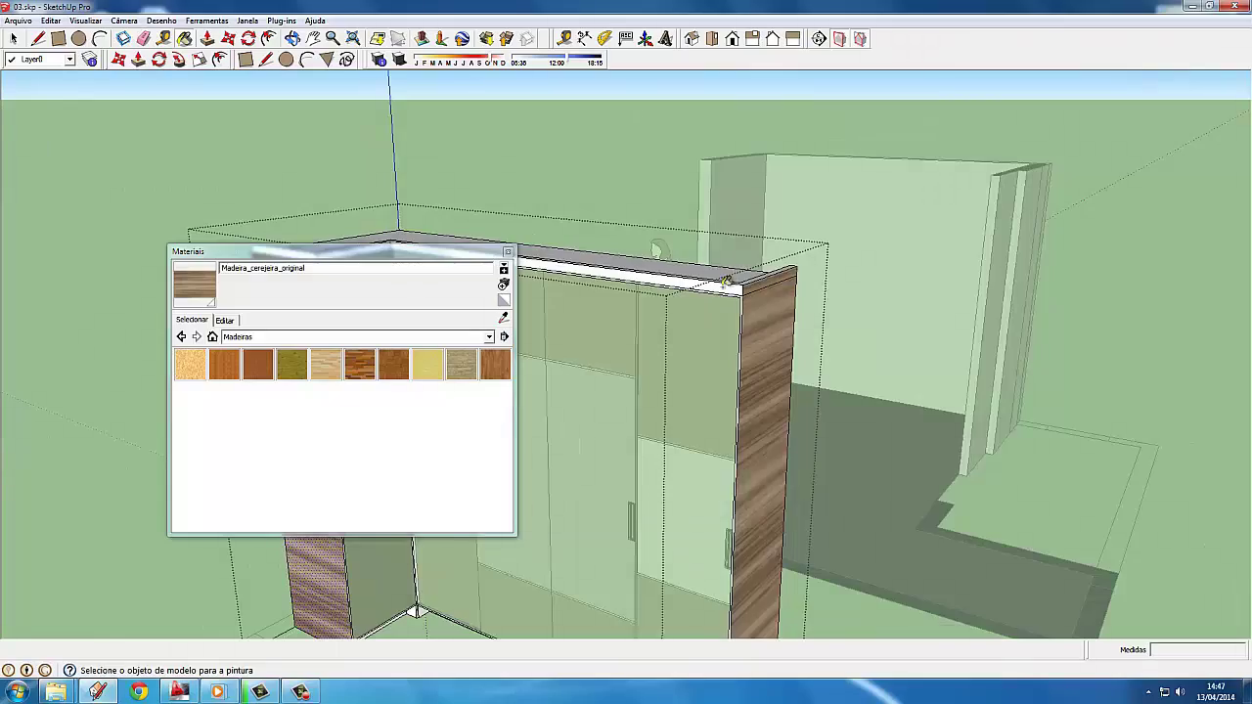
pyautogui.moveTo(727, 282); pyautogui.dragTo(786, 355, button='middle')
pyautogui.scroll(5, 670, 425)
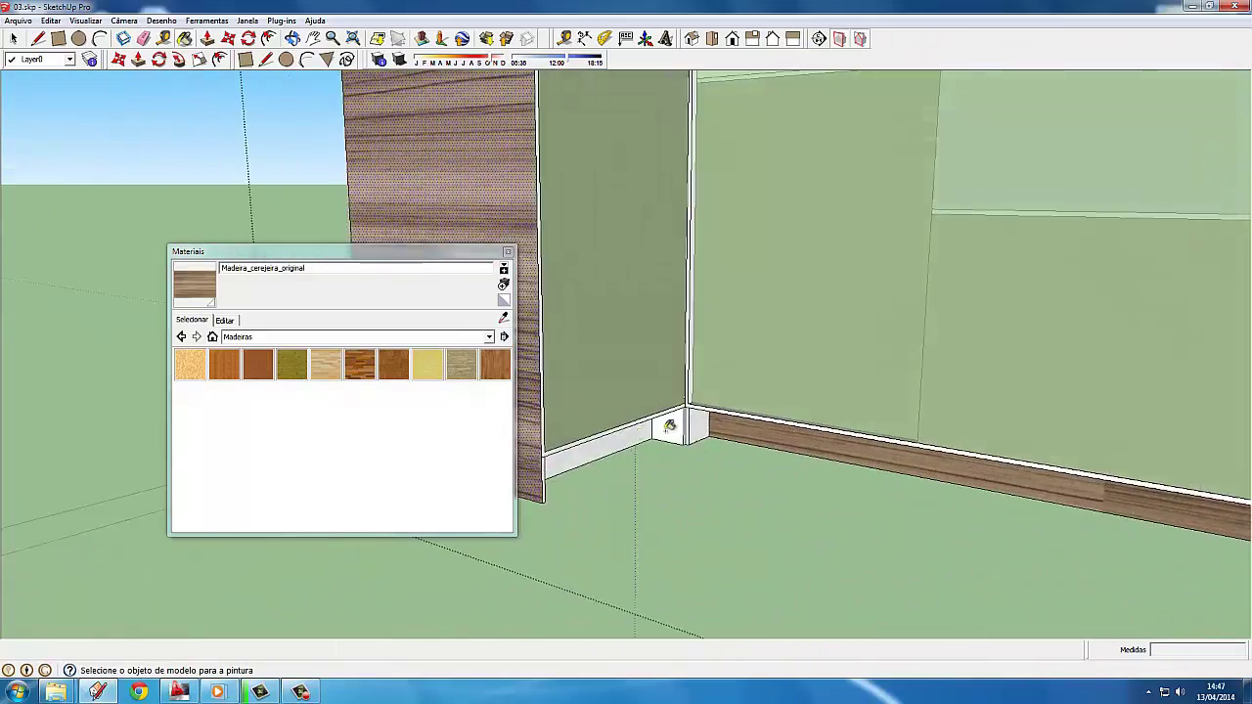
pyautogui.moveTo(670, 426); pyautogui.dragTo(692, 411, button='middle')
pyautogui.scroll(-5, 703, 339)
pyautogui.moveTo(595, 447); pyautogui.dragTo(512, 382, button='middle')
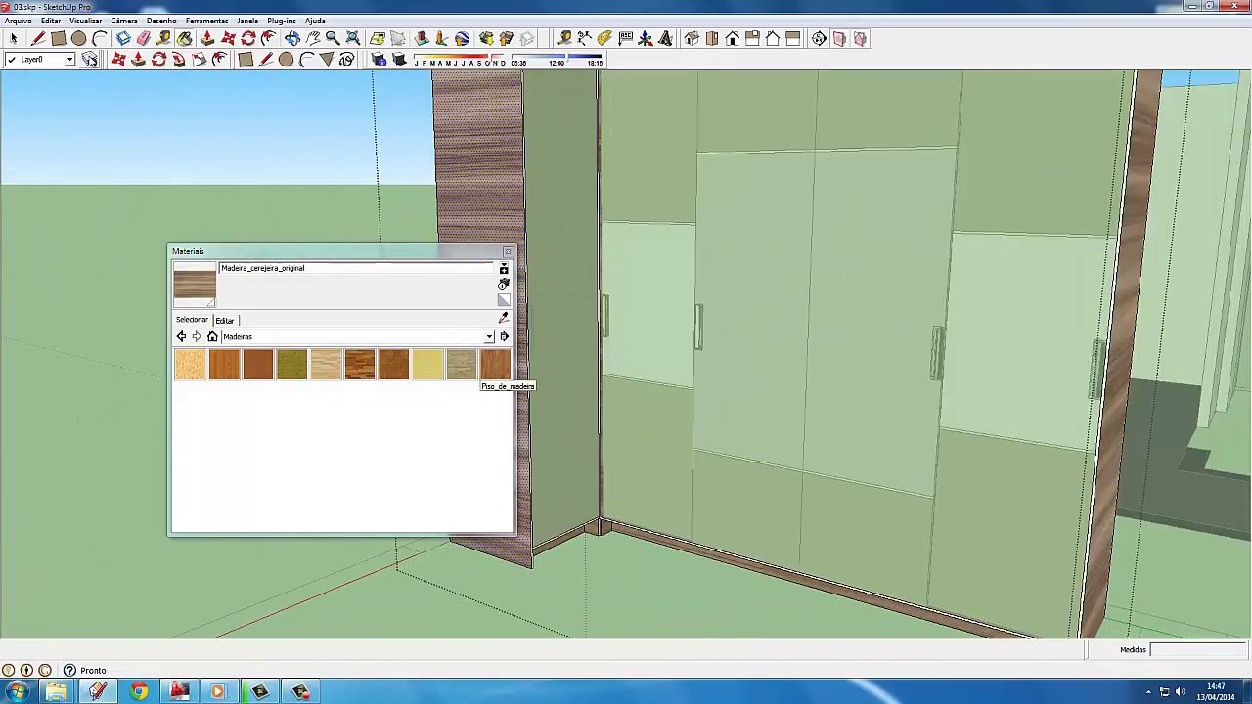
pyautogui.hotkey('shift', 'l')
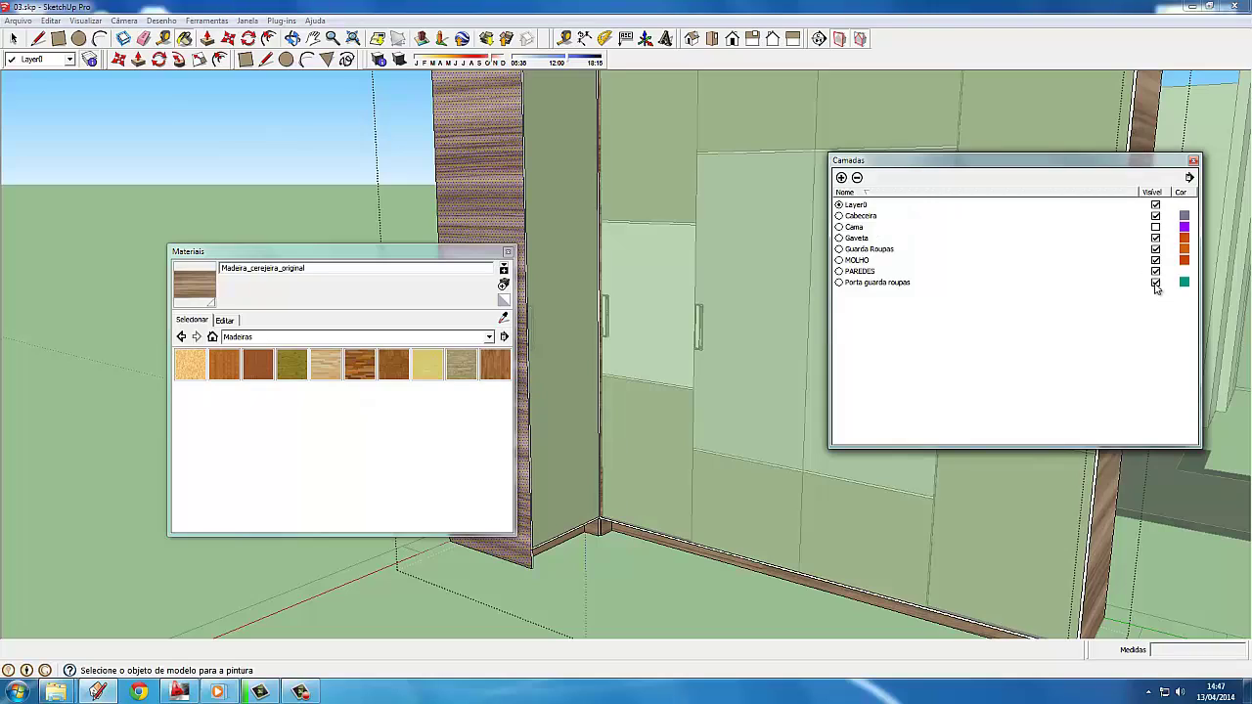
# Hide the Porta guarda roupas layer and paint the inner panels Madeira_cerejeira_original
pyautogui.click(1155, 282)
pyautogui.scroll(2, 769, 321)
pyautogui.scroll(2, 607, 518)
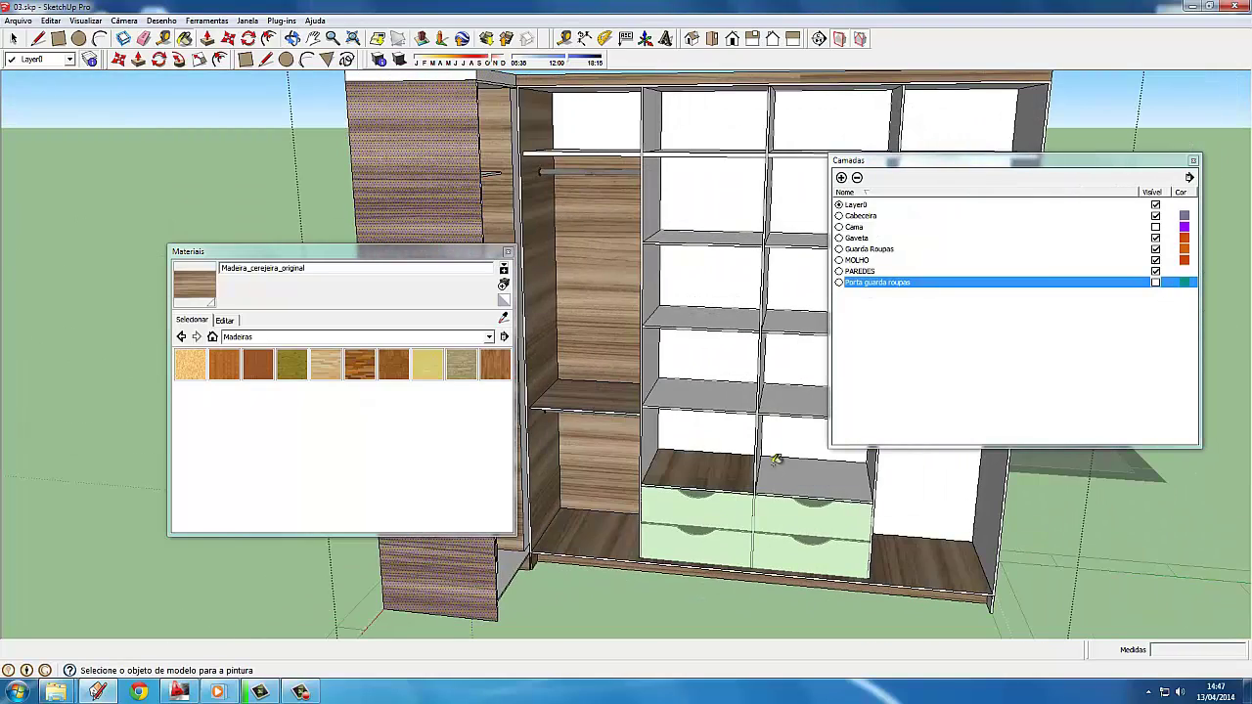
pyautogui.moveTo(775, 460)
pyautogui.mouseDown(button='middle')
pyautogui.moveTo(749, 413)
pyautogui.moveTo(573, 373)
pyautogui.mouseUp(button='middle')
pyautogui.moveTo(692, 328); pyautogui.dragTo(758, 100, button='middle')
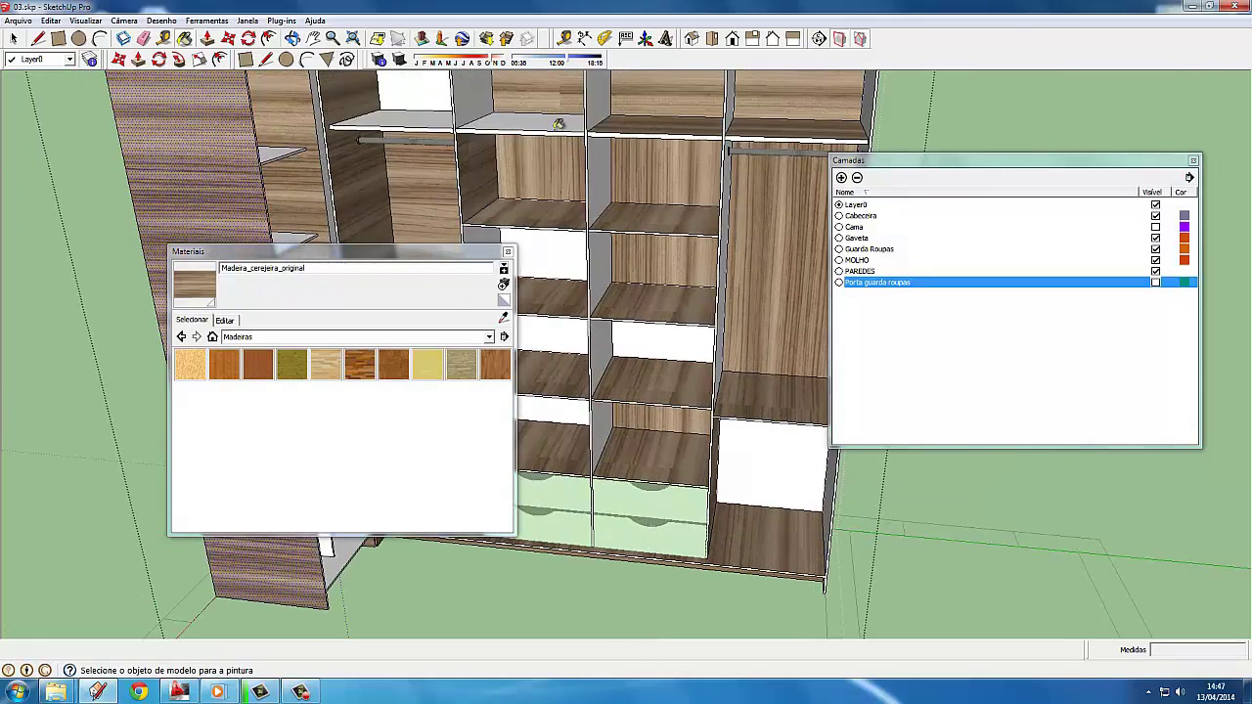
pyautogui.click(444, 101)
# Rotate the wood grain on the wardrobe shelf and confirm the texture position
pyautogui.click(13, 39)
pyautogui.moveTo(626, 391); pyautogui.dragTo(669, 376, button='middle')
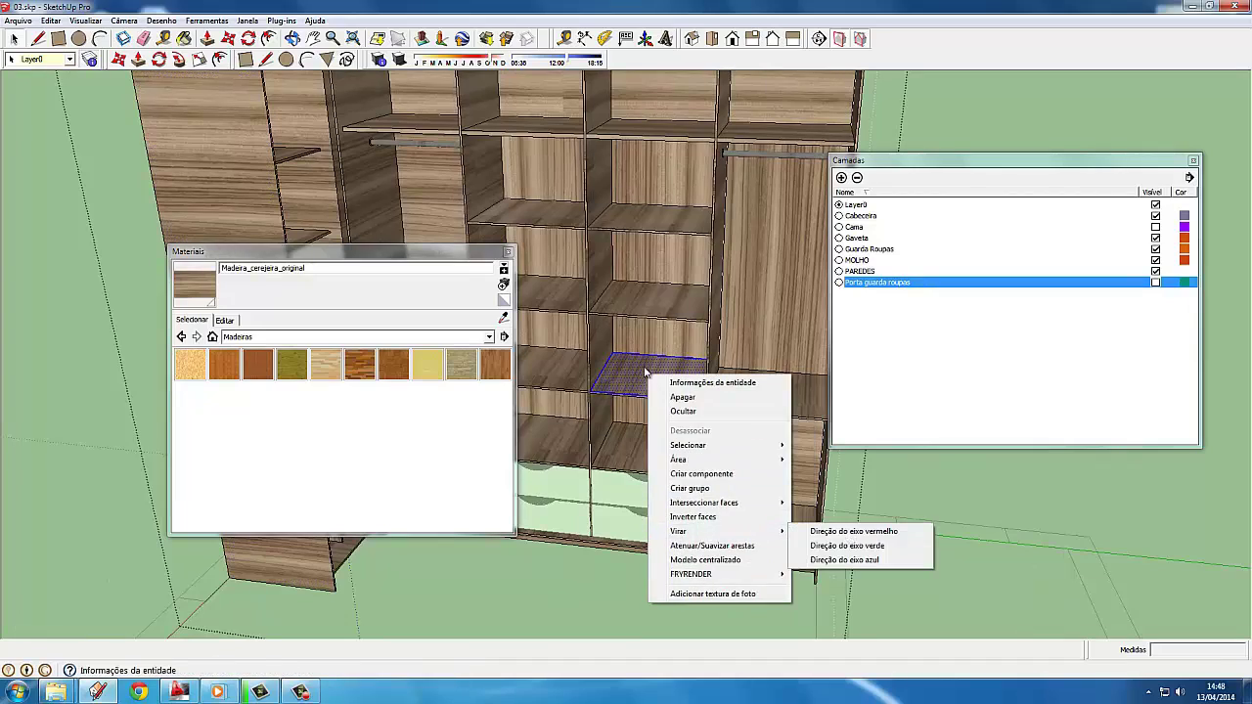
pyautogui.click(832, 542)
pyautogui.moveTo(831, 542); pyautogui.dragTo(1173, 349, button='middle')
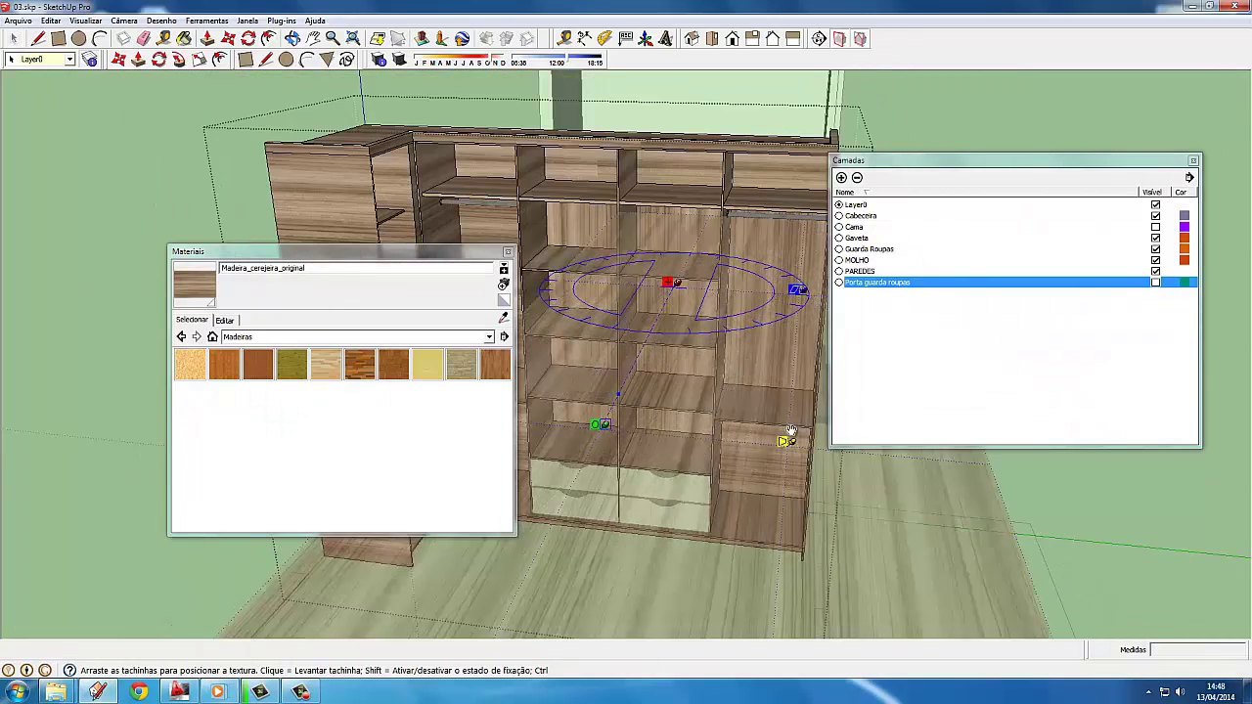
pyautogui.rightClick(685, 405)
pyautogui.click(696, 411)
pyautogui.scroll(3, 685, 411)
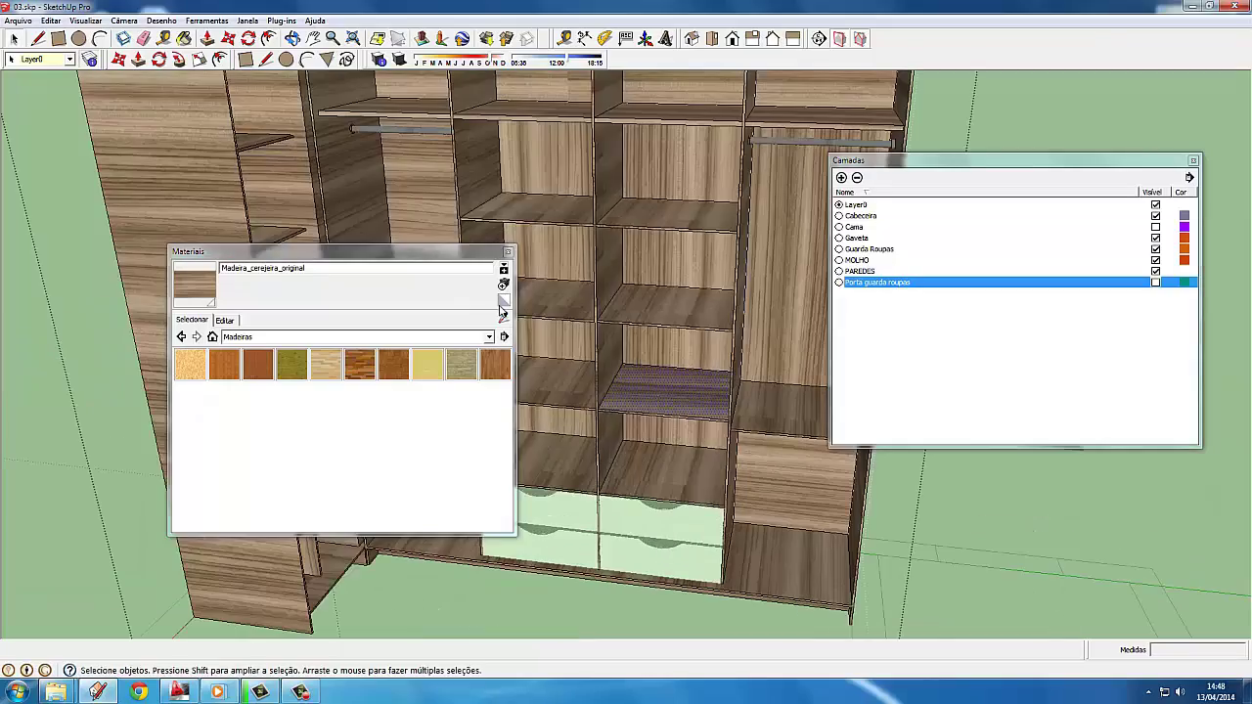
pyautogui.moveTo(658, 192); pyautogui.dragTo(588, 242, button='middle')
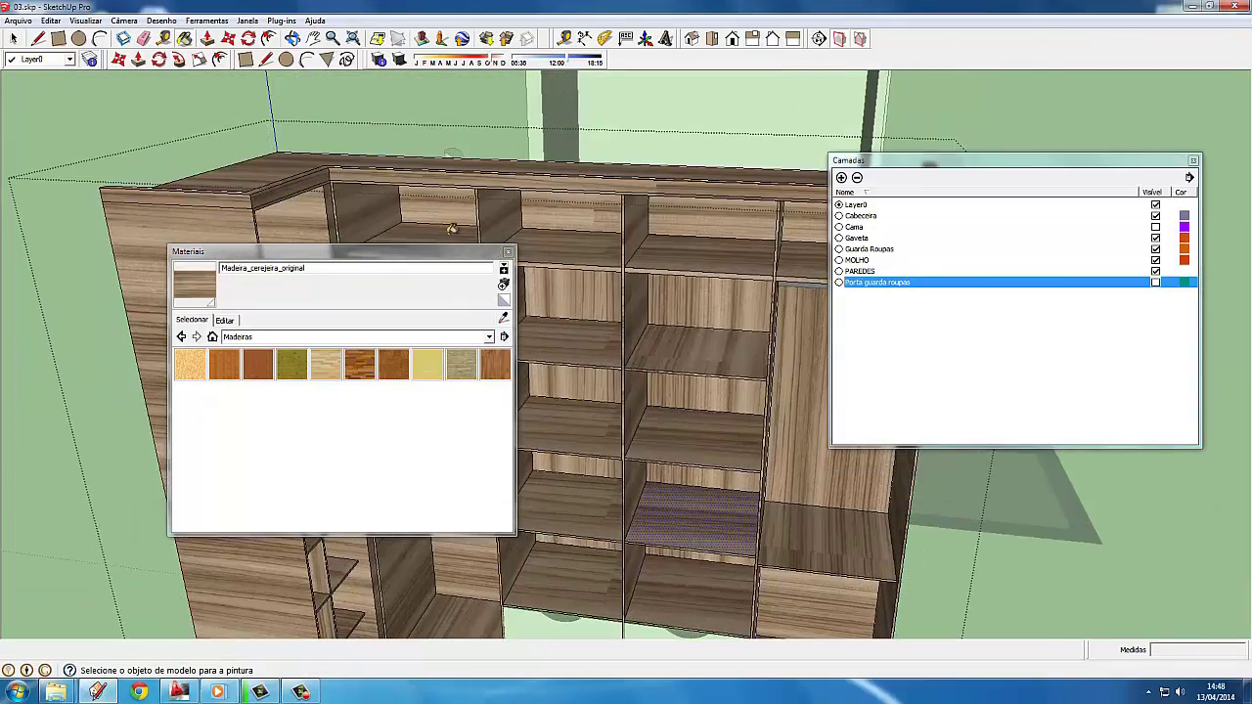
pyautogui.moveTo(451, 229); pyautogui.dragTo(392, 372, button='middle')
pyautogui.scroll(5, 337, 459)
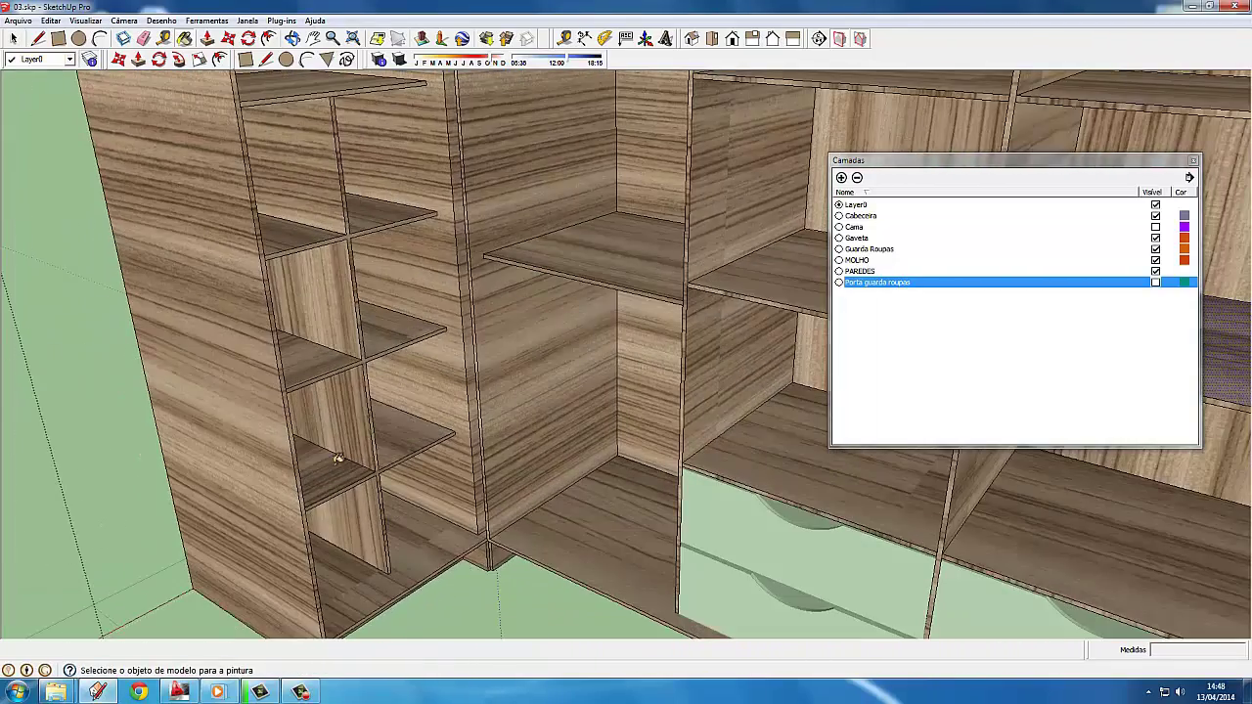
pyautogui.scroll(-3, 305, 232)
pyautogui.scroll(-3, 305, 232)
# Pick black from the plain colours material collection
pyautogui.press('space')
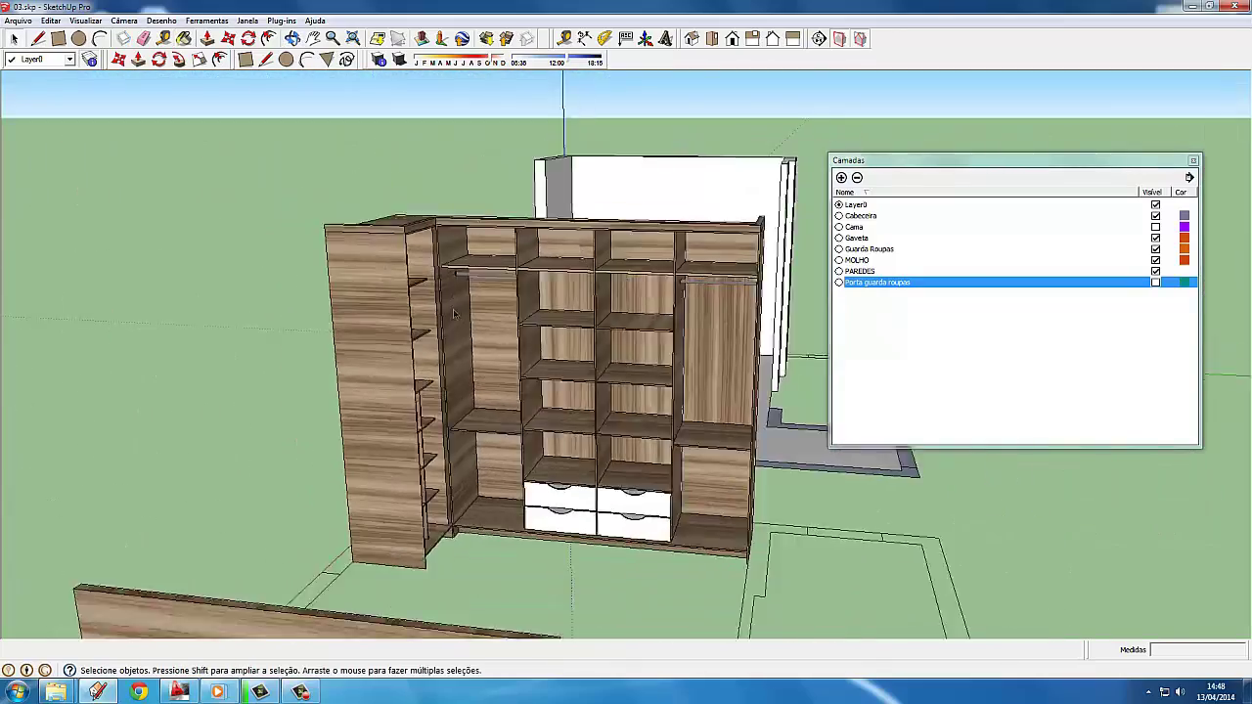
pyautogui.scroll(5, 453, 477)
pyautogui.scroll(3, 453, 477)
pyautogui.scroll(2, 453, 477)
pyautogui.press('b')
pyautogui.click(251, 338)
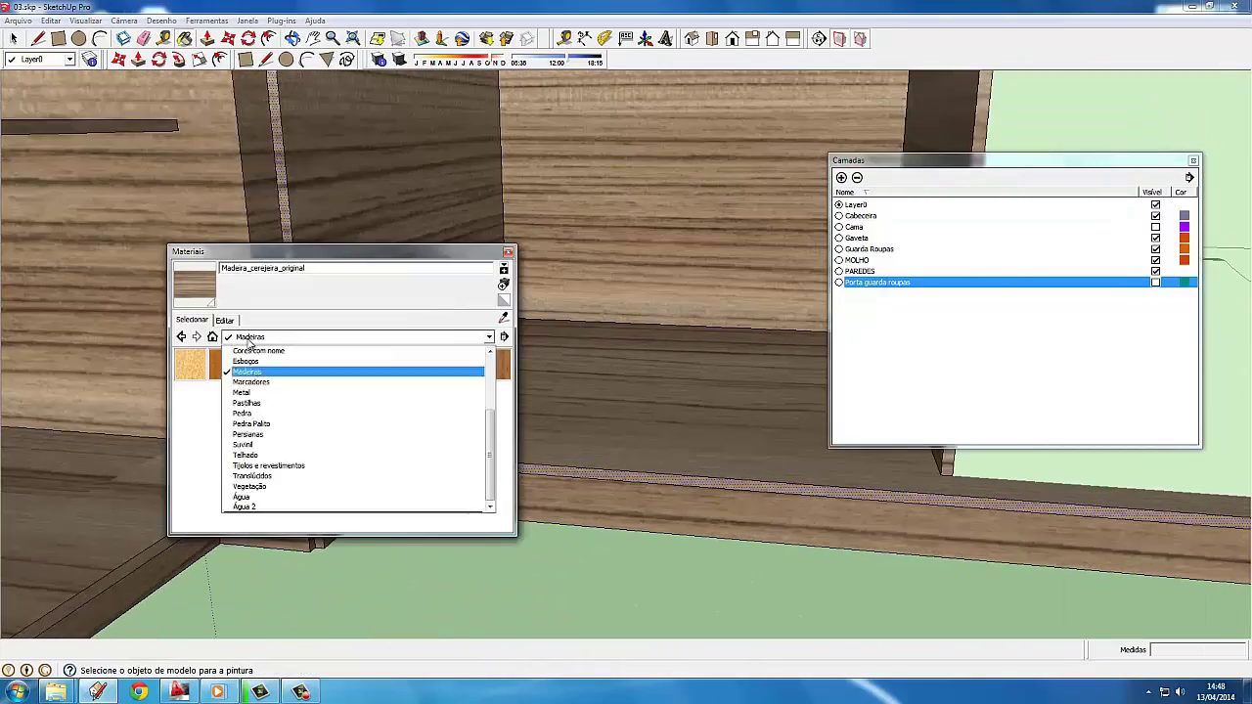
pyautogui.click(258, 413)
pyautogui.click(190, 395)
pyautogui.scroll(5, 446, 390)
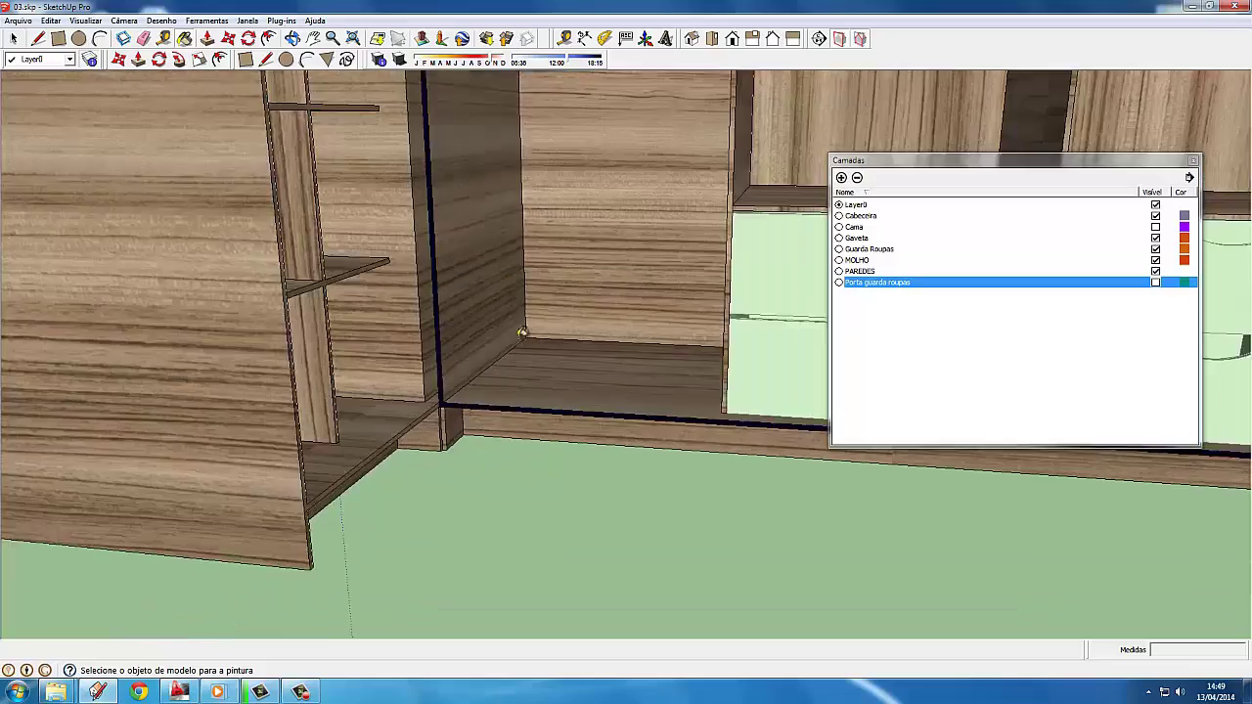
pyautogui.scroll(-8, 446, 390)
pyautogui.moveTo(446, 390); pyautogui.dragTo(462, 342, button='middle')
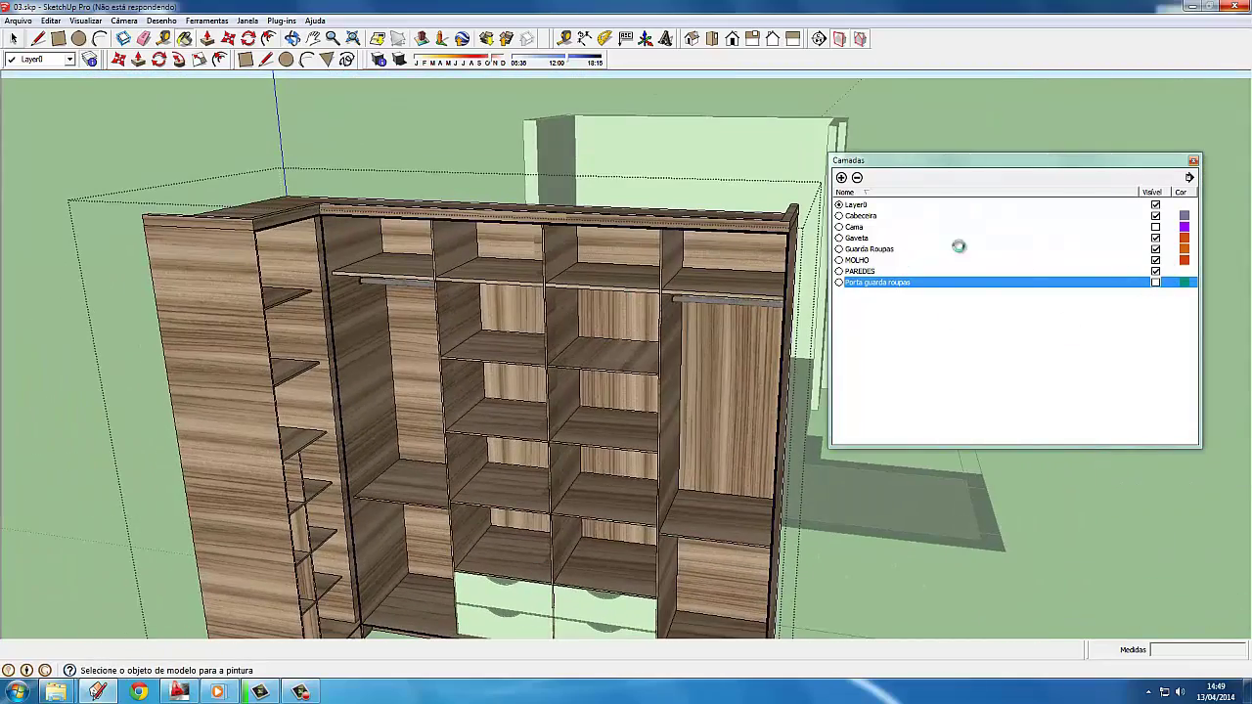
# Show the Porta guarda roupas layer again and close the layer list
pyautogui.click(1155, 282)
pyautogui.scroll(5, 778, 254)
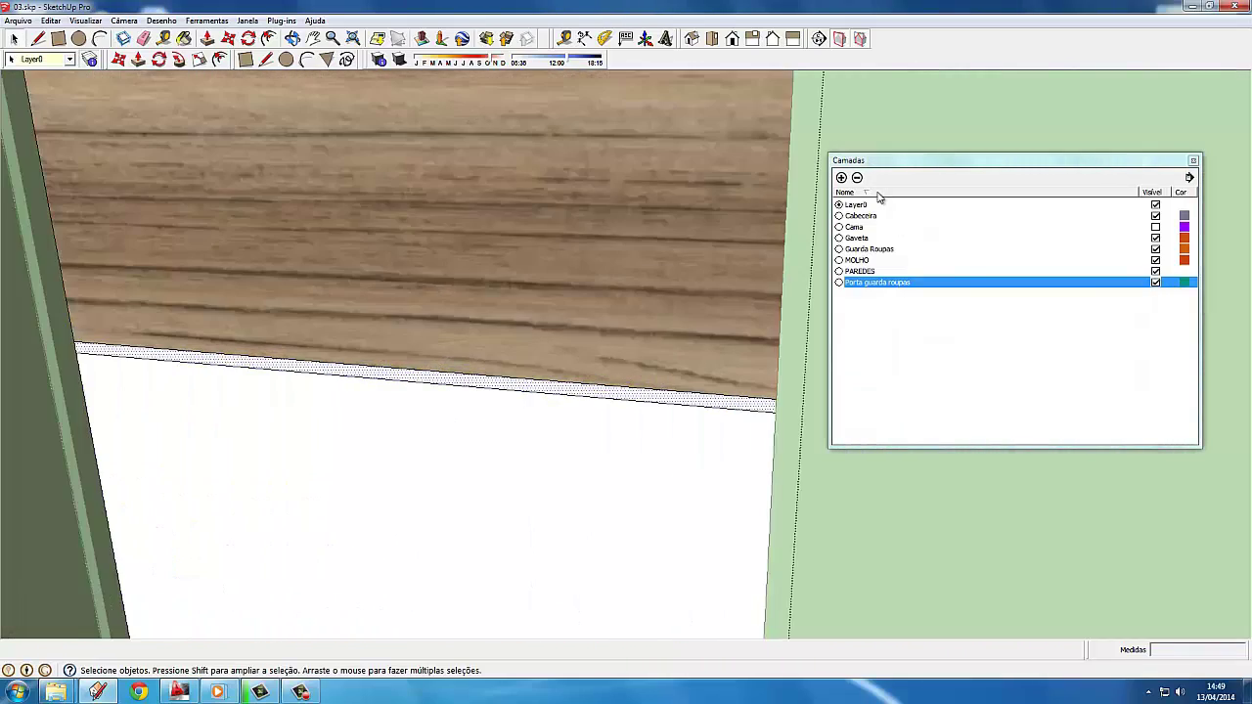
pyautogui.press('b')
pyautogui.moveTo(587, 378)
pyautogui.mouseDown(button='middle')
pyautogui.moveTo(534, 553)
pyautogui.moveTo(609, 265)
pyautogui.mouseUp(button='middle')
pyautogui.press('space')
pyautogui.scroll(5, 669, 186)
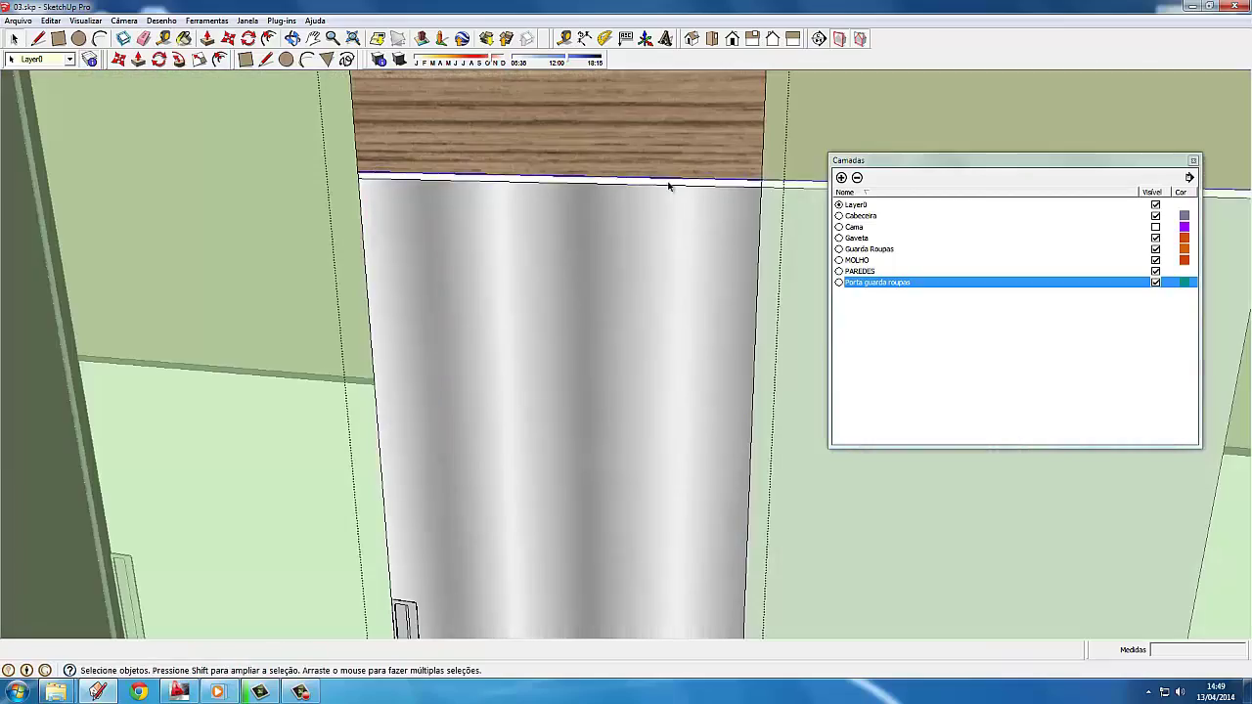
pyautogui.press('b')
pyautogui.moveTo(654, 330); pyautogui.dragTo(679, 486, button='middle')
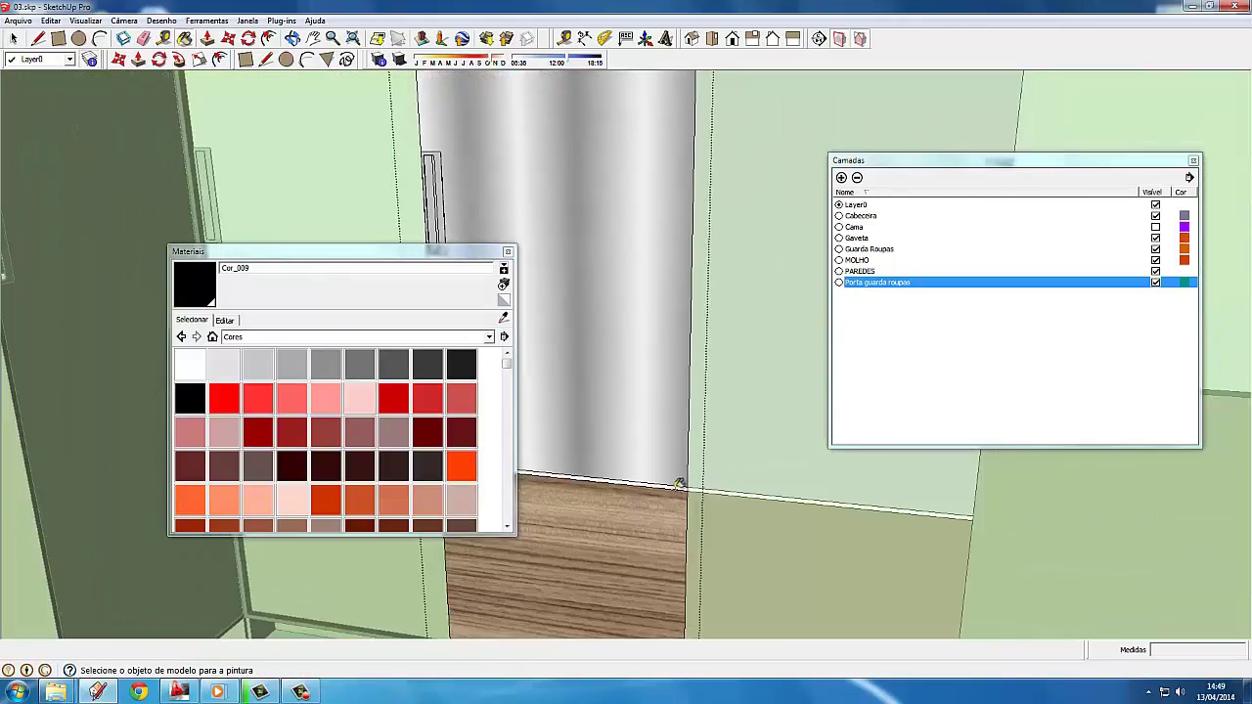
pyautogui.click(1192, 160)
pyautogui.press('space')
pyautogui.scroll(-5, 475, 252)
# Paint the tall left corner wardrobe door white instead of wood with the Paint Bucket
pyautogui.moveTo(476, 251); pyautogui.dragTo(427, 388, button='middle')
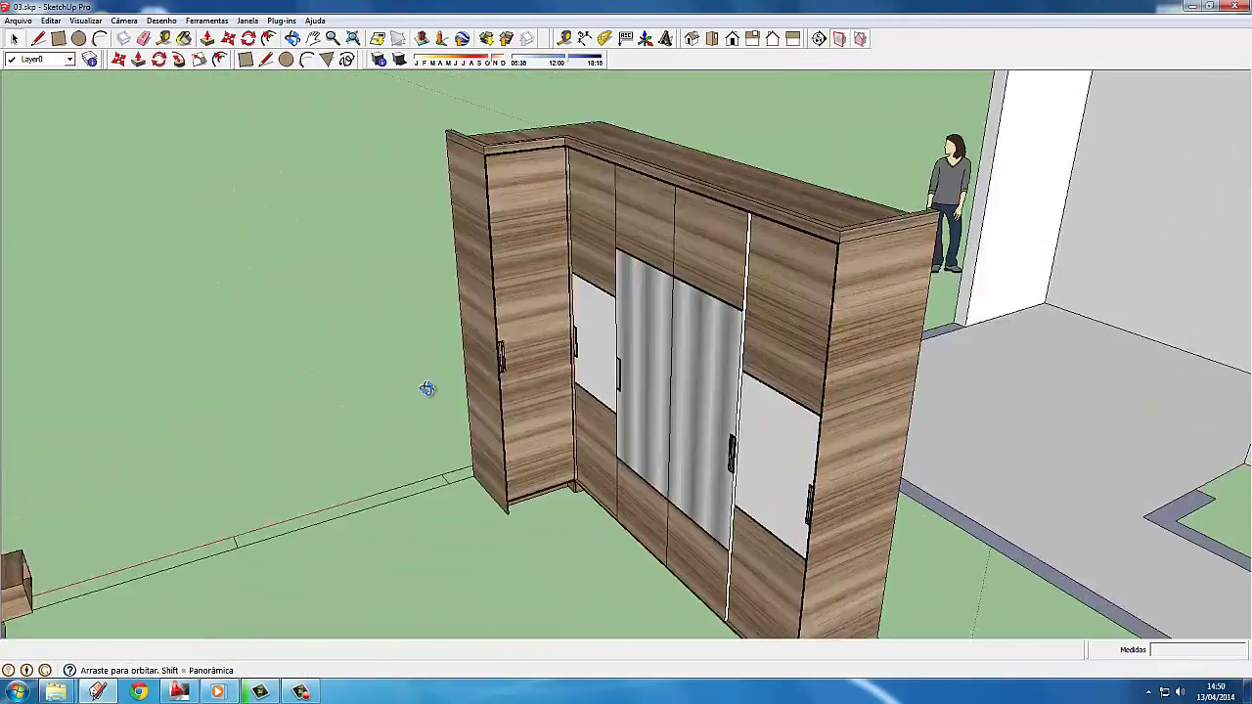
pyautogui.scroll(3, 701, 367)
pyautogui.scroll(-3, 701, 367)
pyautogui.moveTo(700, 367); pyautogui.dragTo(539, 256, button='middle')
pyautogui.doubleClick(539, 256)
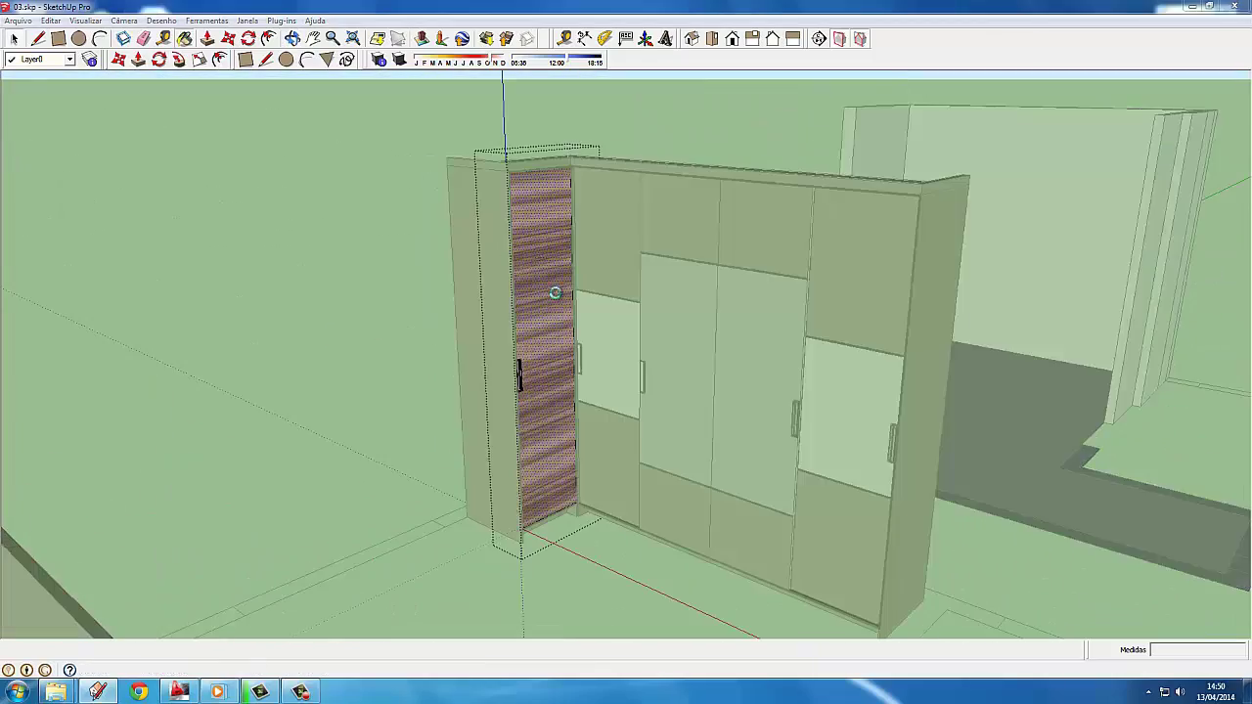
pyautogui.press('b')
pyautogui.click(508, 252)
pyautogui.scroll(-2, 480, 304)
pyautogui.press('Escape')
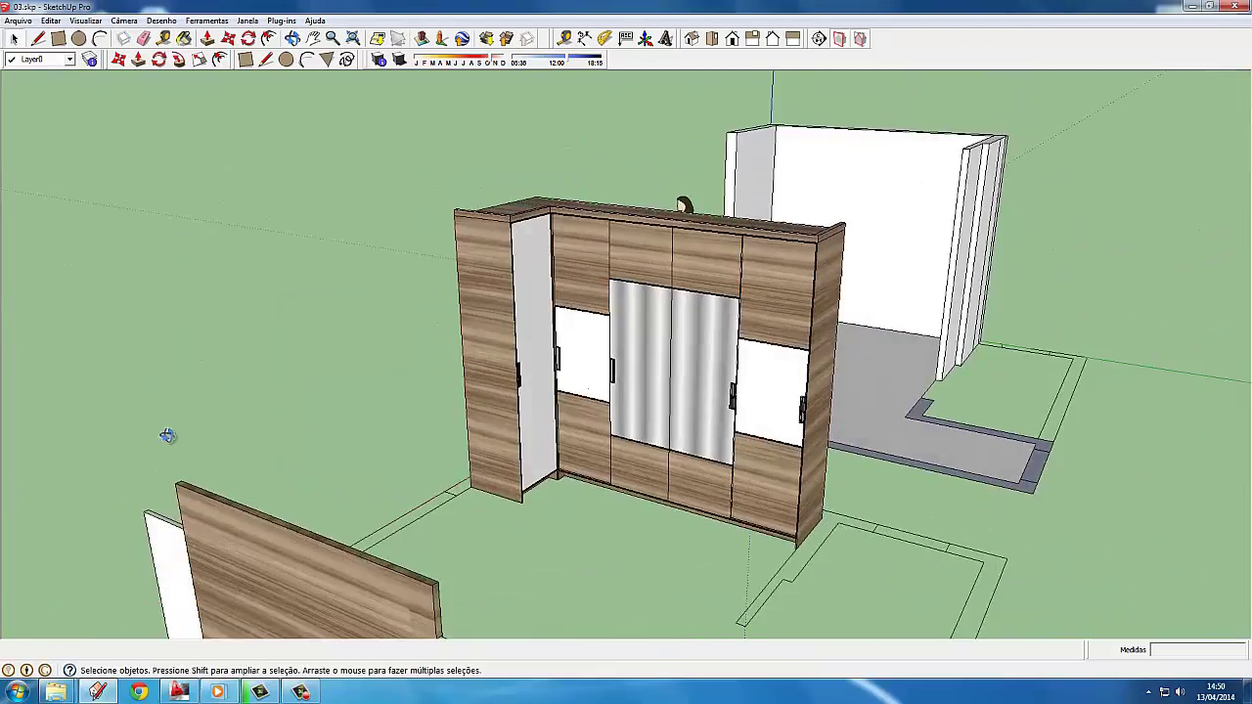
pyautogui.moveTo(481, 304)
pyautogui.mouseDown(button='middle')
pyautogui.moveTo(341, 381)
pyautogui.moveTo(467, 399)
pyautogui.mouseUp(button='middle')
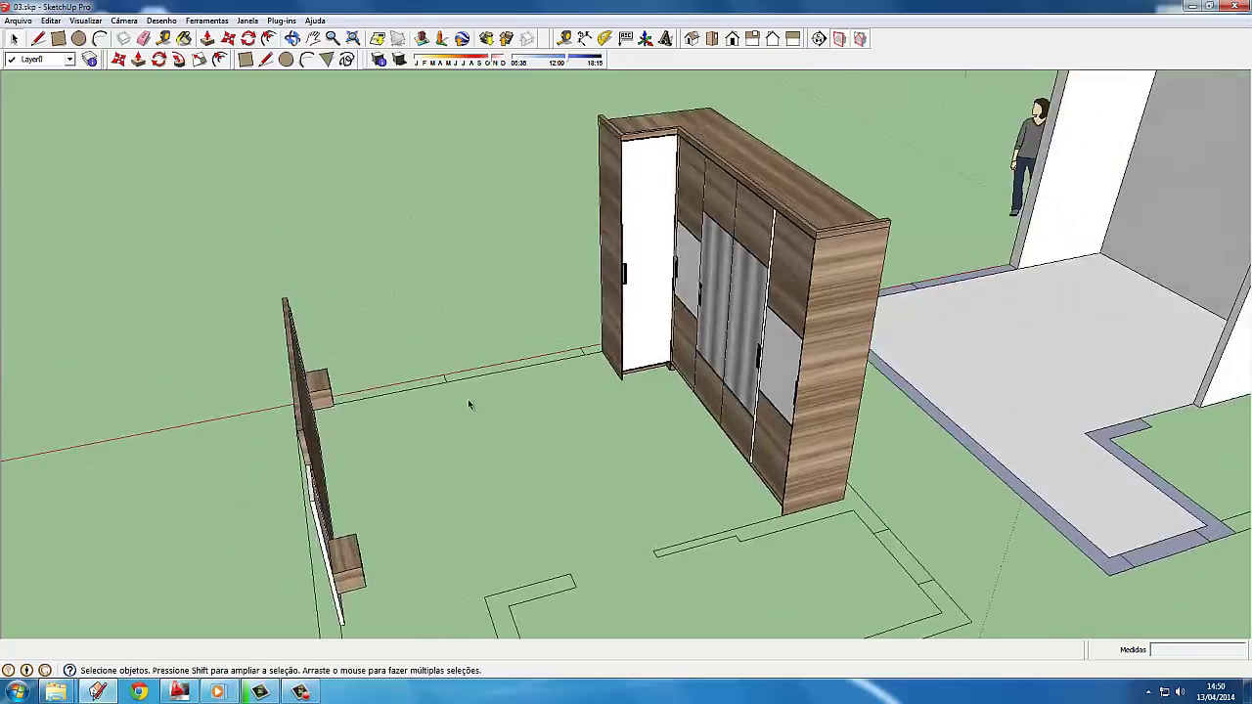
pyautogui.scroll(2, 468, 399)
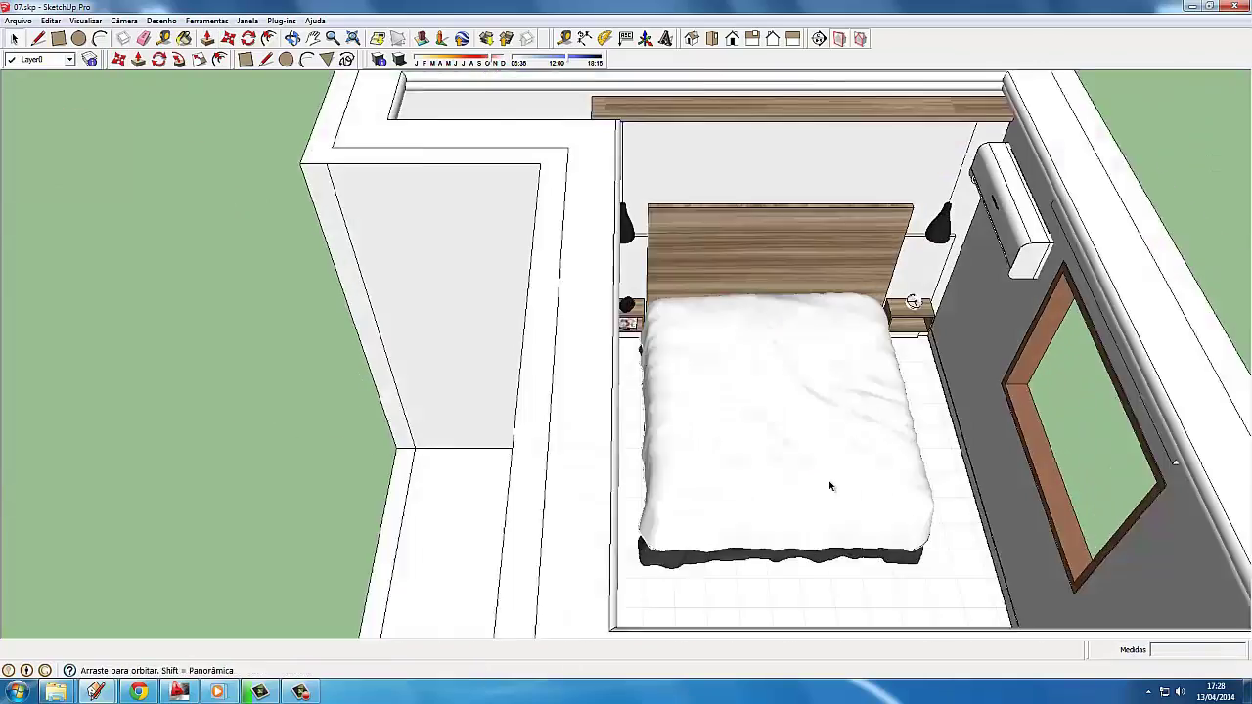
pyautogui.scroll(3, 829, 487)
pyautogui.moveTo(830, 486)
pyautogui.mouseDown(button='middle')
pyautogui.moveTo(900, 522)
pyautogui.moveTo(769, 498)
pyautogui.moveTo(679, 303)
pyautogui.moveTo(671, 537)
pyautogui.moveTo(578, 411)
pyautogui.moveTo(786, 313)
pyautogui.moveTo(841, 338)
pyautogui.mouseUp(button='middle')
pyautogui.scroll(-2, 841, 337)
pyautogui.moveTo(685, 341); pyautogui.dragTo(673, 564, button='middle')
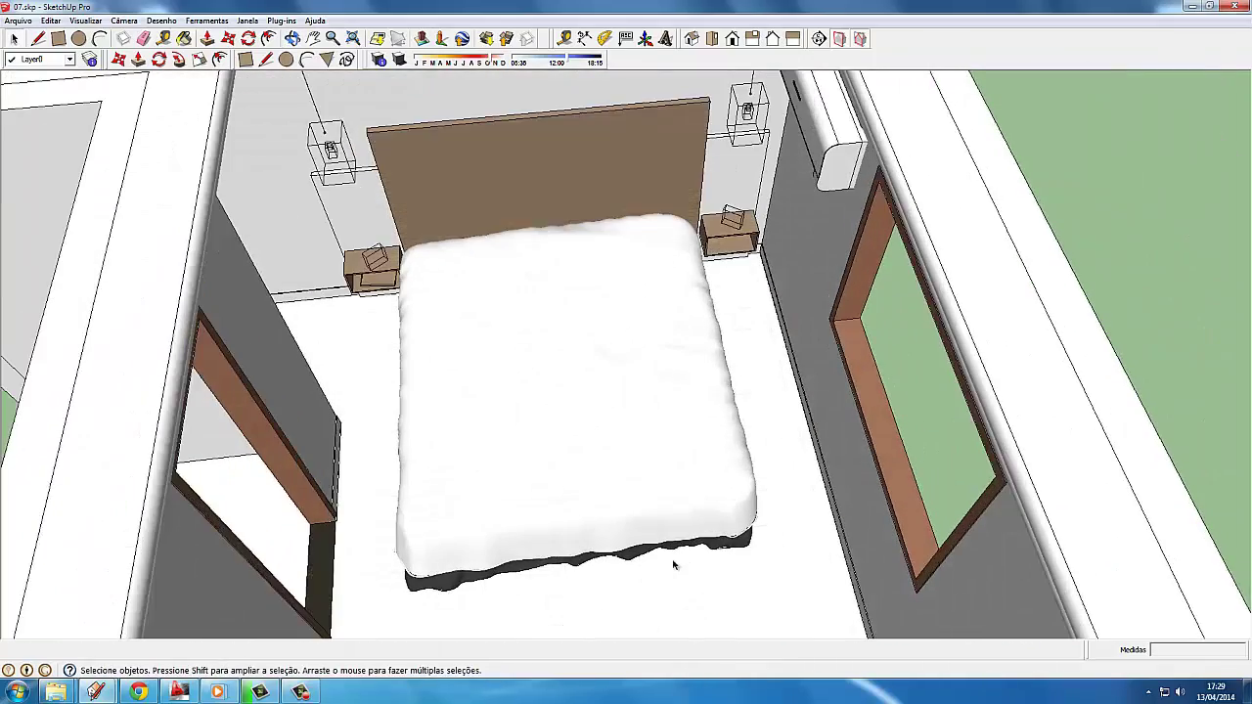
pyautogui.moveTo(509, 505)
pyautogui.mouseDown(button='middle')
pyautogui.moveTo(167, 523)
pyautogui.moveTo(271, 481)
pyautogui.moveTo(411, 489)
pyautogui.mouseUp(button='middle')
# Browse in Explorer to Móveis > Quarto > Travesseiros - Almofadas
pyautogui.click(56, 692)
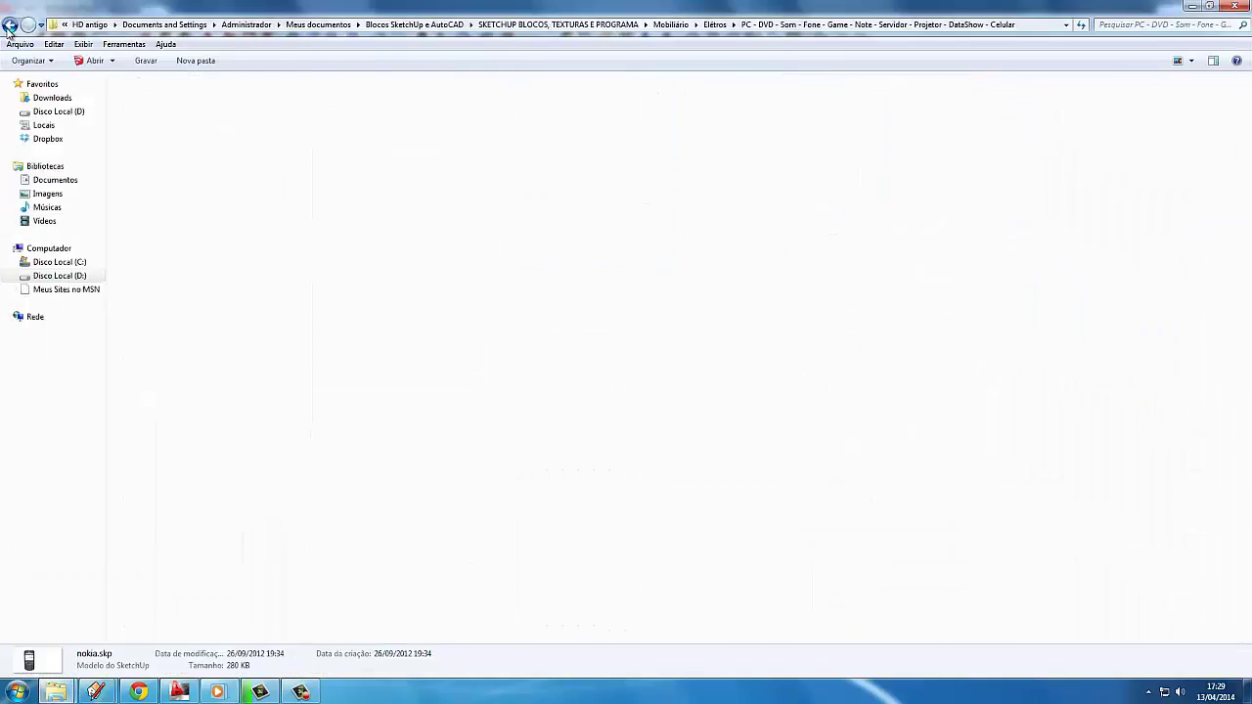
pyautogui.doubleClick(391, 167)
pyautogui.doubleClick(751, 191)
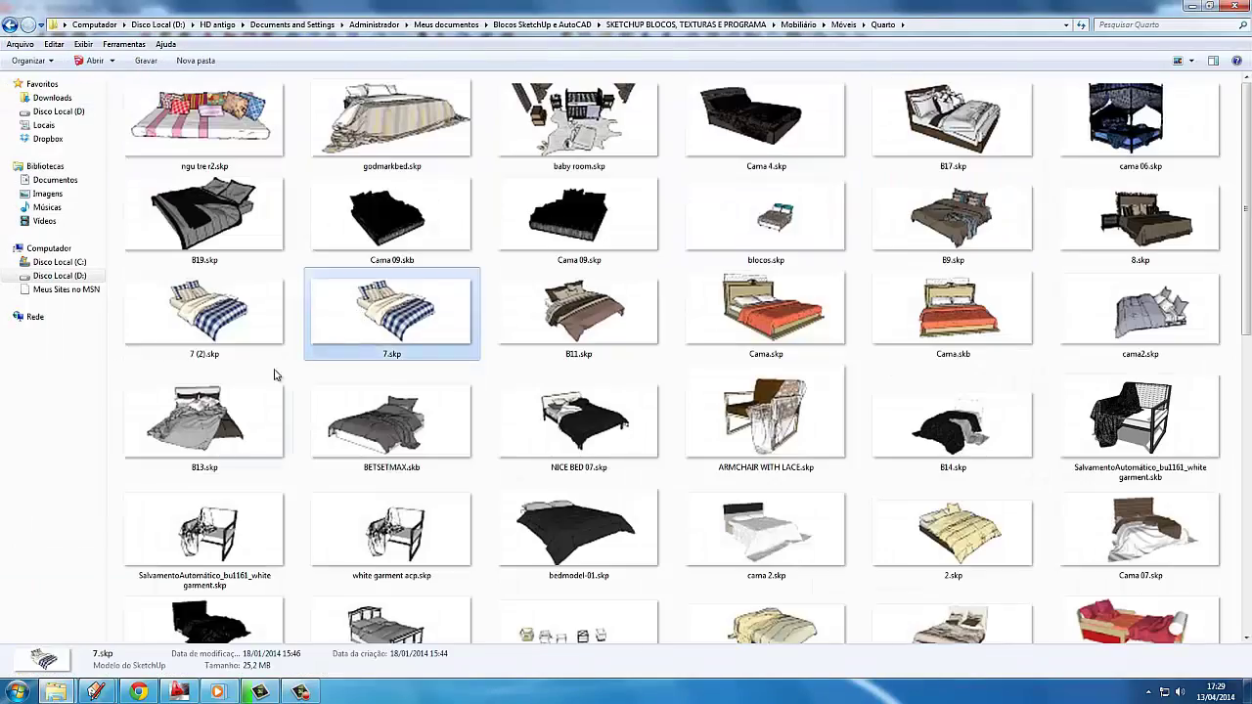
pyautogui.scroll(-10, 470, 395)
pyautogui.scroll(10, 420, 290)
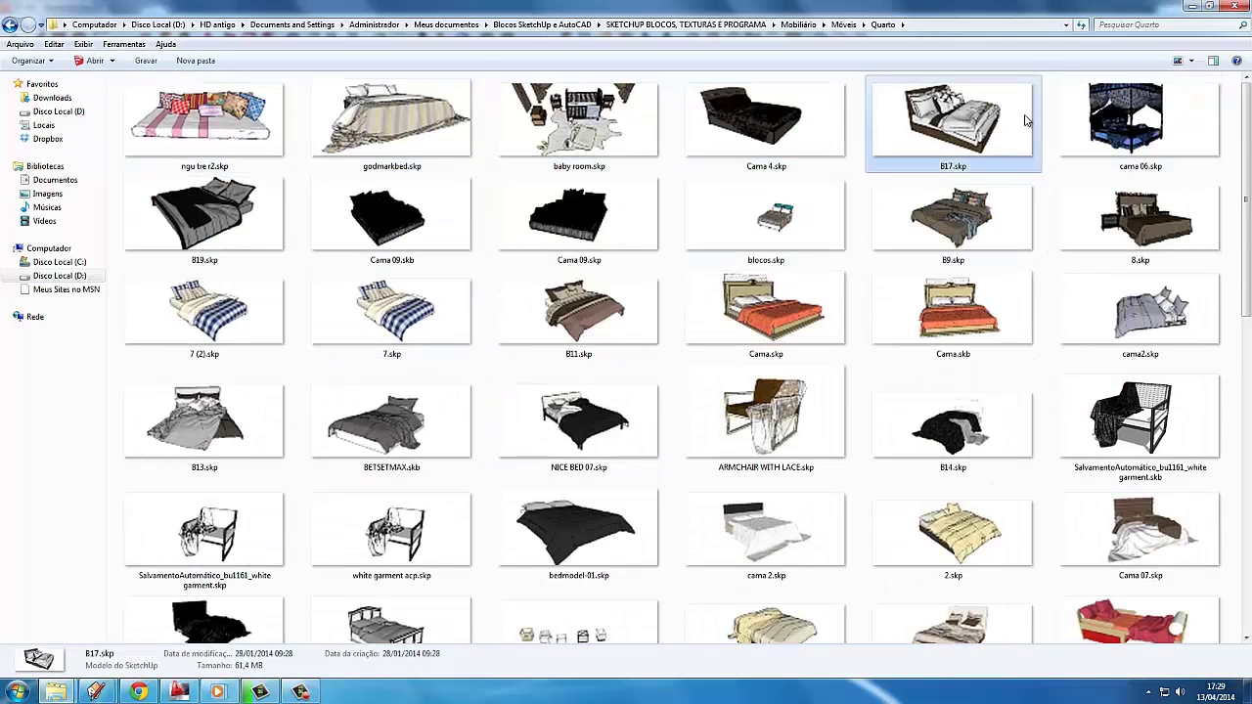
pyautogui.click(1150, 304)
pyautogui.scroll(-10, 474, 368)
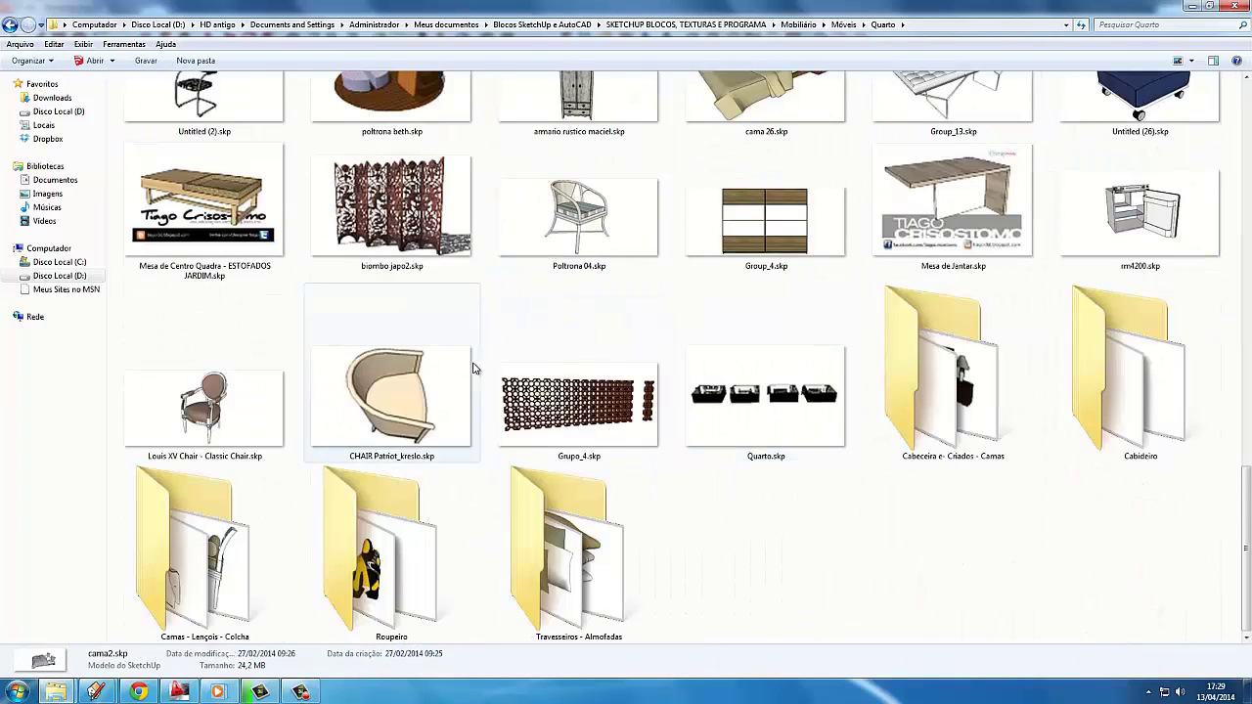
pyautogui.doubleClick(560, 585)
pyautogui.scroll(-3, 247, 555)
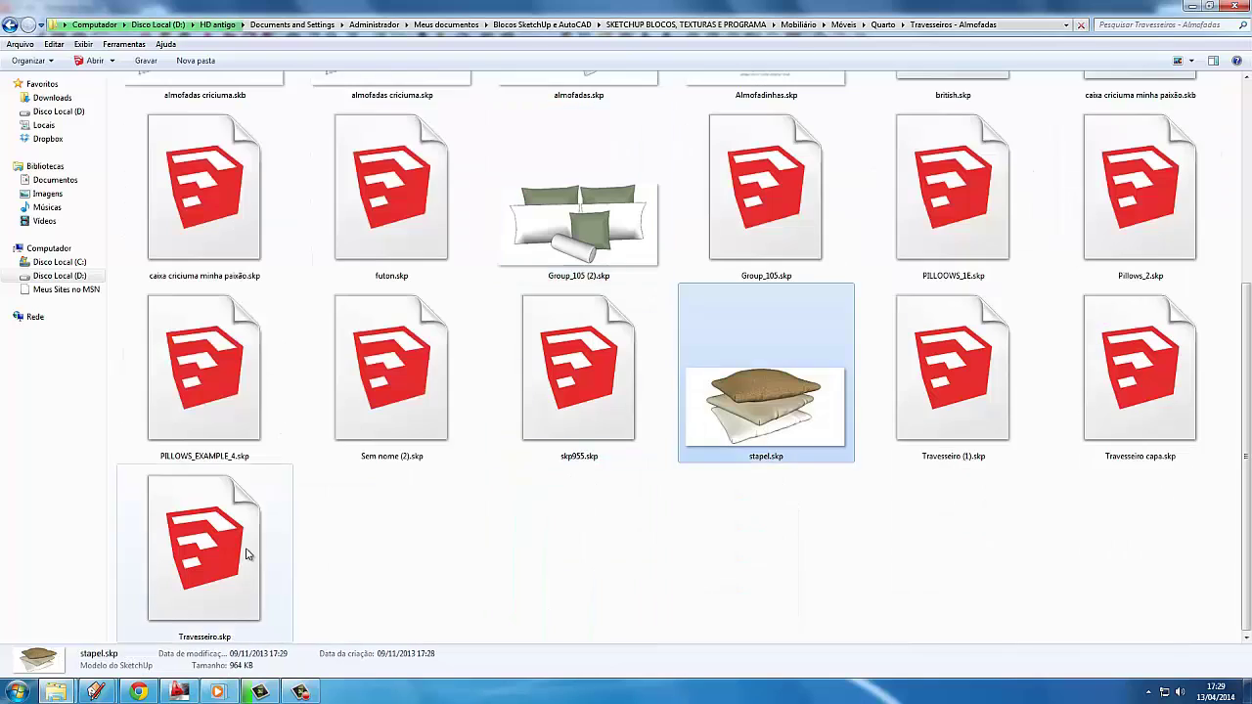
# Drag the Group_105.skp pillow set onto the bed in the SketchUp model
pyautogui.click(577, 206)
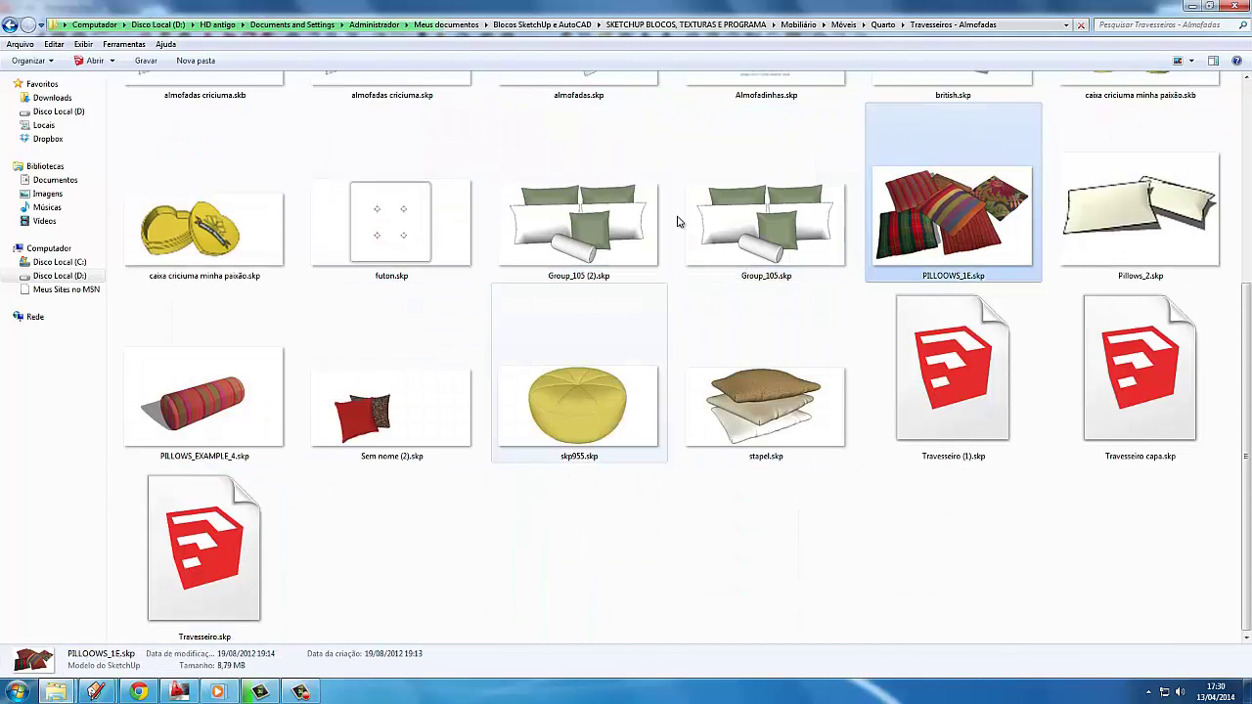
pyautogui.click(1079, 240)
pyautogui.click(751, 245)
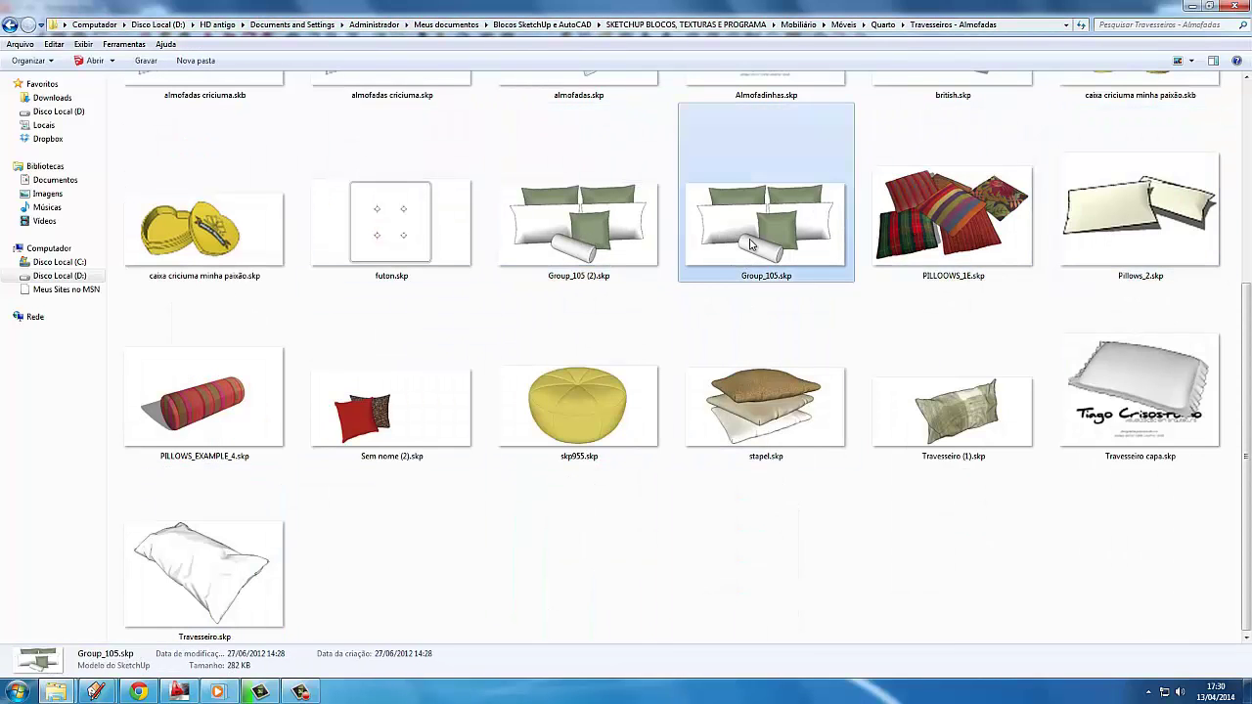
pyautogui.moveTo(103, 634); pyautogui.dragTo(517, 356)
# Switch to Rotate and zoom in closely on the pillow set
pyautogui.press('q')
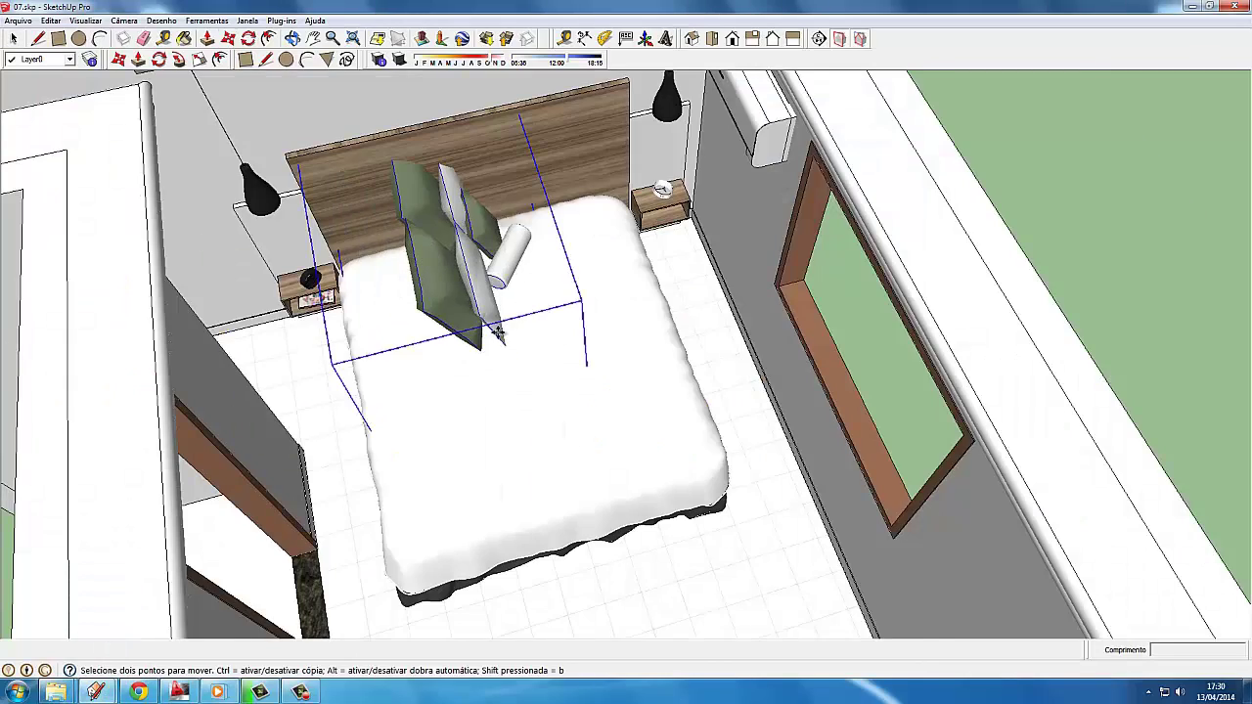
pyautogui.scroll(2, 411, 405)
pyautogui.scroll(3, 548, 391)
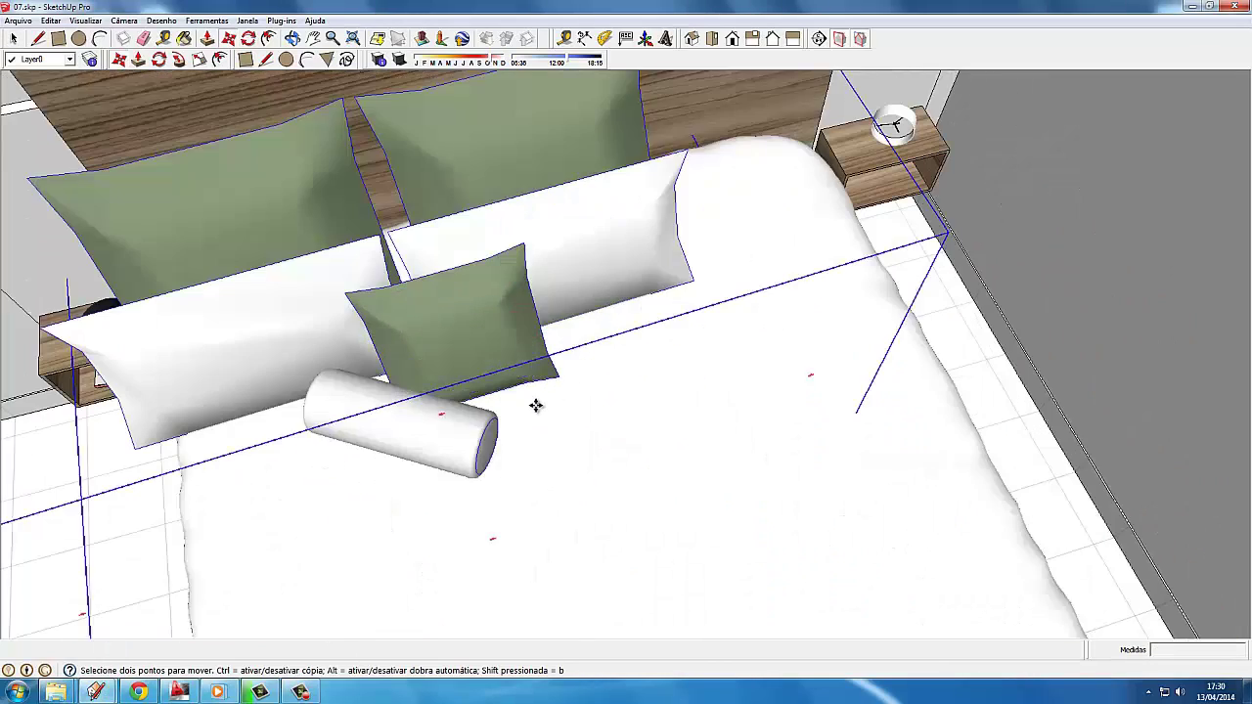
pyautogui.scroll(2, 679, 363)
pyautogui.scroll(1, 300, 274)
pyautogui.scroll(2, 299, 273)
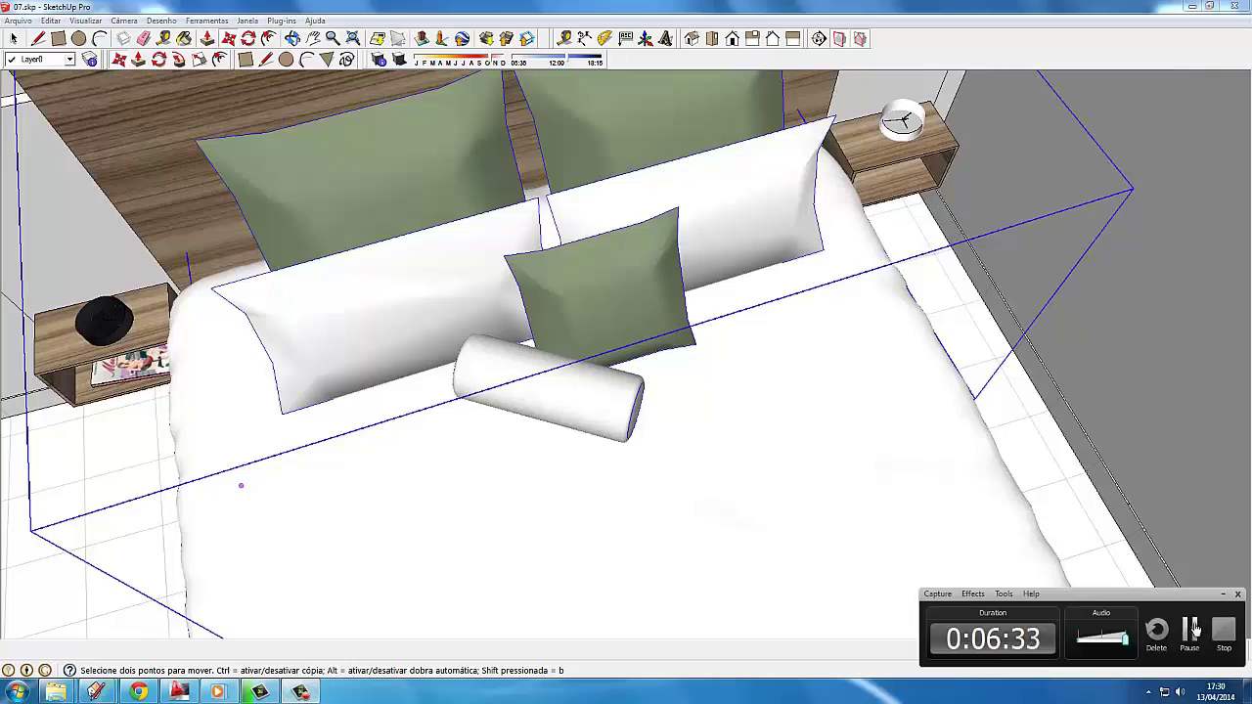
pyautogui.scroll(2, 640, 474)
pyautogui.scroll(2, 640, 473)
pyautogui.scroll(2, 640, 473)
pyautogui.scroll(-3, 635, 538)
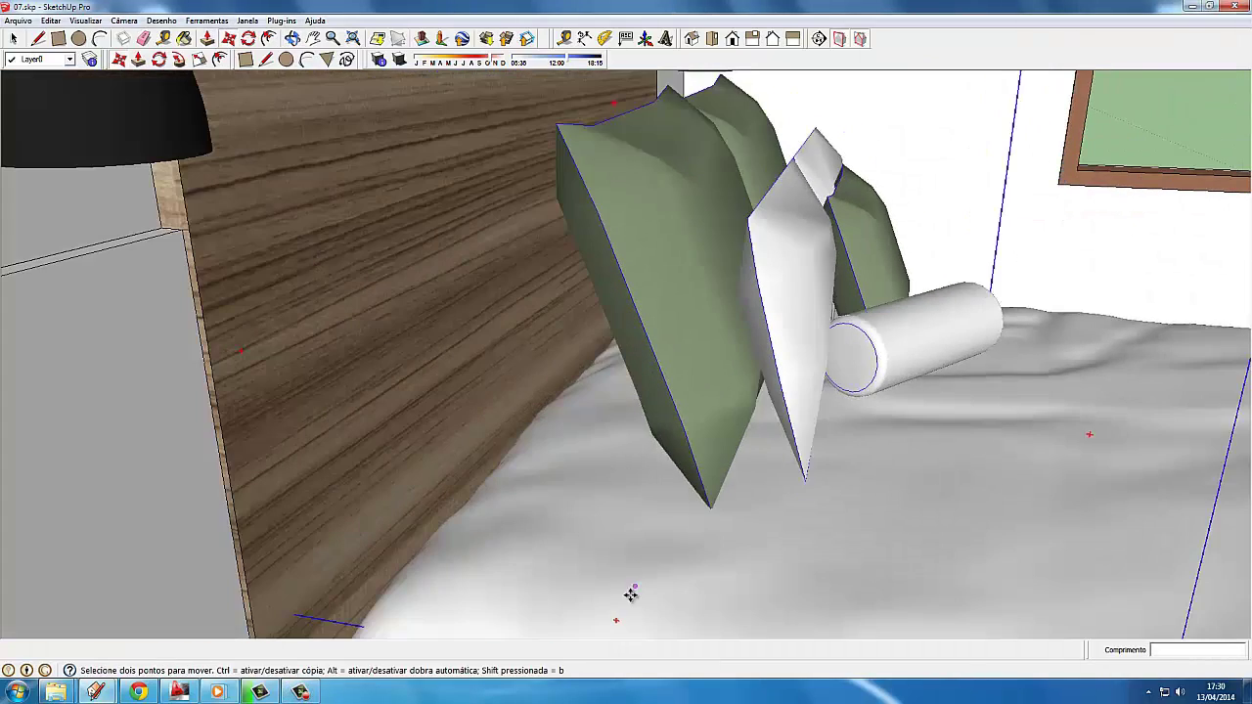
# Move the pillow group onto the mattress against the headboard
pyautogui.click(710, 509)
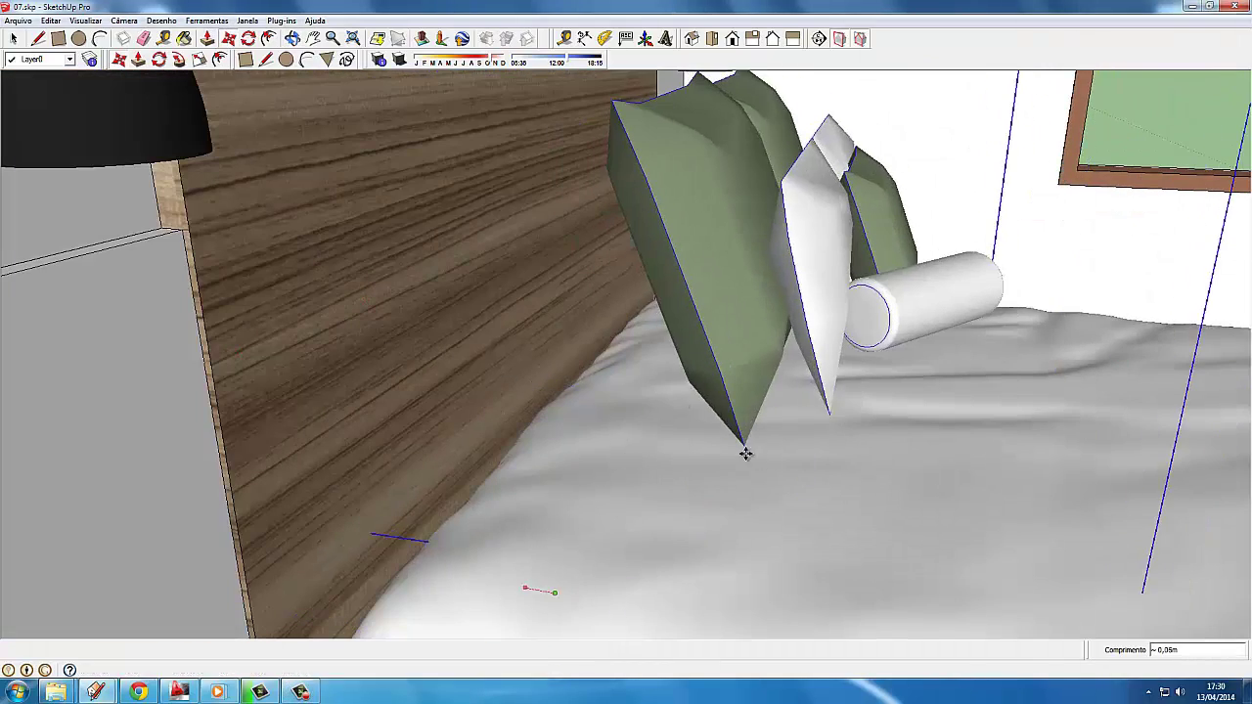
pyautogui.moveTo(648, 511)
pyautogui.mouseDown(button='middle')
pyautogui.moveTo(534, 495)
pyautogui.moveTo(636, 551)
pyautogui.moveTo(489, 340)
pyautogui.mouseUp(button='middle')
pyautogui.scroll(-3, 636, 551)
pyautogui.scroll(2, 489, 341)
# Sample an existing material with the Paint Bucket, check its settings, and close Materials
pyautogui.press('q')
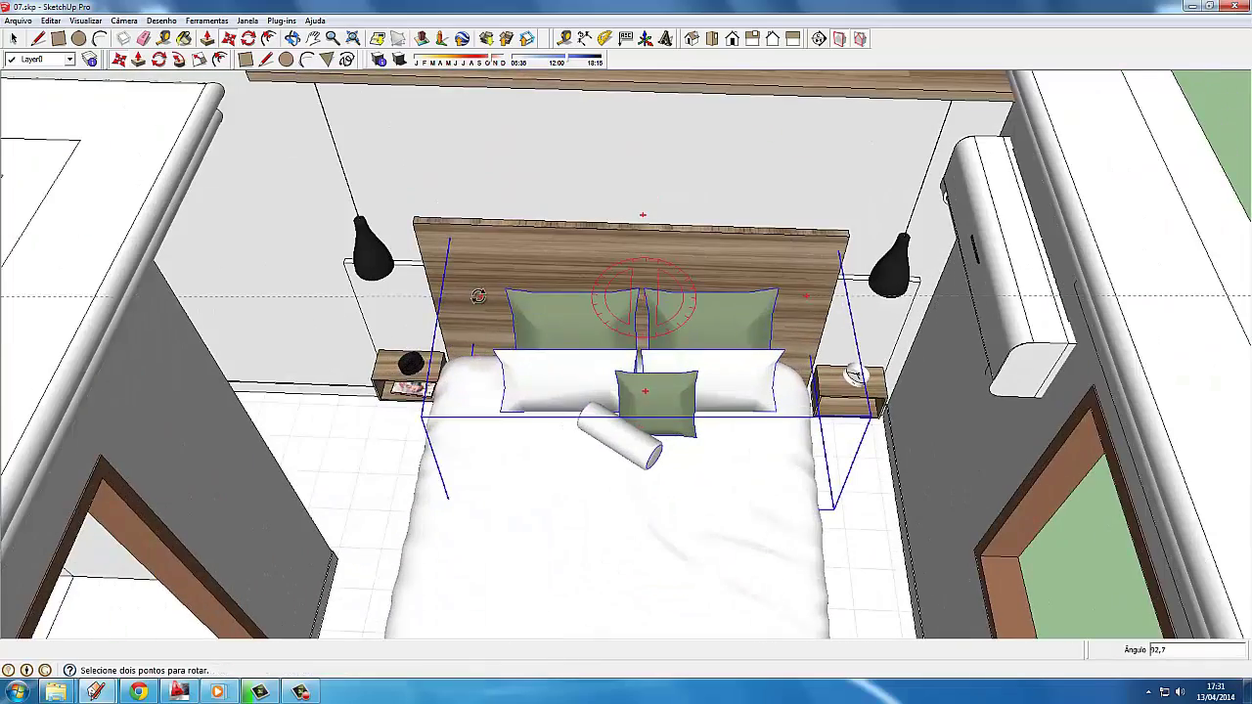
pyautogui.press('b')
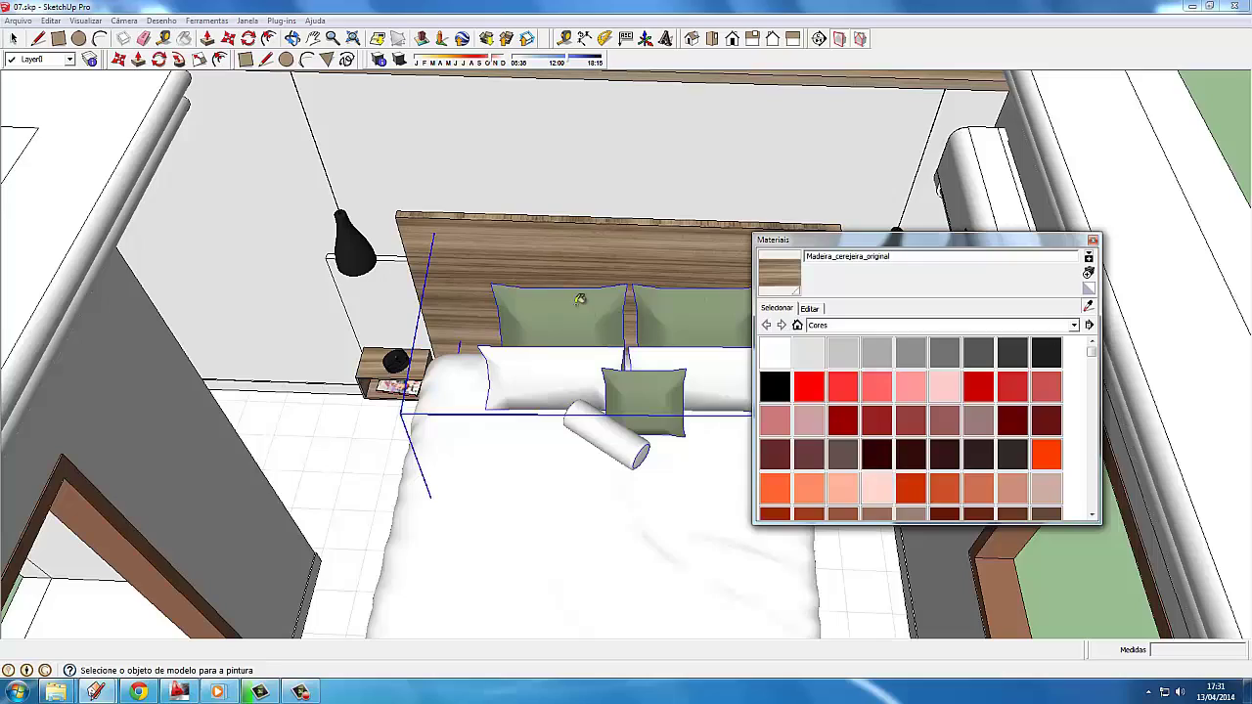
pyautogui.keyDown('alt'); pyautogui.click(580, 299); pyautogui.keyUp('alt')
pyautogui.click(809, 309)
pyautogui.click(1092, 240)
# Orbit to look down on the bed and select the bedspread
pyautogui.moveTo(514, 361)
pyautogui.mouseDown(button='middle')
pyautogui.moveTo(610, 387)
pyautogui.moveTo(538, 463)
pyautogui.moveTo(501, 370)
pyautogui.mouseUp(button='middle')
pyautogui.press('space')
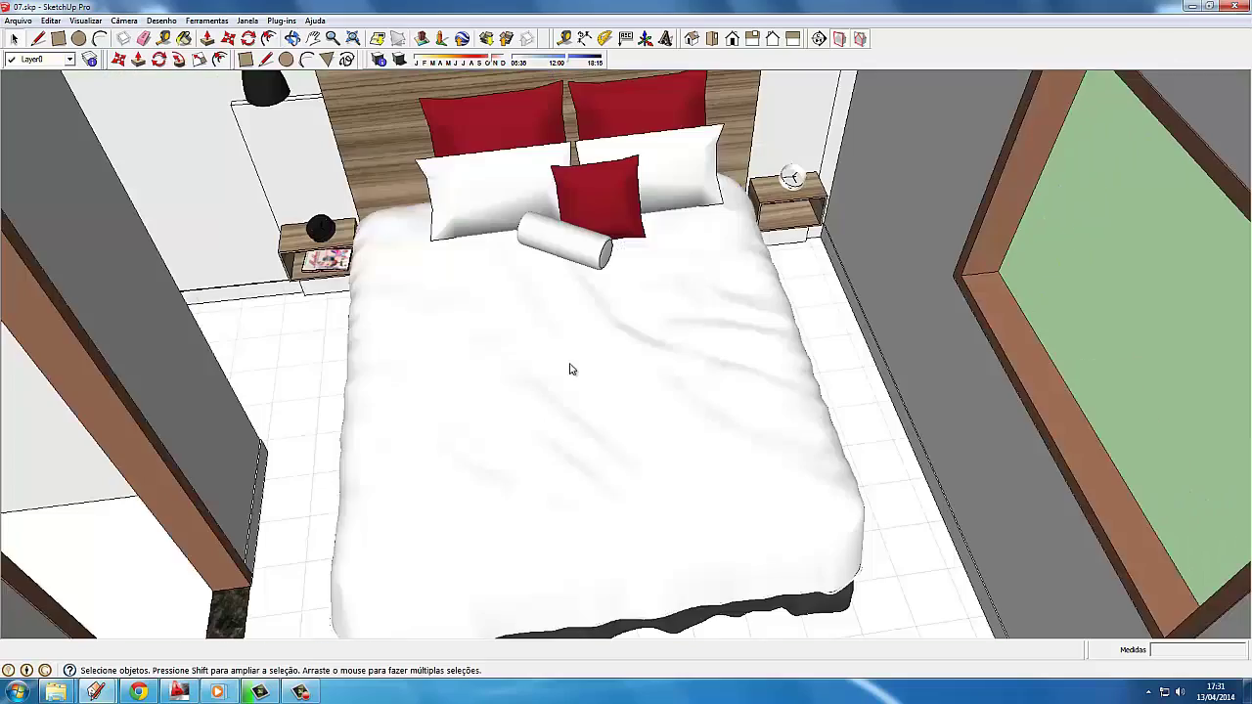
pyautogui.click(523, 366)
# Edit the bedspread material's texture and browse into Objetos texturas > TAPETE ESTAMPAS
pyautogui.rightClick(591, 401)
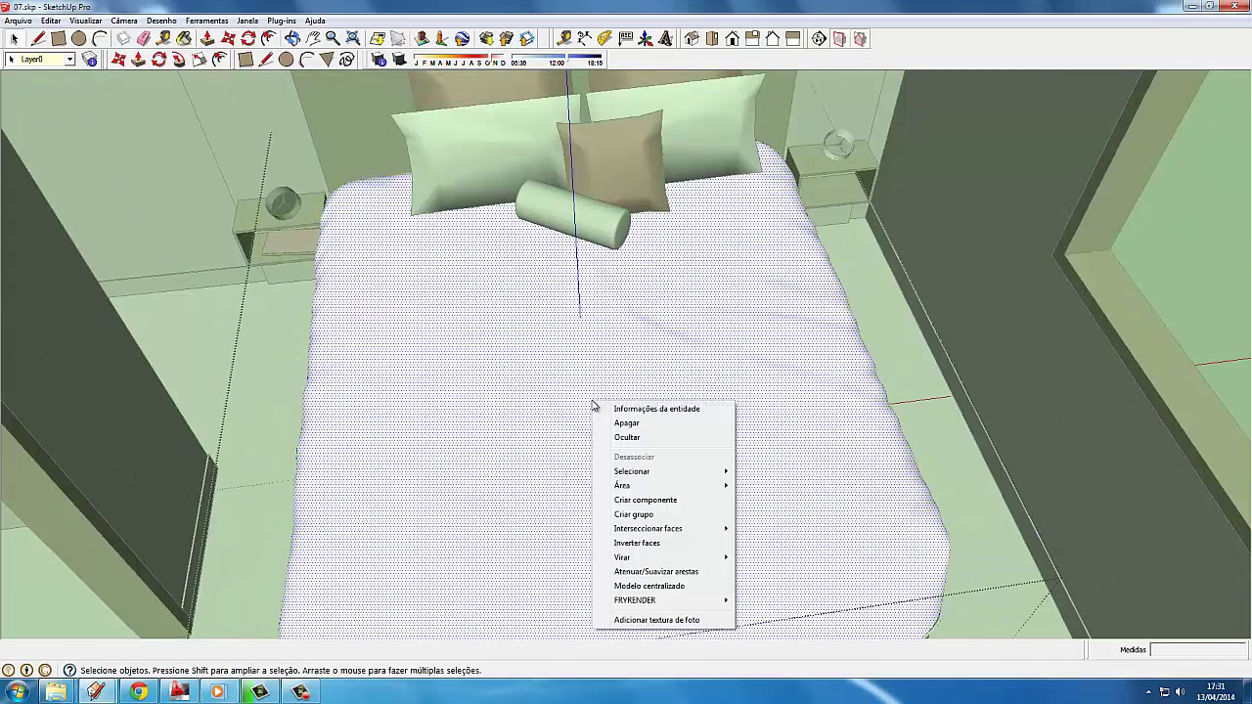
pyautogui.press('b')
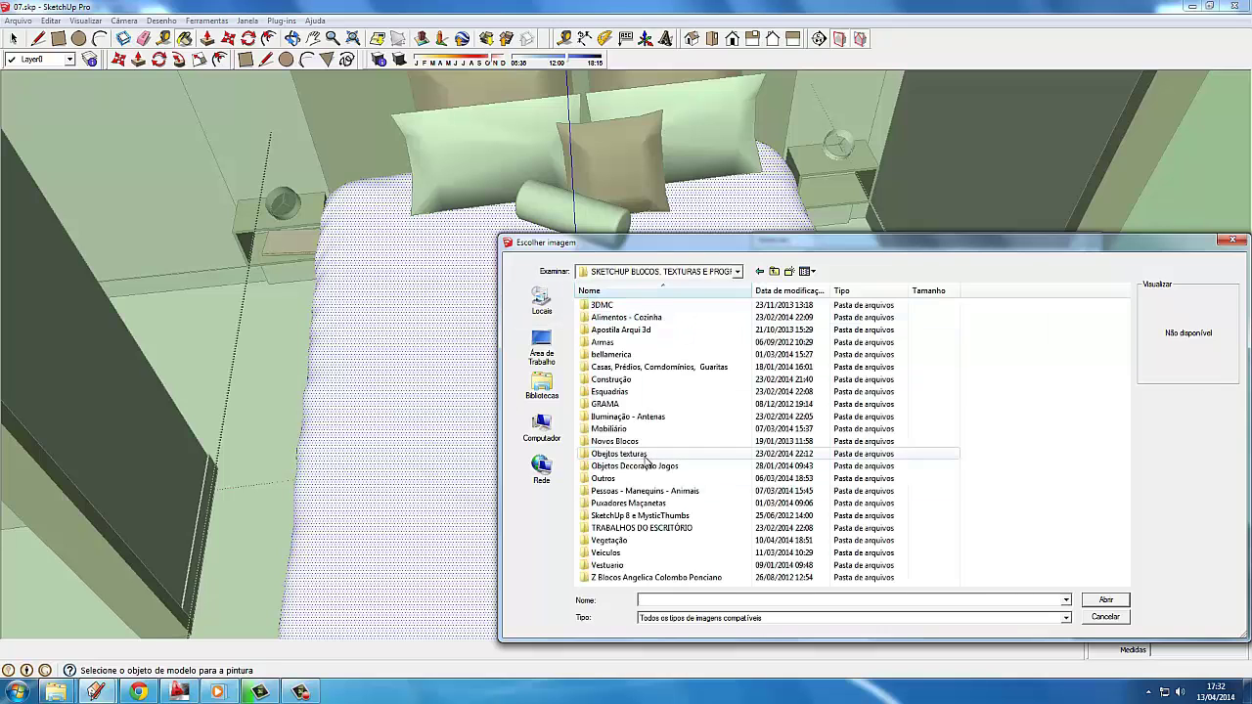
pyautogui.doubleClick(626, 454)
pyautogui.scroll(-3, 795, 473)
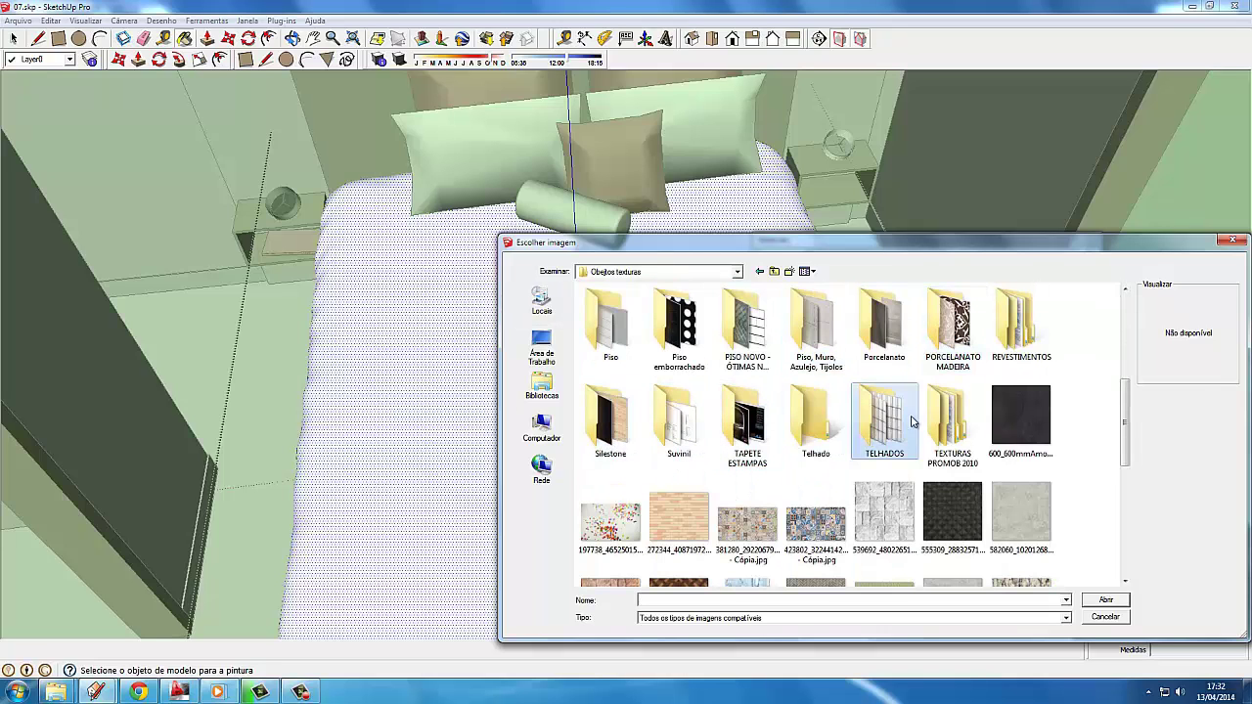
pyautogui.doubleClick(754, 423)
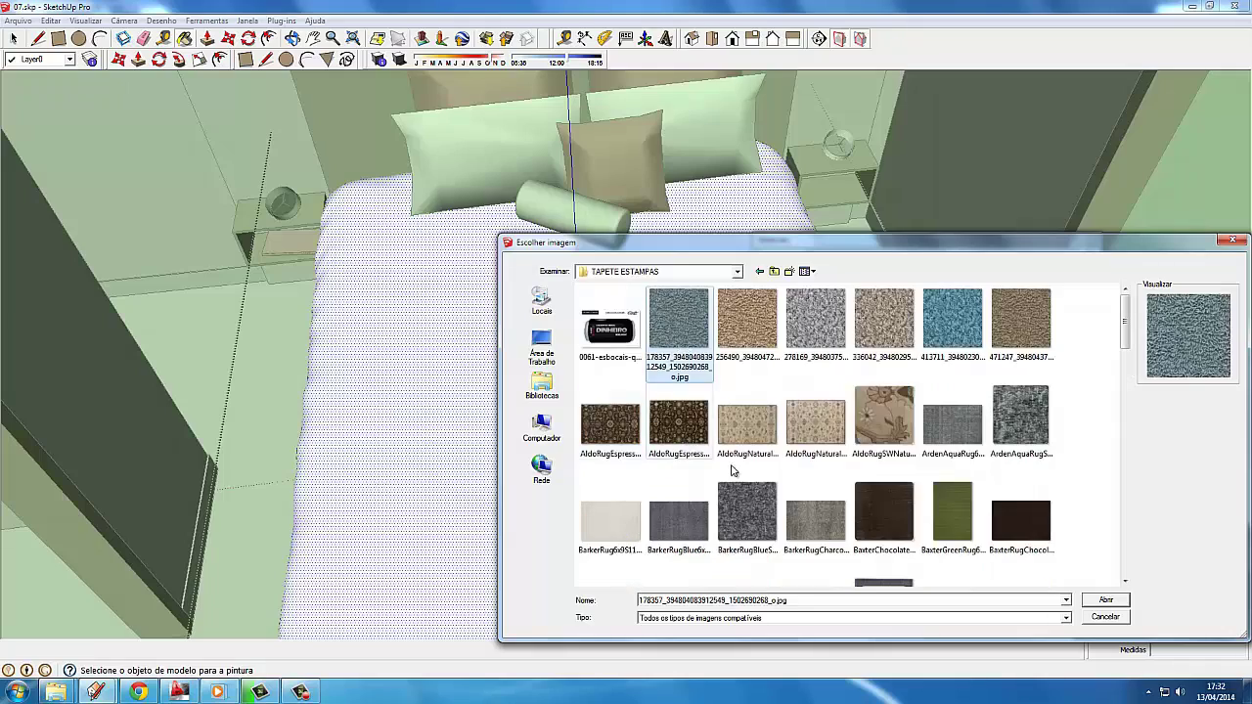
# Go back to the Estampas folder and apply estampa14.JPG as the bedspread texture
pyautogui.scroll(-5, 753, 431)
pyautogui.scroll(-5, 753, 430)
pyautogui.scroll(-3, 753, 431)
pyautogui.click(774, 272)
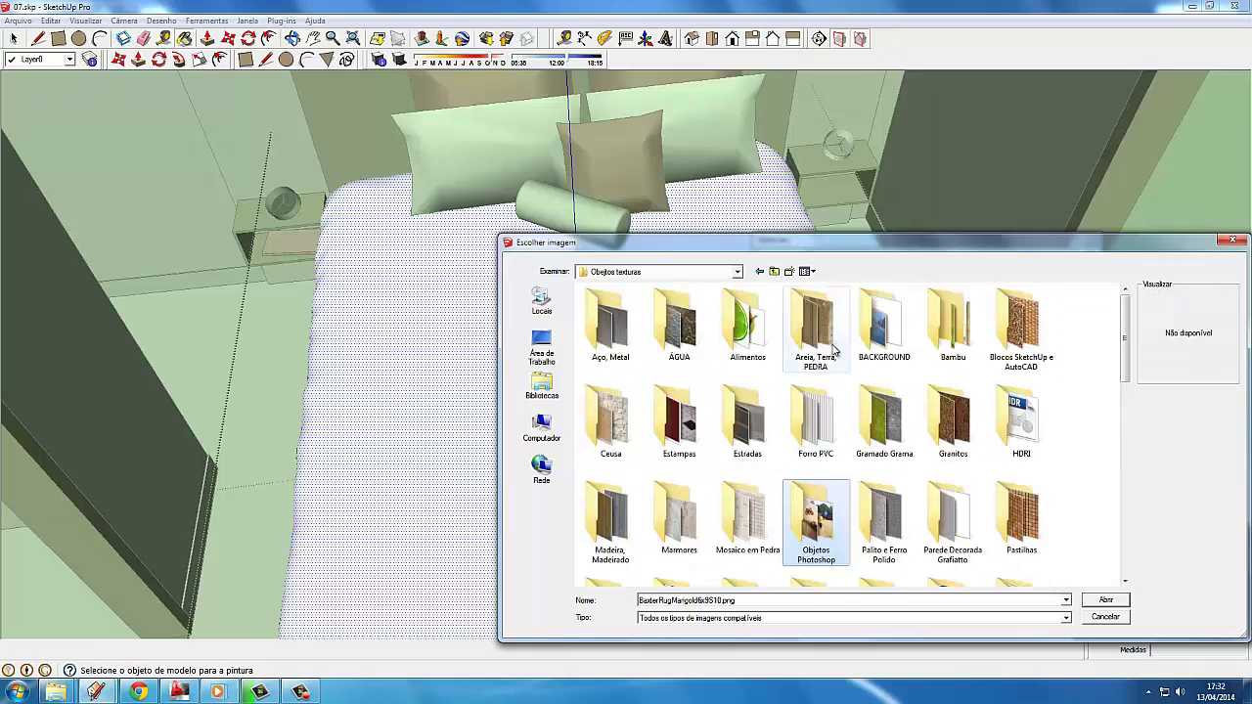
pyautogui.doubleClick(680, 423)
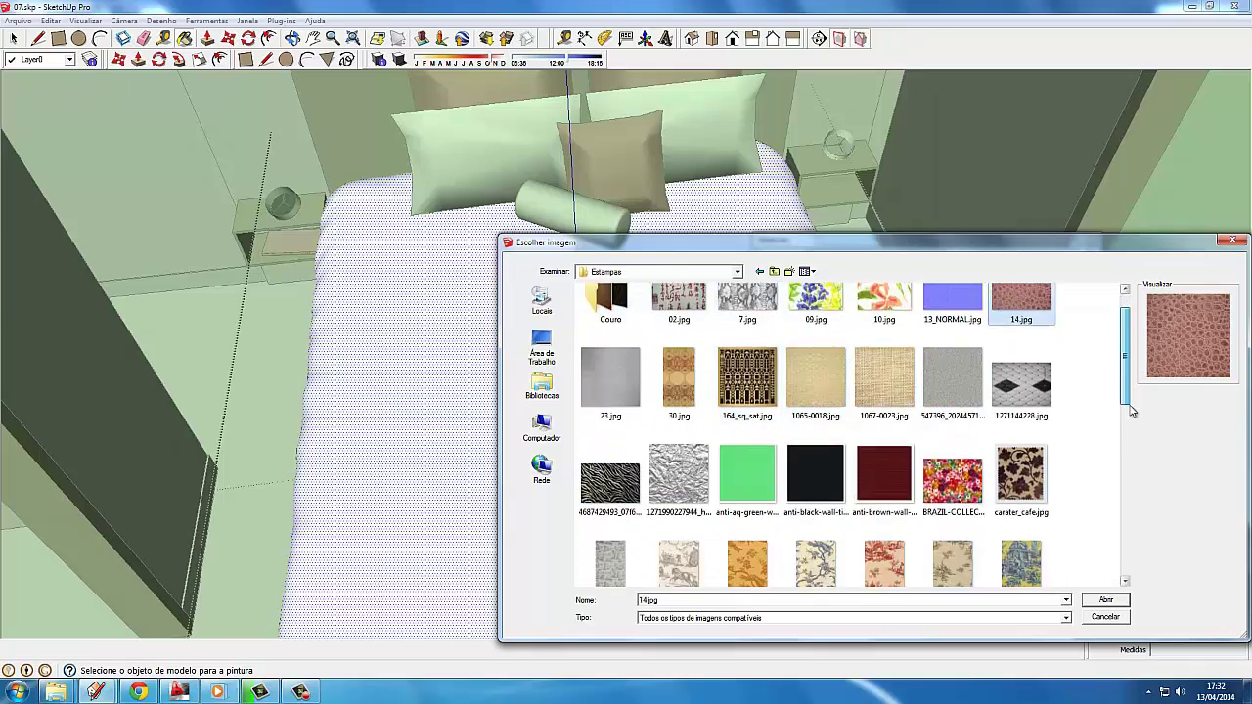
pyautogui.moveTo(1126, 360); pyautogui.dragTo(1126, 548)
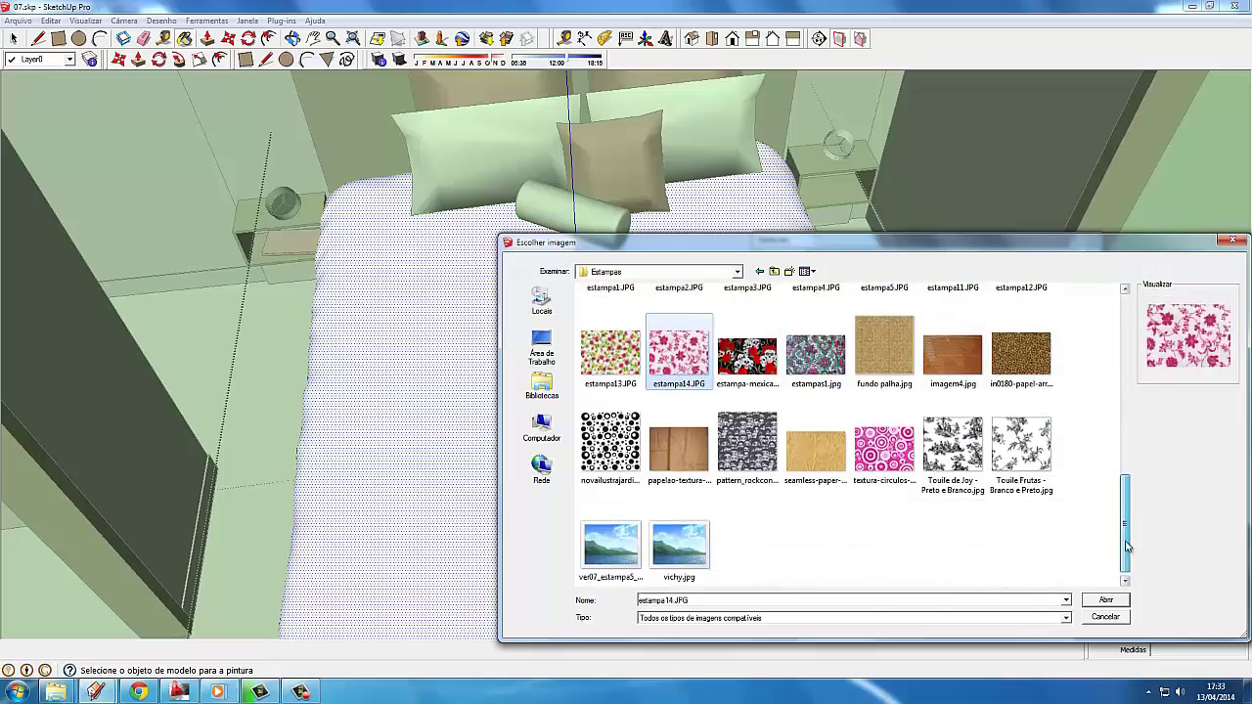
pyautogui.doubleClick(673, 353)
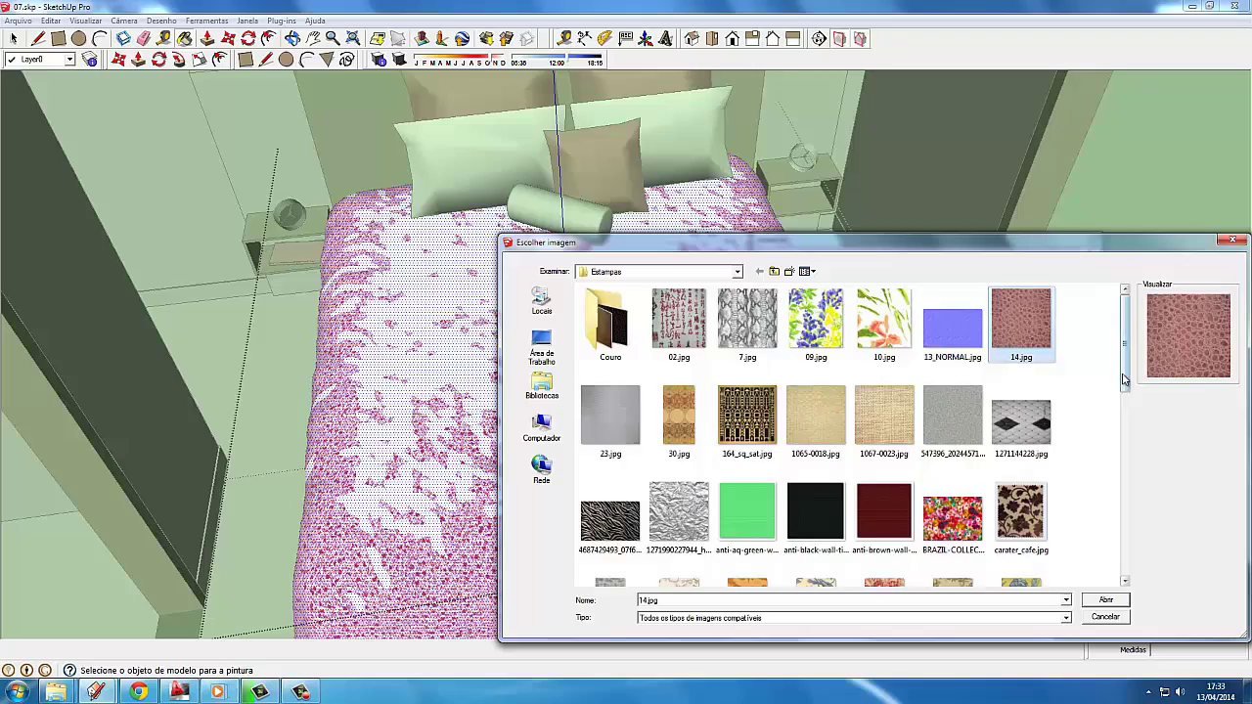
# Preview the vichy.jpg, 1067-0023.jpg and 09.jpg patterns in the Estampas folder
pyautogui.moveTo(1124, 380)
pyautogui.mouseDown()
pyautogui.moveTo(1124, 566)
pyautogui.moveTo(1151, 400)
pyautogui.mouseUp()
pyautogui.click(679, 540)
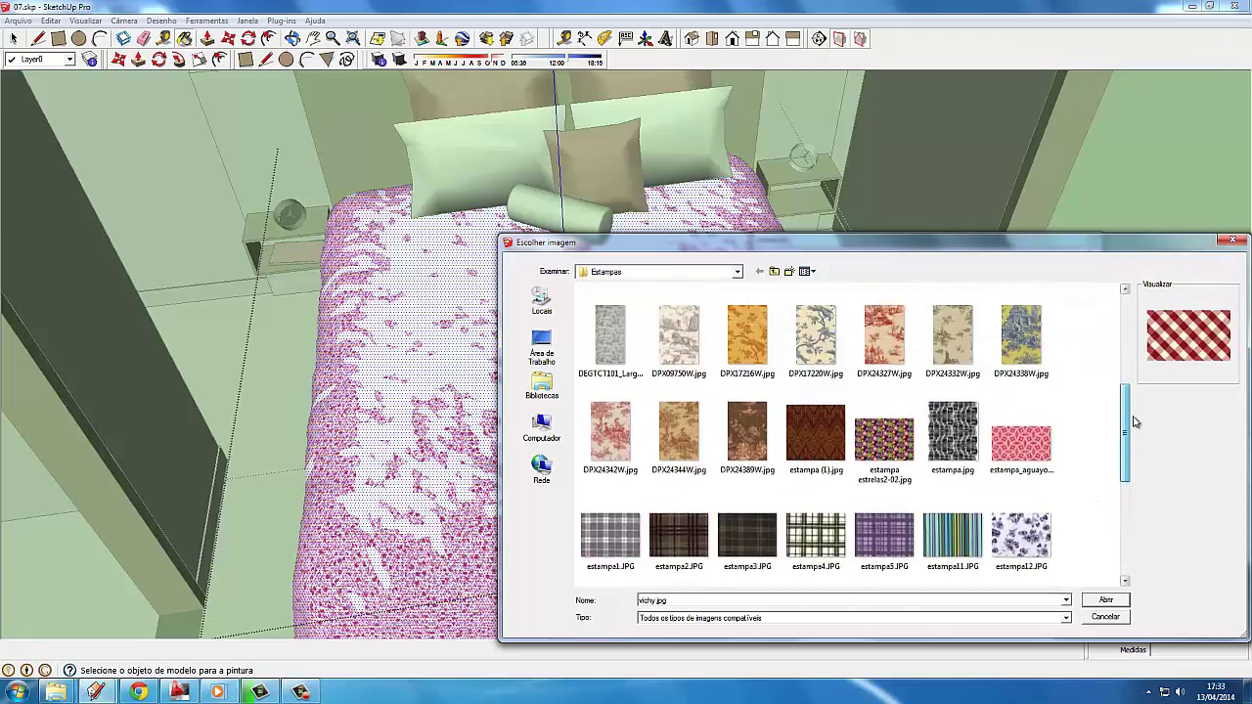
pyautogui.scroll(-1, 812, 430)
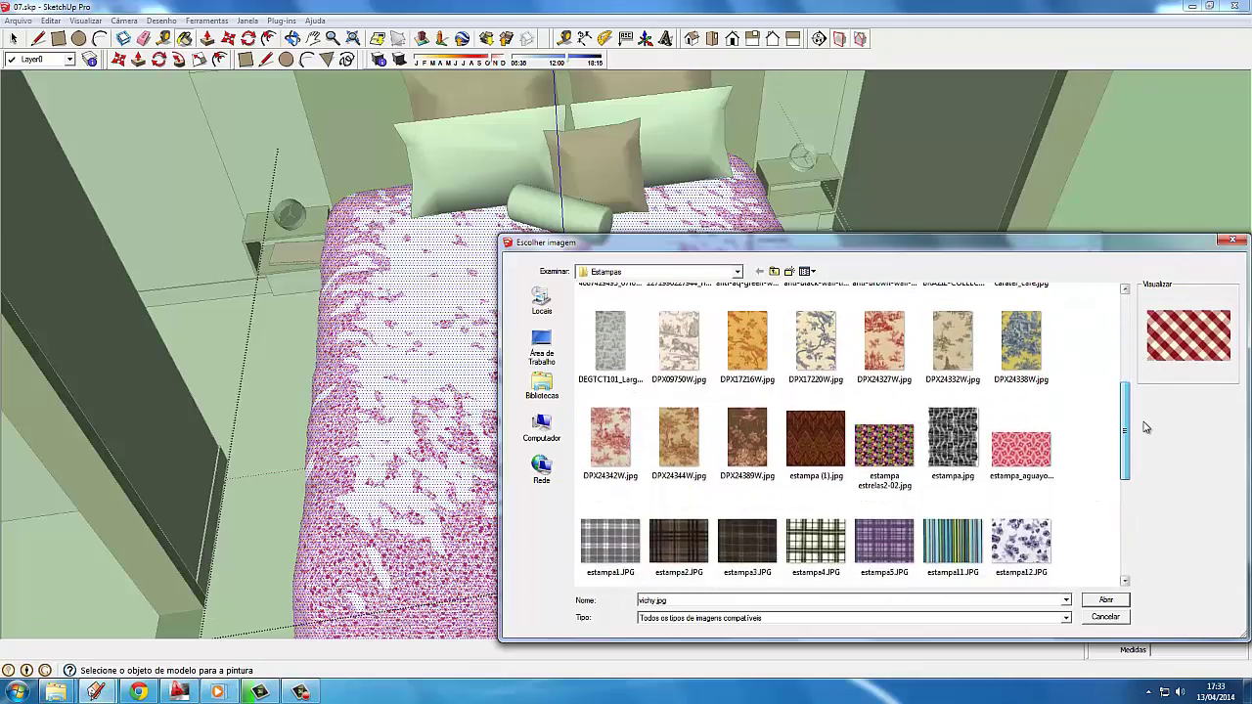
pyautogui.scroll(3, 812, 431)
pyautogui.scroll(3, 811, 430)
pyautogui.click(884, 420)
pyautogui.click(816, 318)
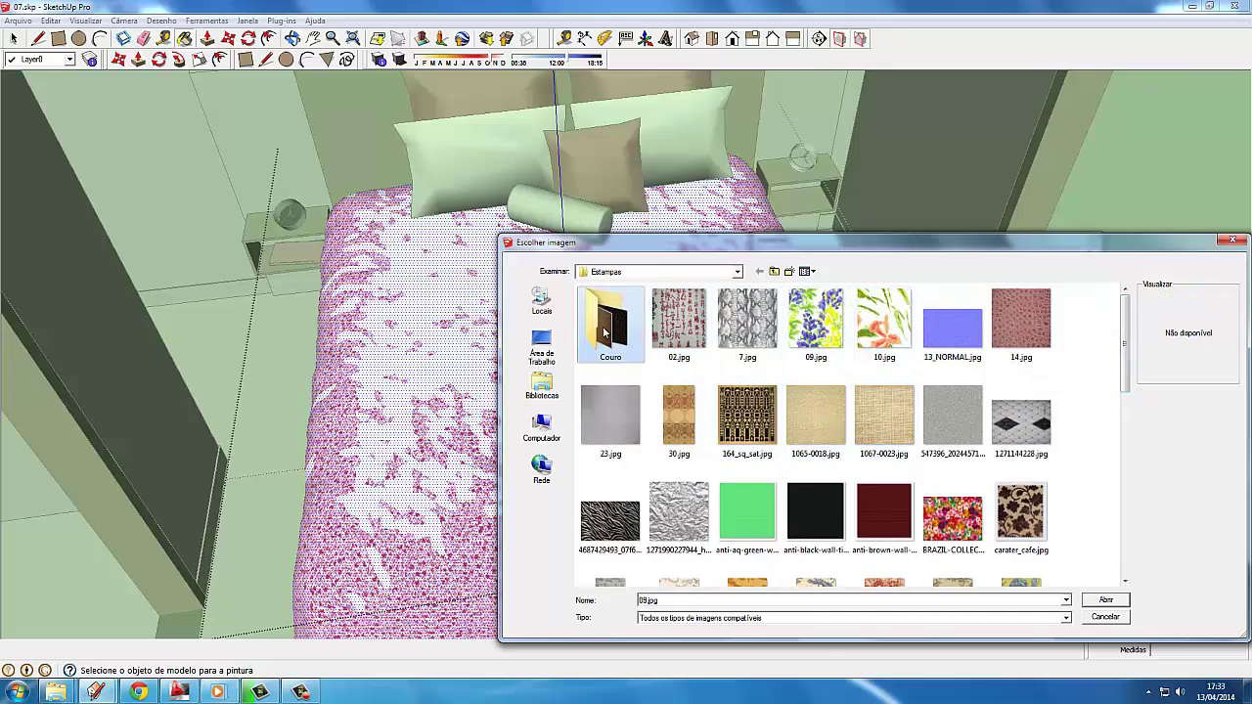
# Check the Couro folder, then apply estampas1.jpg to the bedspread and close Materials
pyautogui.doubleClick(610, 323)
pyautogui.click(761, 272)
pyautogui.click(955, 430)
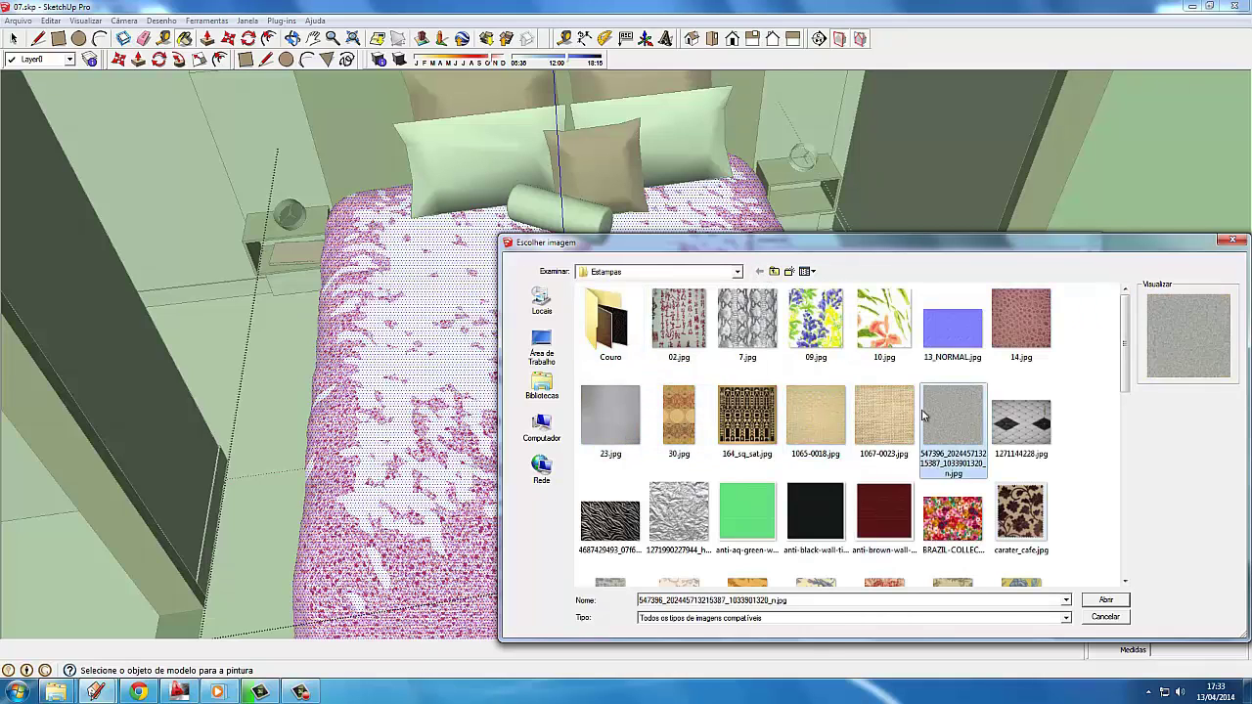
pyautogui.moveTo(1125, 332); pyautogui.dragTo(1133, 501)
pyautogui.scroll(-1, 1132, 501)
pyautogui.click(838, 435)
pyautogui.click(1105, 599)
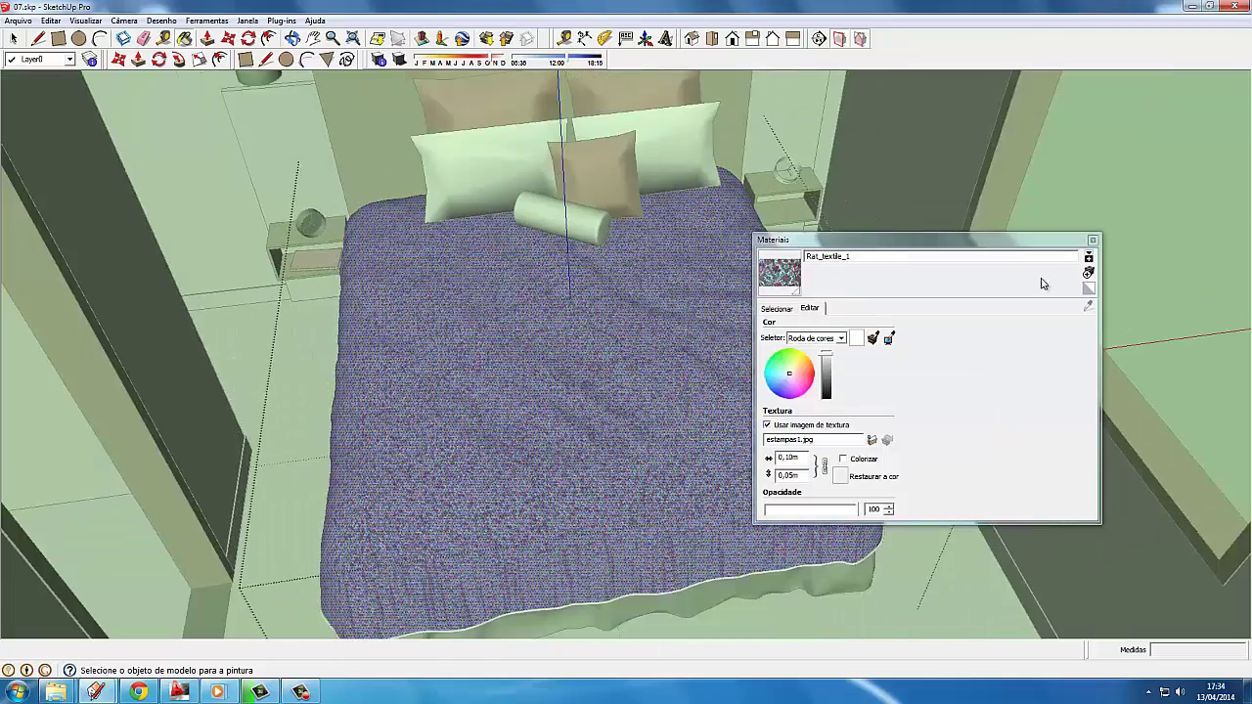
pyautogui.click(1093, 240)
pyautogui.press('space')
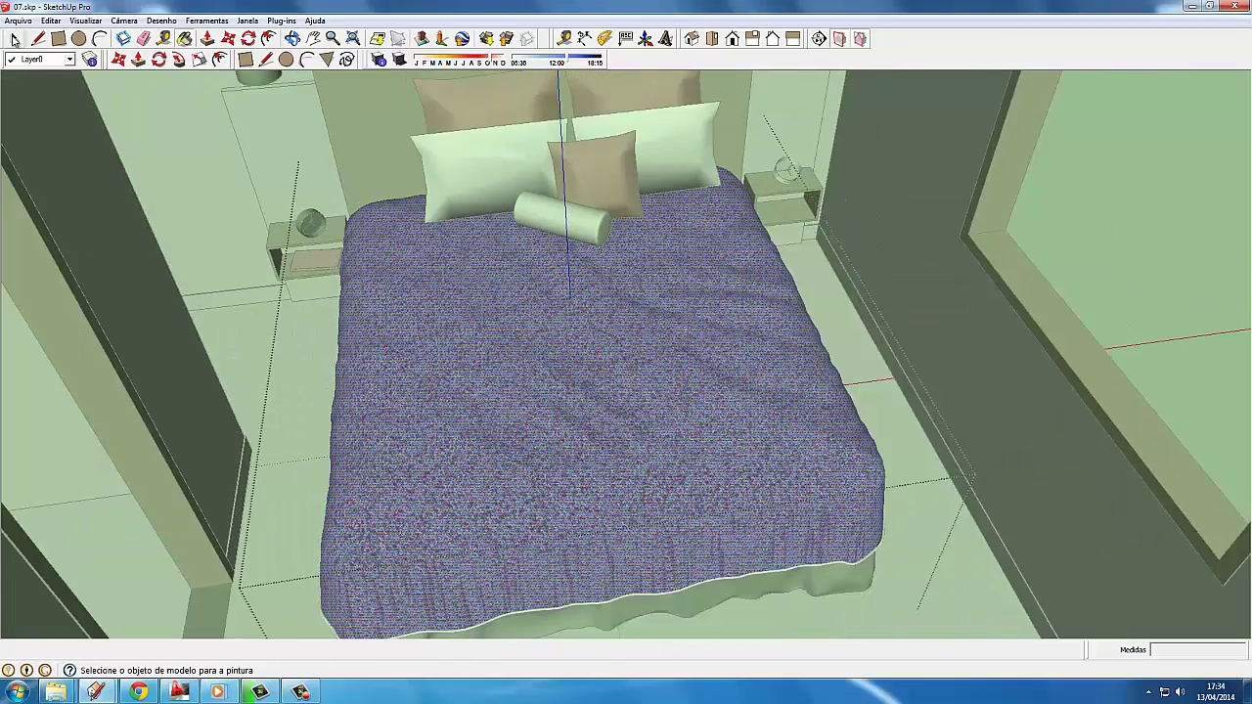
pyautogui.scroll(3, 554, 390)
pyautogui.scroll(-1, 555, 389)
# Reopen the bedspread material and try a darker colour tint on its texture
pyautogui.press('b')
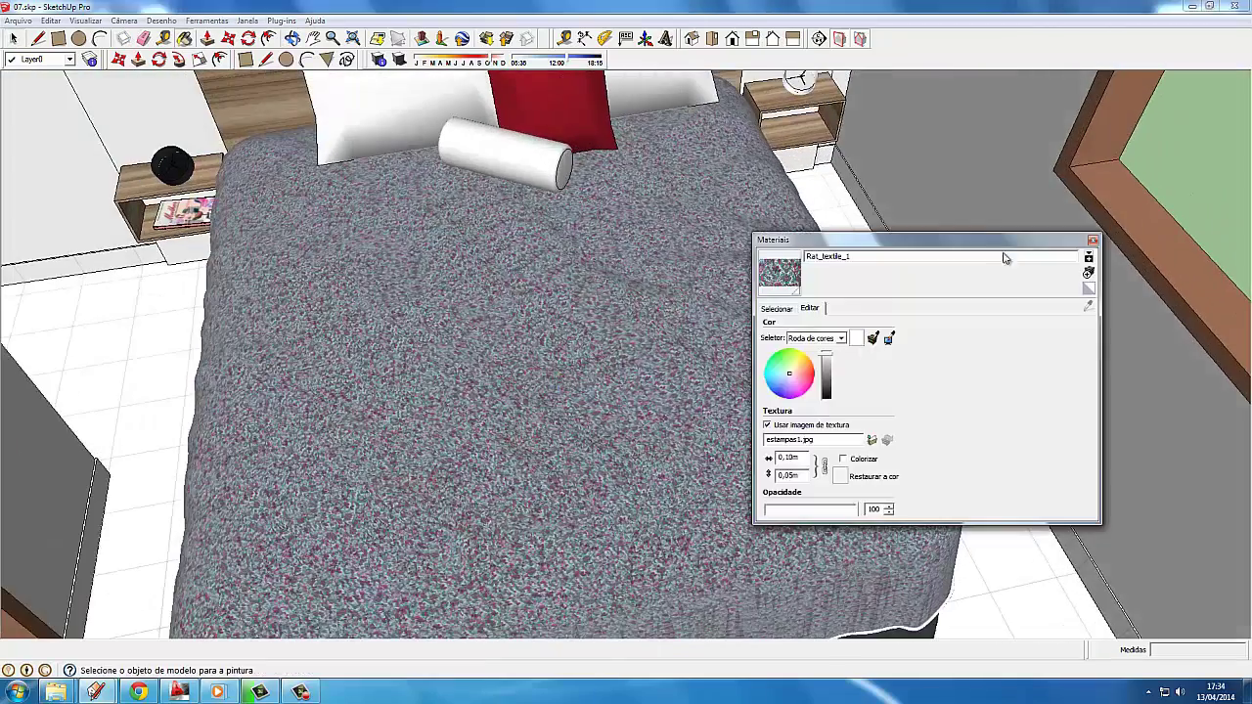
pyautogui.click(776, 308)
pyautogui.click(809, 307)
pyautogui.click(808, 378)
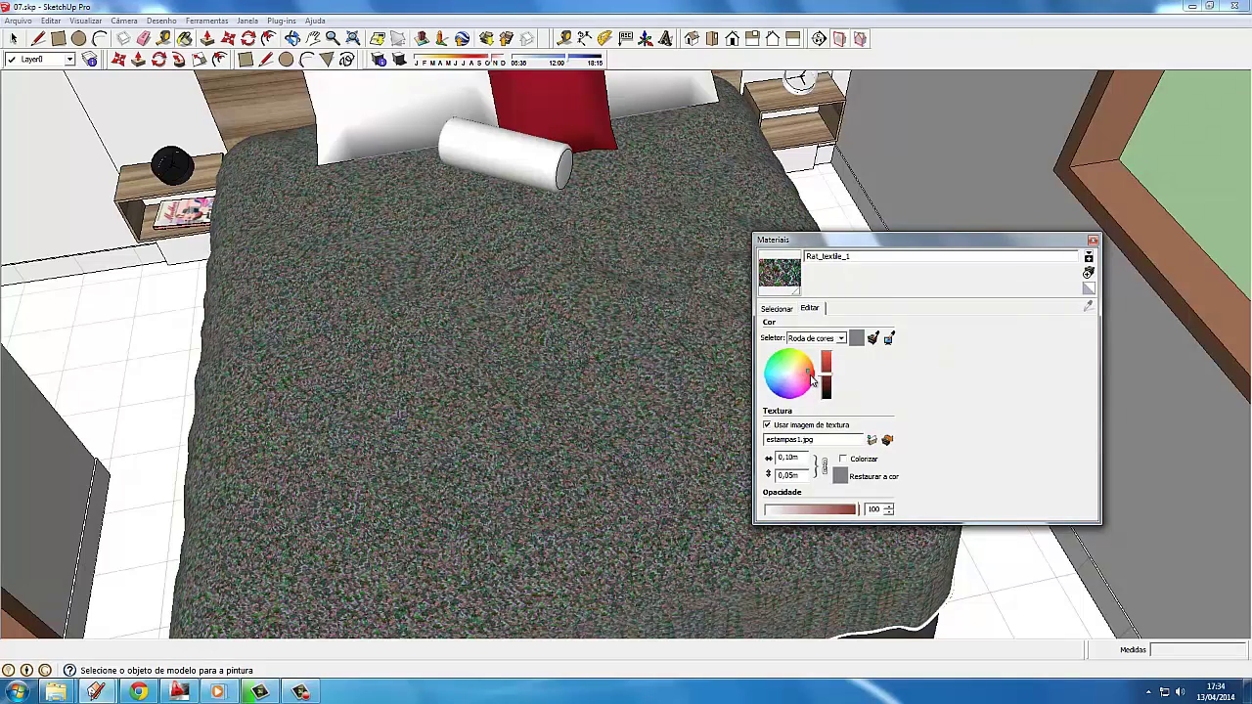
pyautogui.click(827, 362)
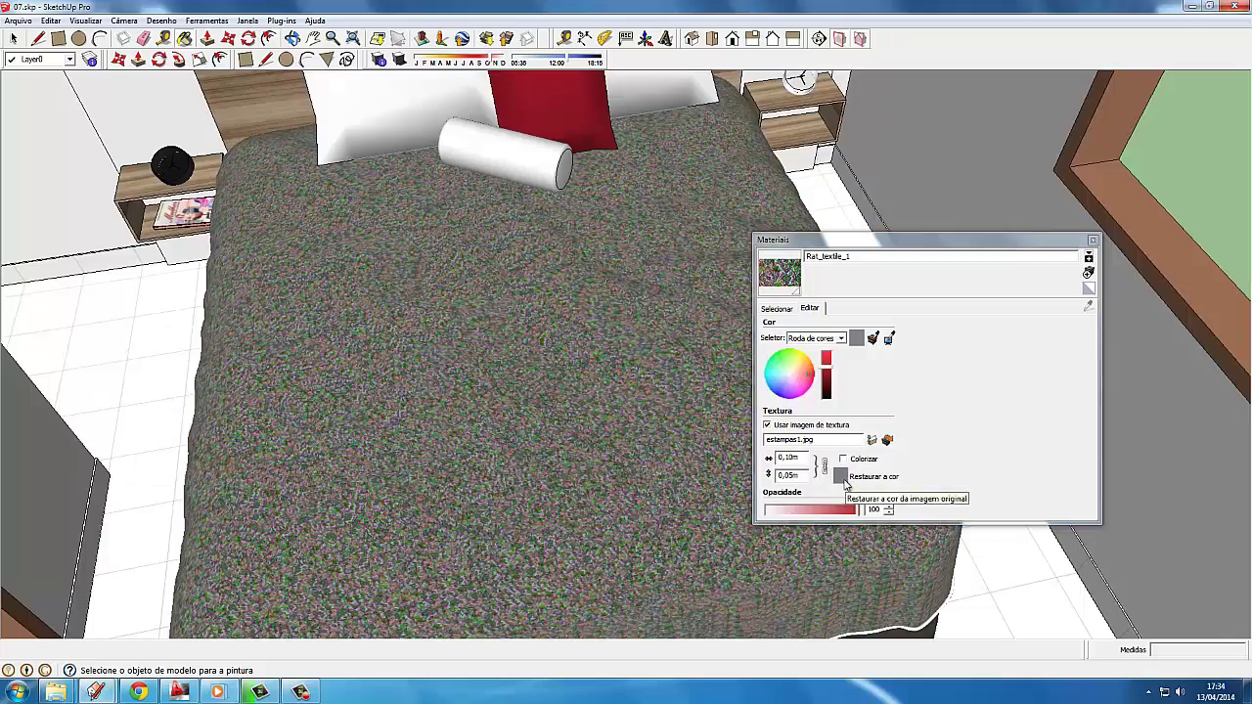
pyautogui.press('space')
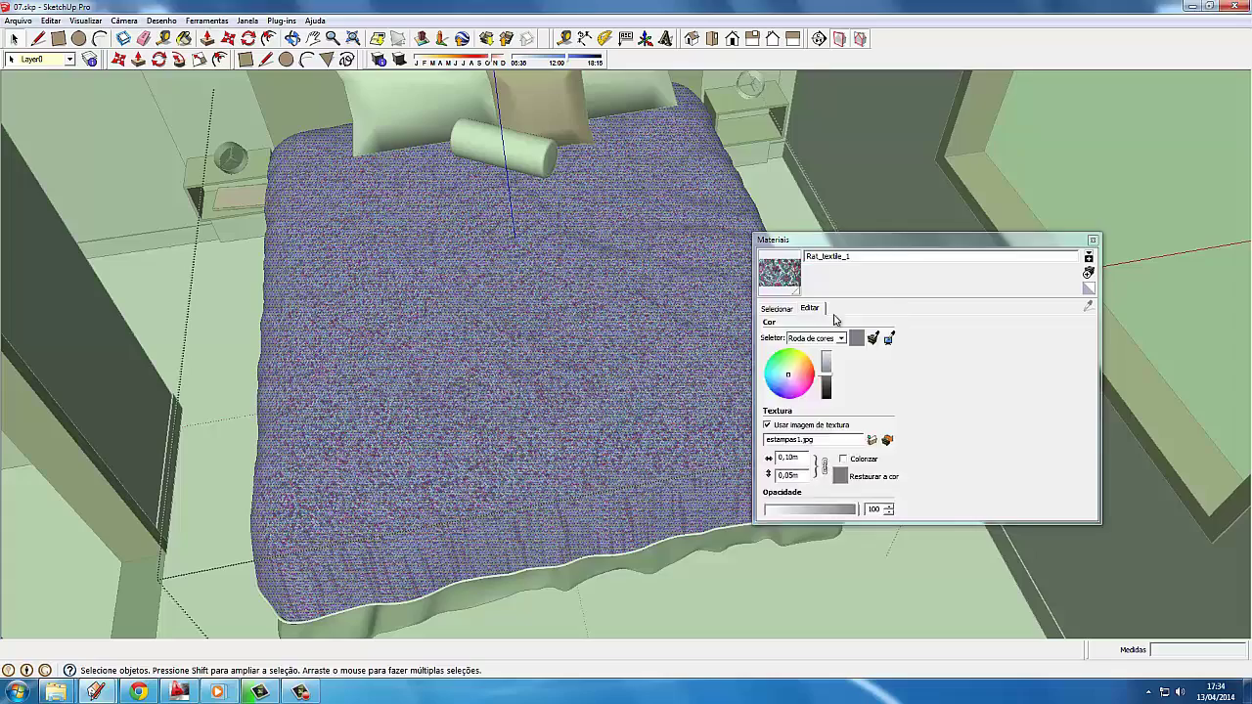
# Paint the bedspread dark red Cor_F15 and move the pillow group lower on the bed
pyautogui.click(776, 308)
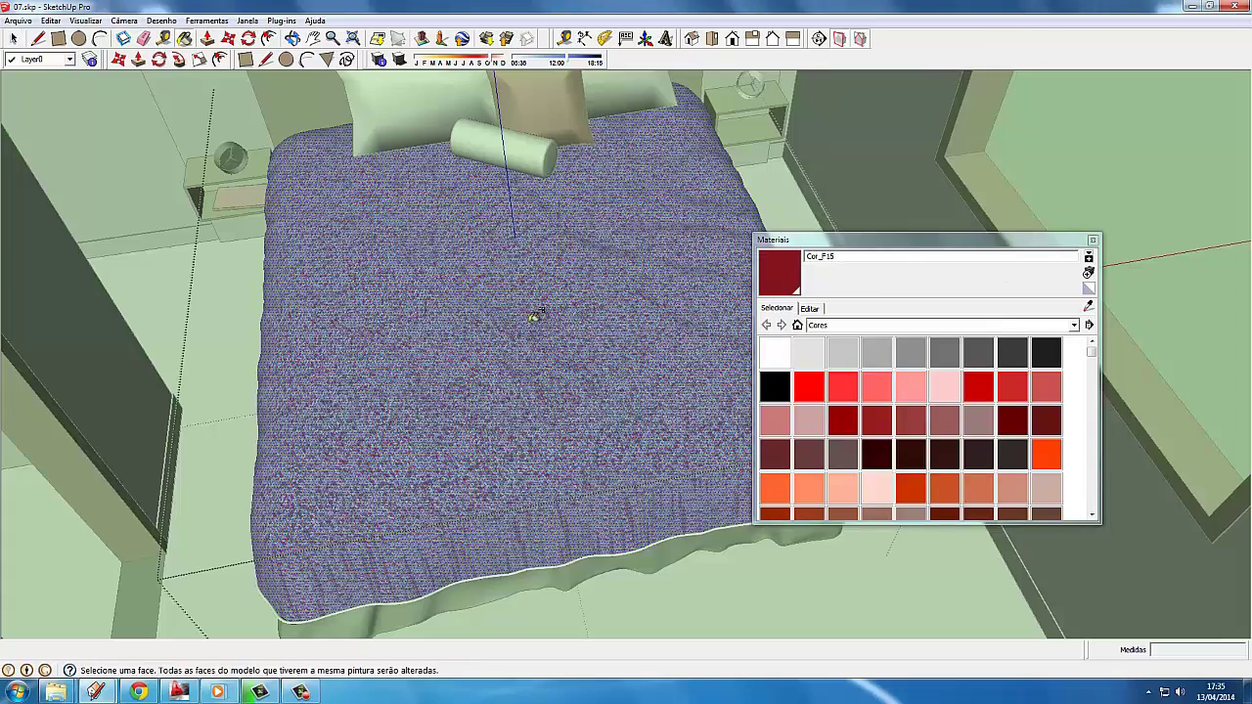
pyautogui.click(296, 223)
pyautogui.press('space')
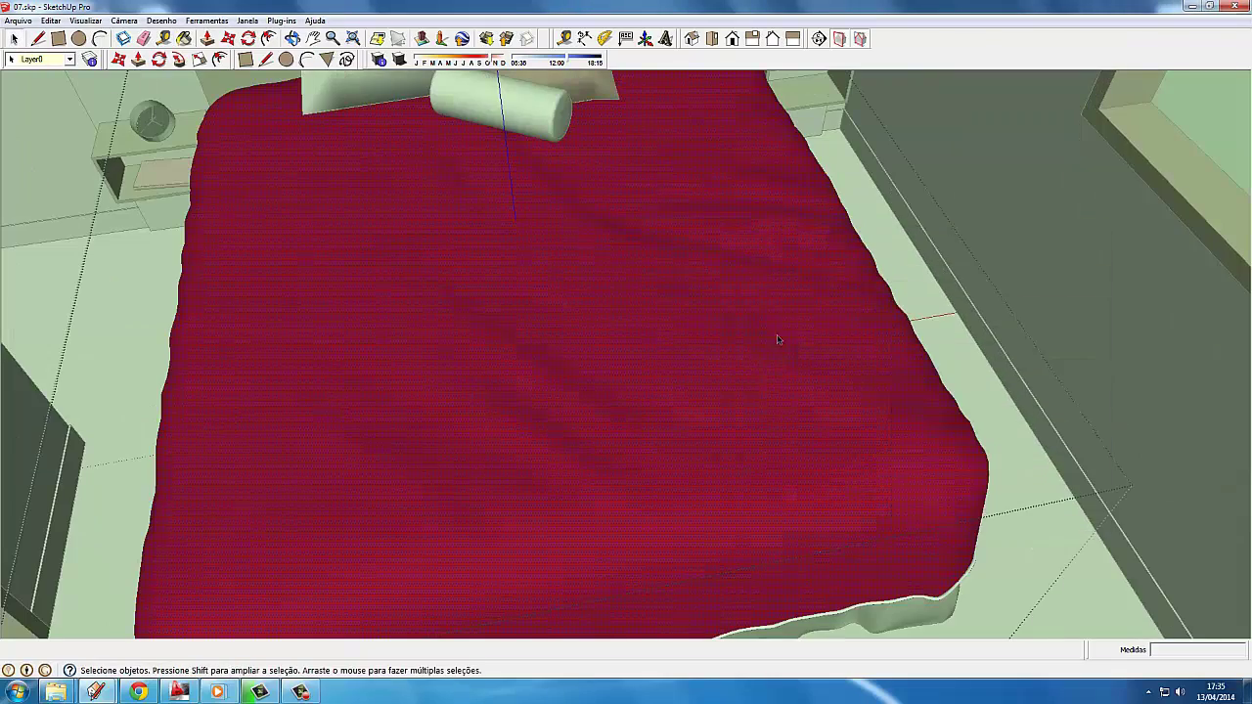
pyautogui.moveTo(778, 339)
pyautogui.mouseDown(button='middle')
pyautogui.moveTo(829, 354)
pyautogui.moveTo(673, 403)
pyautogui.moveTo(663, 274)
pyautogui.mouseUp(button='middle')
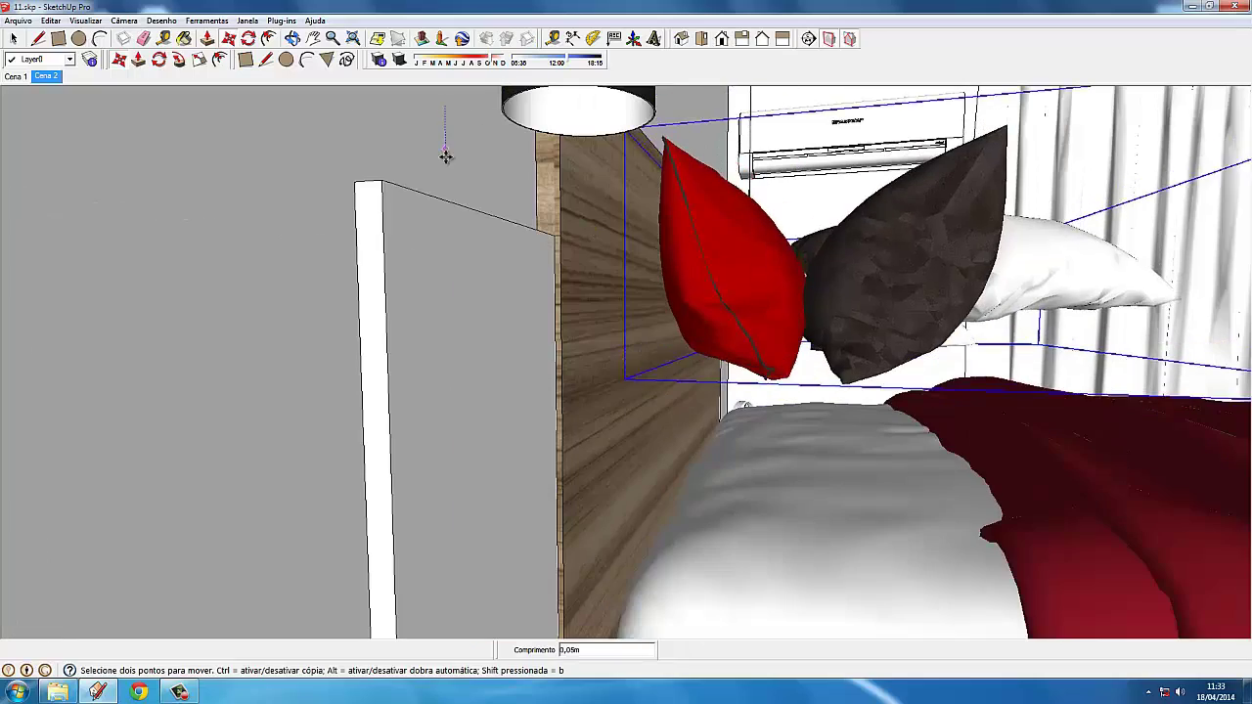
pyautogui.moveTo(445, 157); pyautogui.dragTo(452, 376)
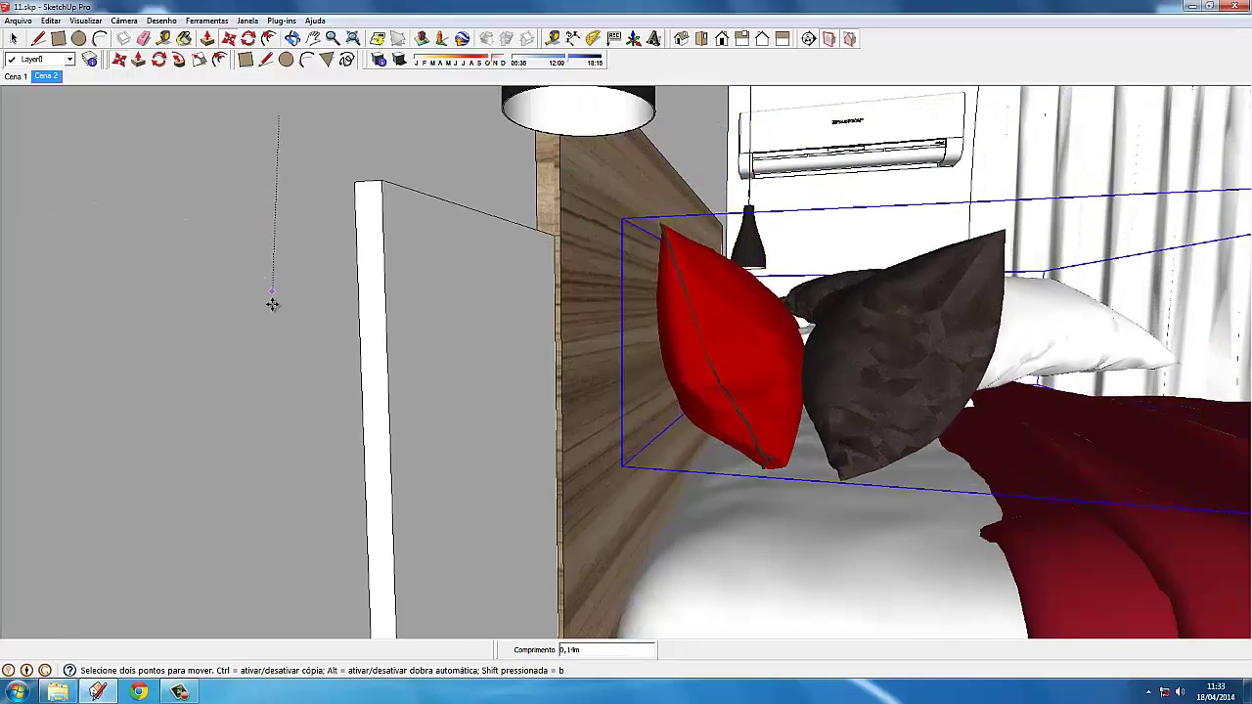
# Switch between scenes Cena 1 and Cena 2 and orbit around the house exterior
pyautogui.moveTo(452, 375); pyautogui.dragTo(485, 211, button='middle')
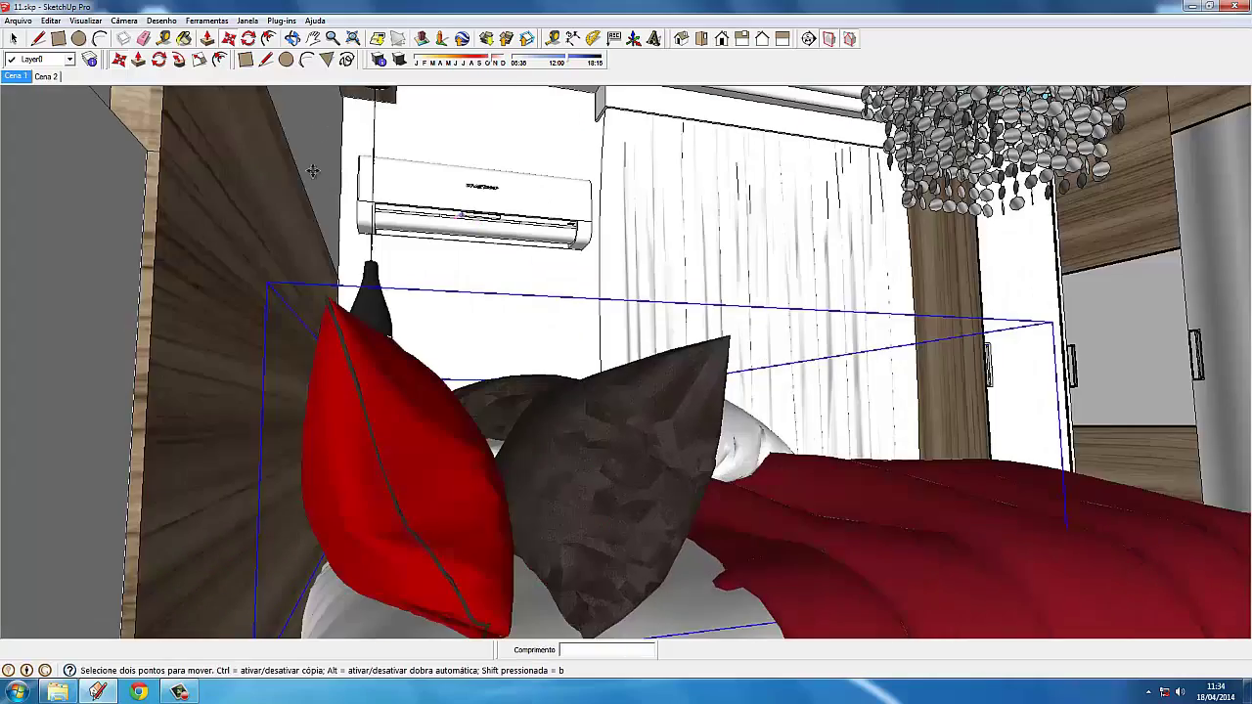
pyautogui.click(18, 74)
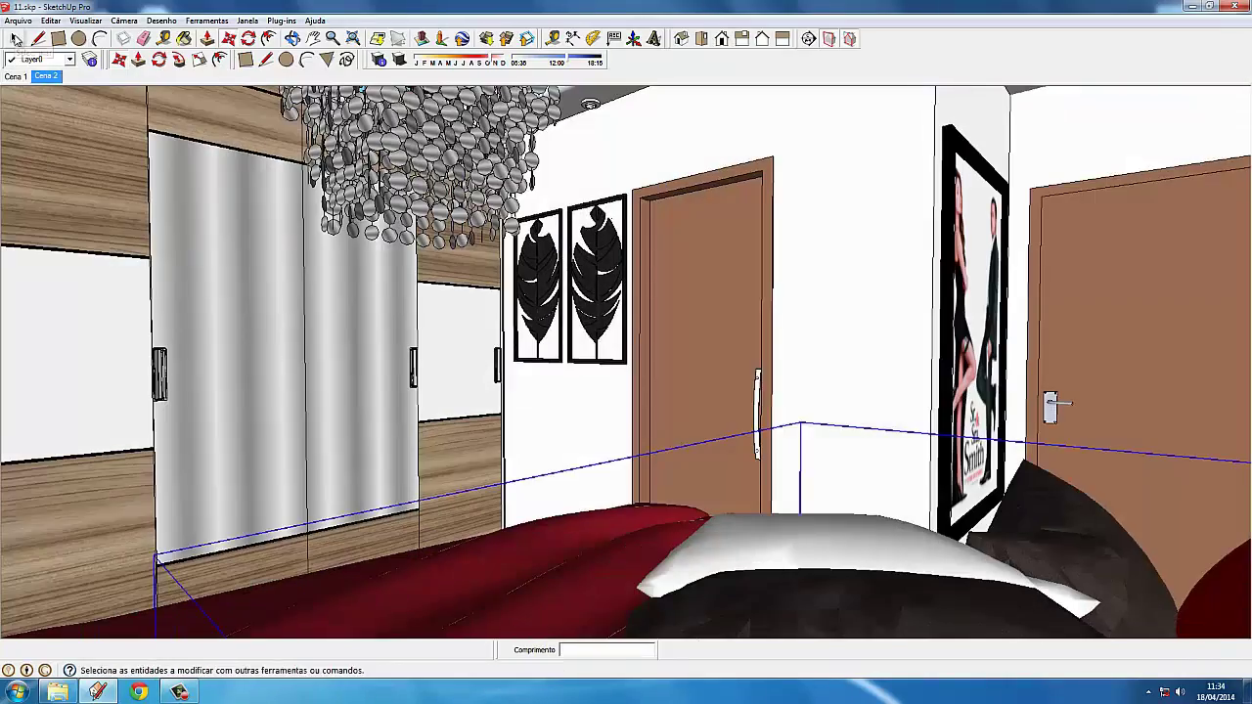
pyautogui.click(13, 38)
pyautogui.click(46, 76)
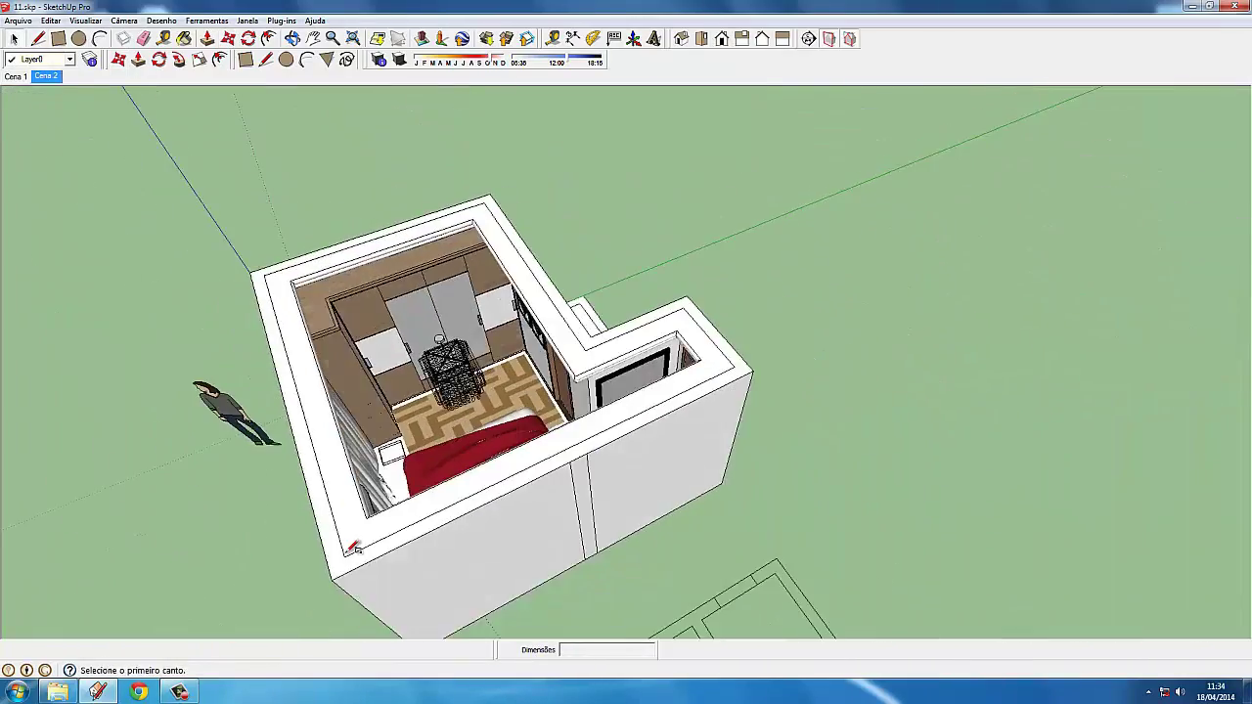
pyautogui.moveTo(664, 362)
pyautogui.mouseDown(button='middle')
pyautogui.moveTo(512, 394)
pyautogui.moveTo(637, 562)
pyautogui.moveTo(498, 330)
pyautogui.mouseUp(button='middle')
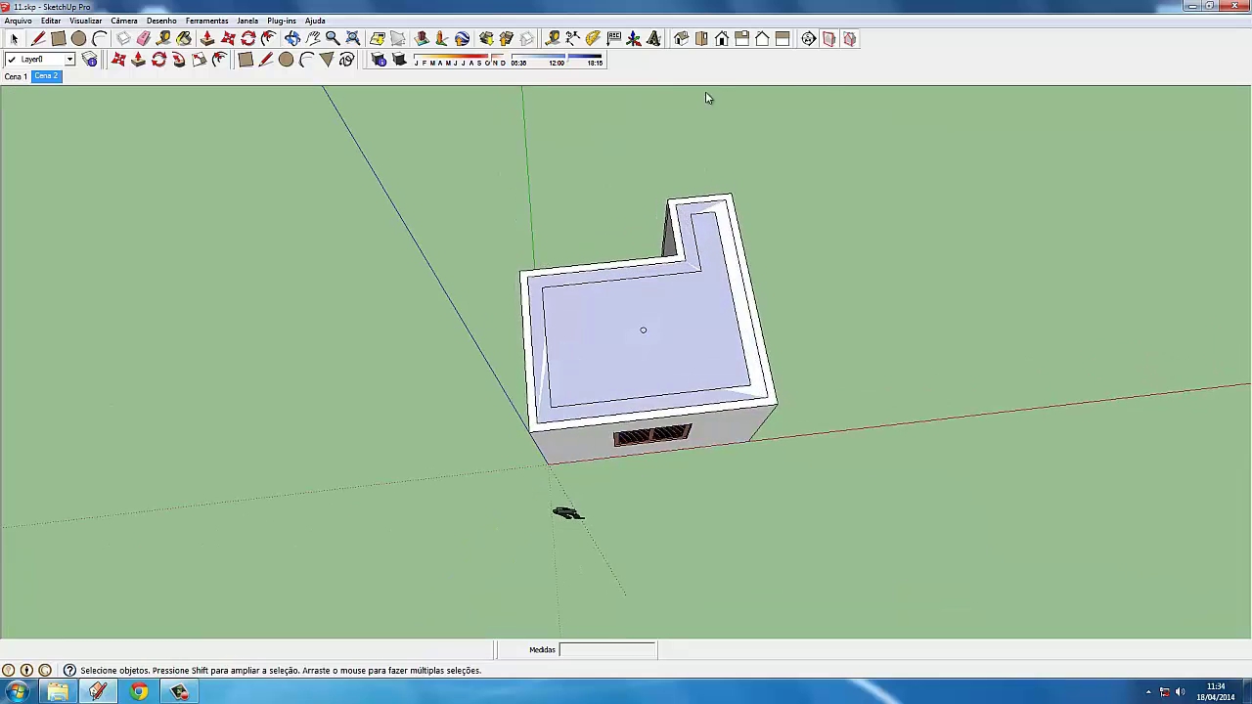
# Place a section plane on the floor and raise it to open the interior
pyautogui.click(702, 38)
pyautogui.click(809, 38)
pyautogui.click(774, 333)
pyautogui.moveTo(774, 333); pyautogui.dragTo(824, 313, button='middle')
pyautogui.press('m')
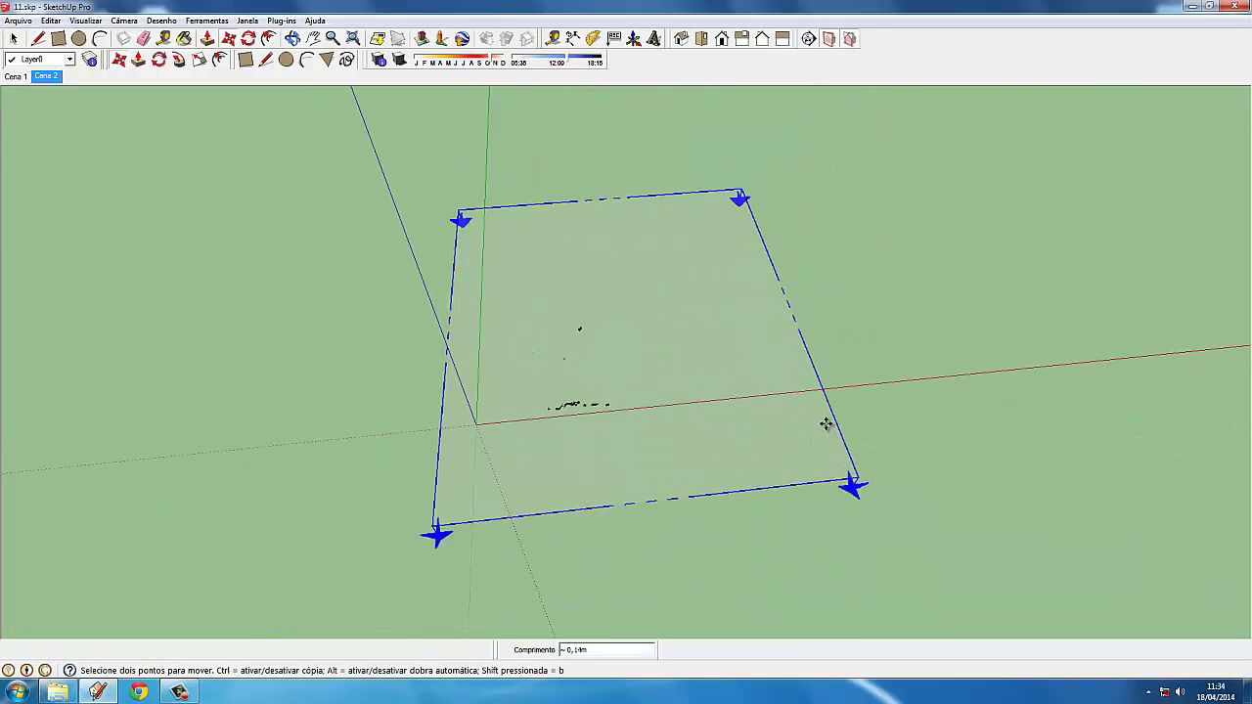
pyautogui.moveTo(824, 424); pyautogui.dragTo(835, 388)
# View the plan from the top in Parallel Projection and try a 2D Graphic export
pyautogui.click(701, 39)
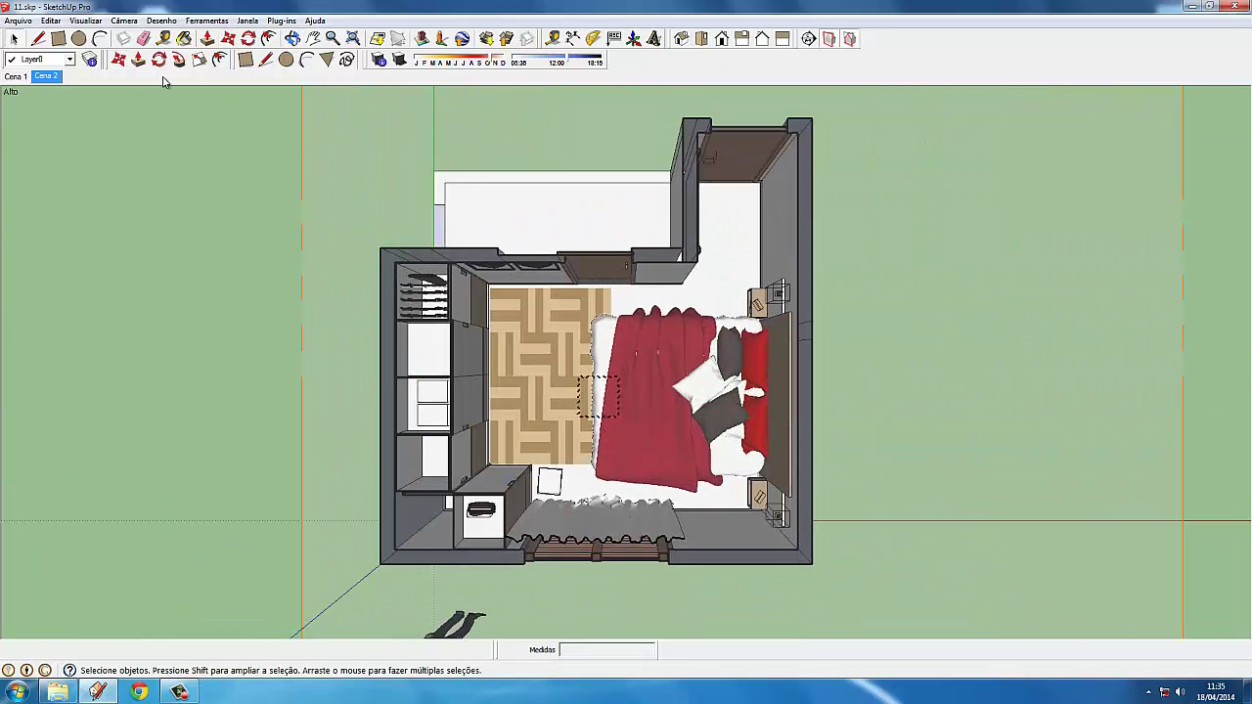
pyautogui.click(123, 20)
pyautogui.click(156, 79)
pyautogui.click(18, 19)
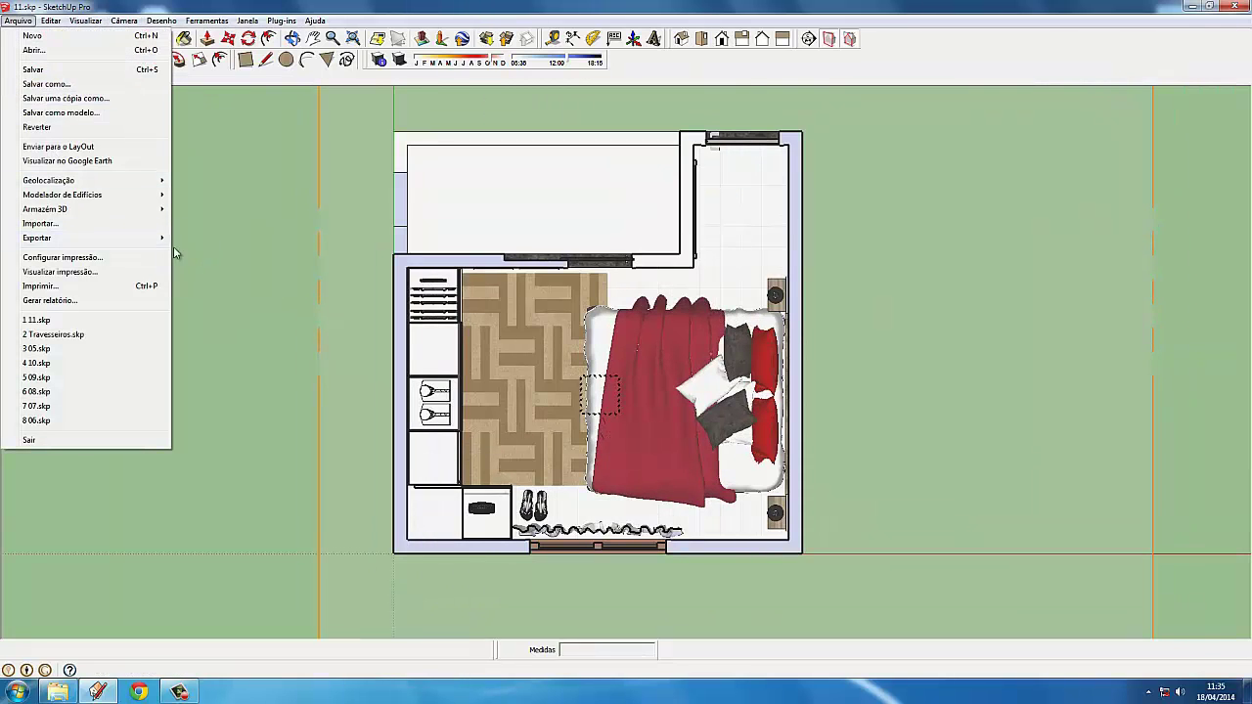
pyautogui.moveTo(58, 237)
pyautogui.click(234, 255)
pyautogui.press('Escape')
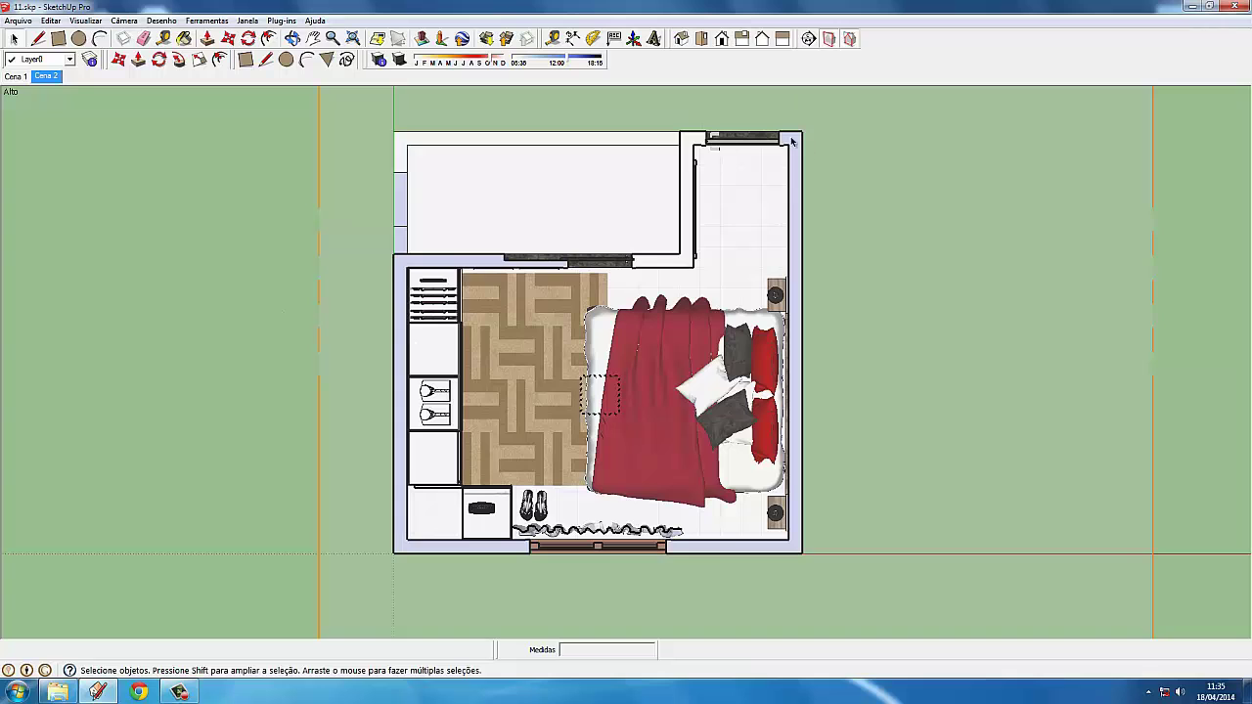
# Switch the camera back to perspective and return to the first saved scene
pyautogui.press('pagedown')
pyautogui.press('m')
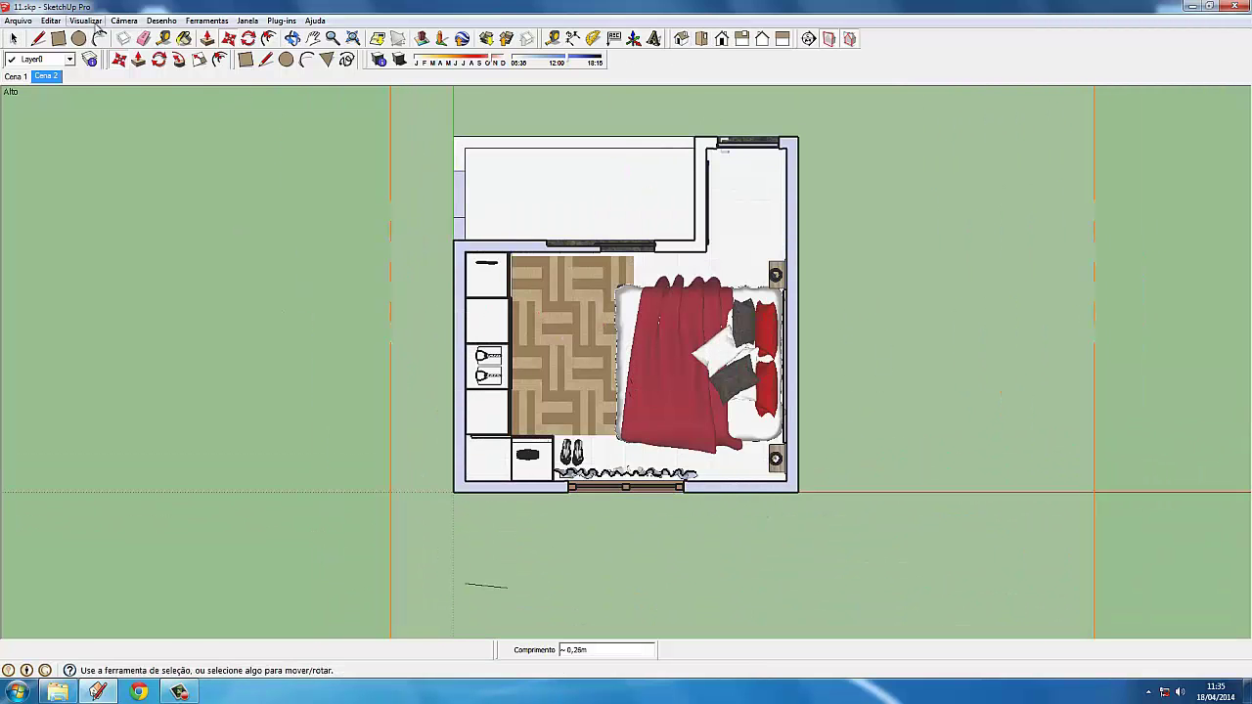
pyautogui.click(123, 19)
pyautogui.click(147, 98)
pyautogui.click(16, 76)
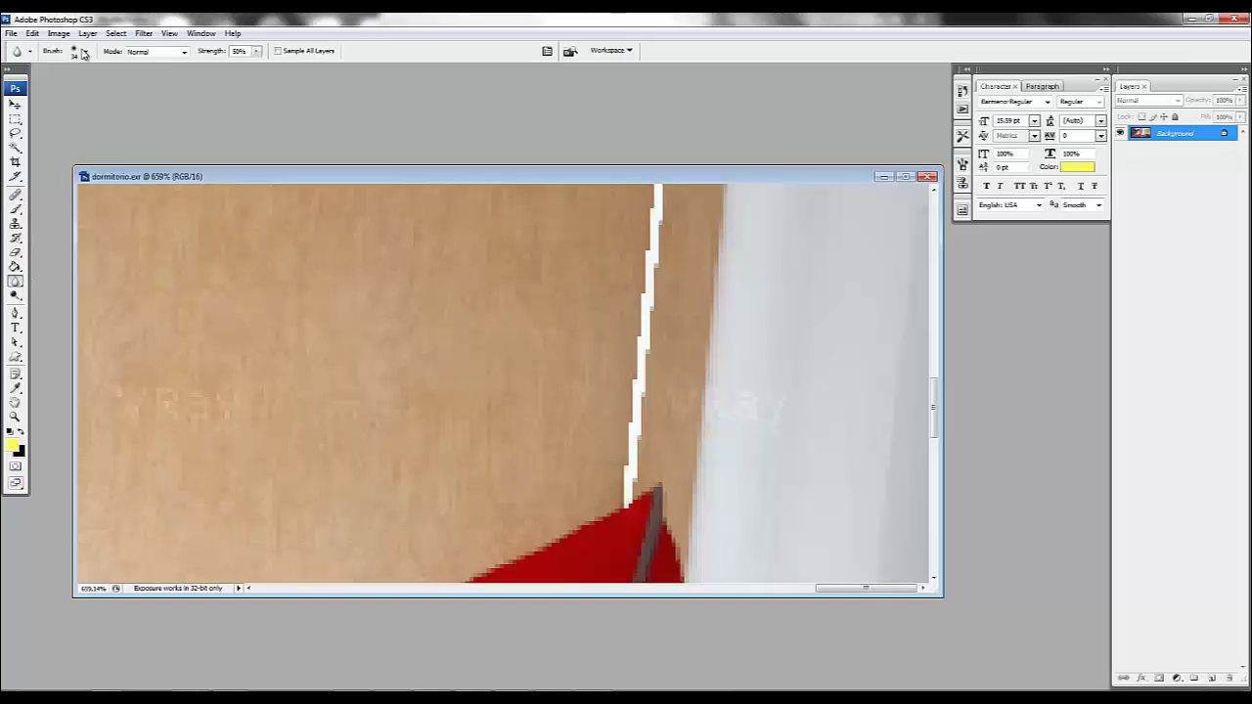
# Set the Blur brush to 11 px and view the bedroom render at 100%
pyautogui.click(83, 54)
pyautogui.click(49, 107)
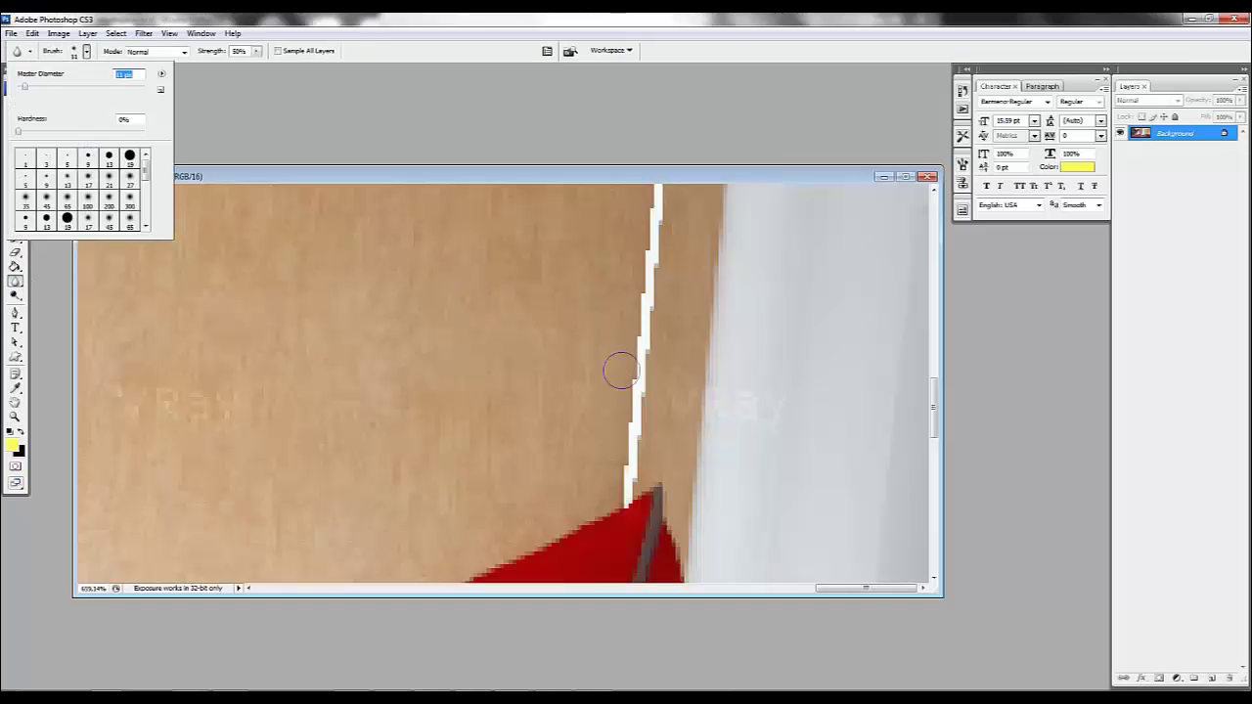
pyautogui.click(622, 371)
pyautogui.press('z')
pyautogui.hotkey('ctrl', 'alt', '0')
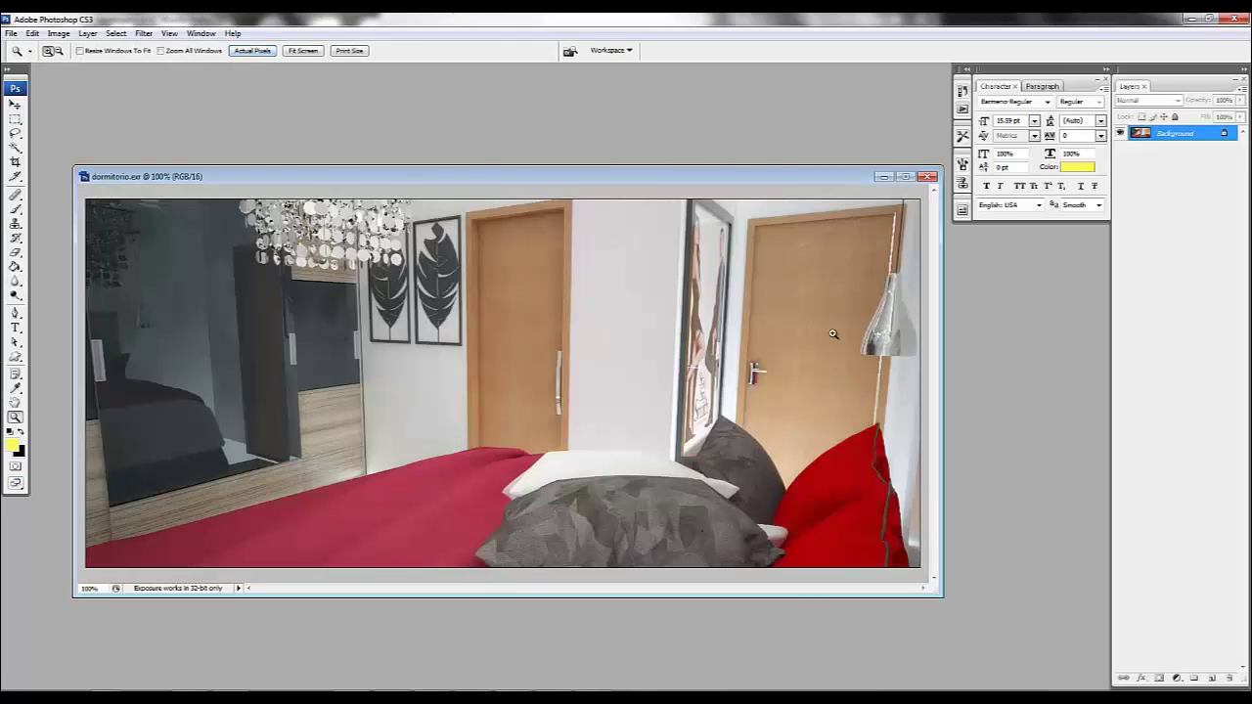
# Blur and smudge the jagged lamp cord edge, zoom back to 100%, and open the Filter menu
pyautogui.click(17, 282)
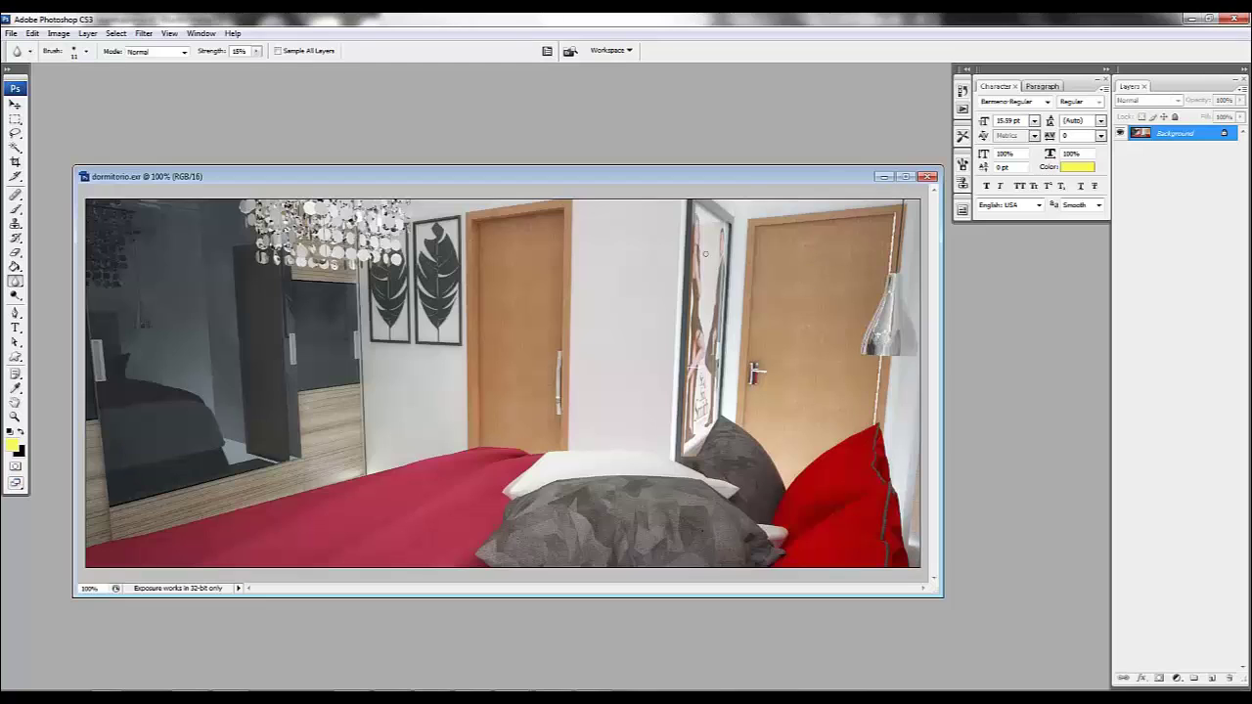
pyautogui.moveTo(23, 282); pyautogui.dragTo(59, 305)
pyautogui.press('b')
pyautogui.keyDown('alt'); pyautogui.scroll(3, 891, 373); pyautogui.keyUp('alt')
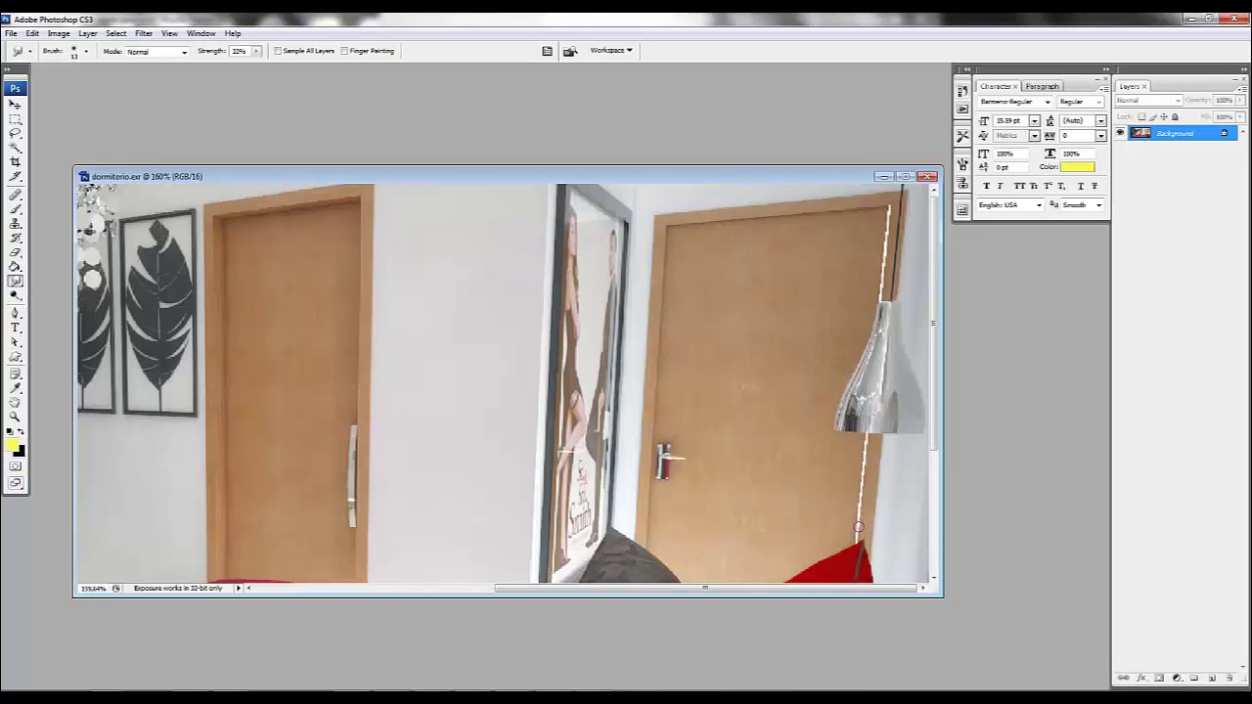
pyautogui.press('z')
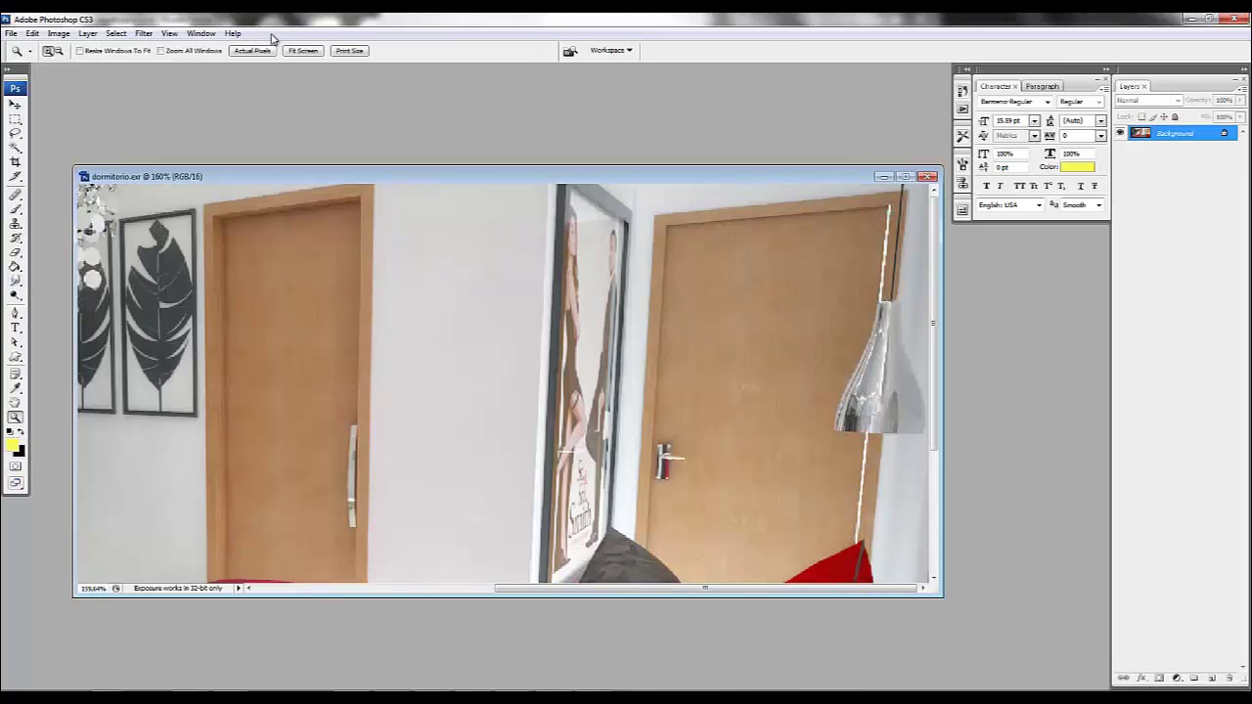
pyautogui.keyDown('alt'); pyautogui.click(738, 291); pyautogui.keyUp('alt')
pyautogui.click(144, 33)
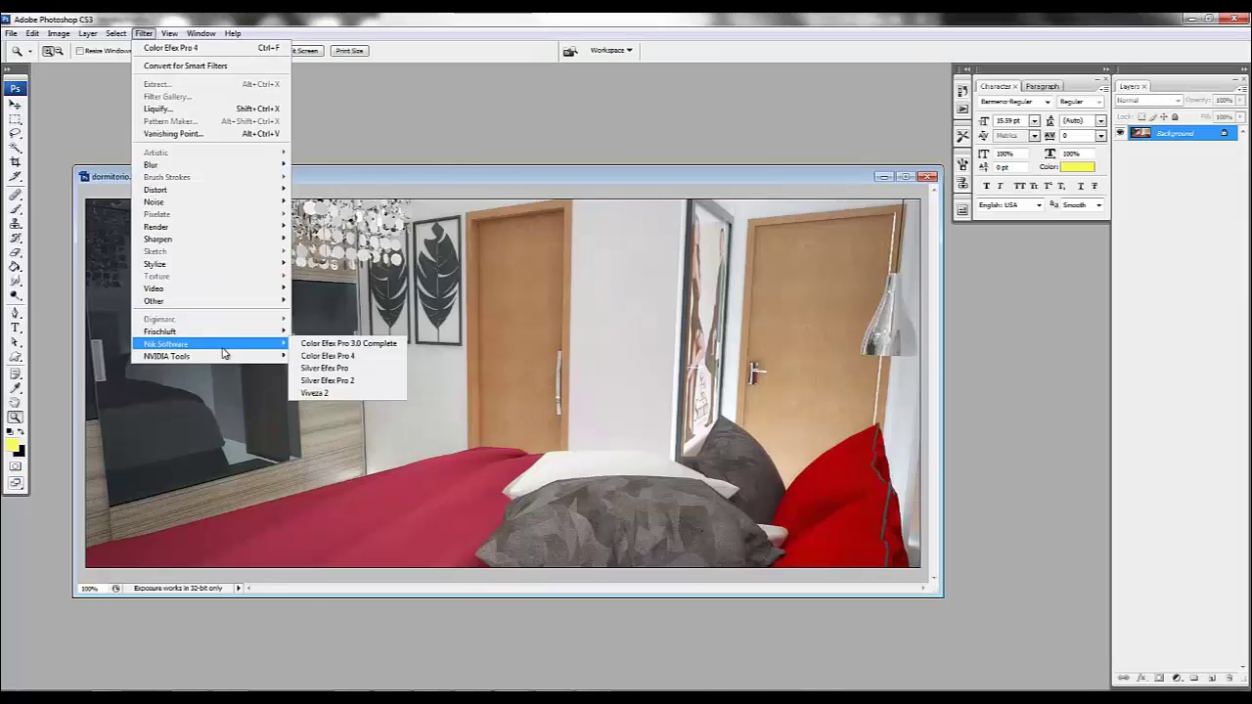
# Apply a Glamour Glow pass and merge it into the background layer
pyautogui.click(342, 356)
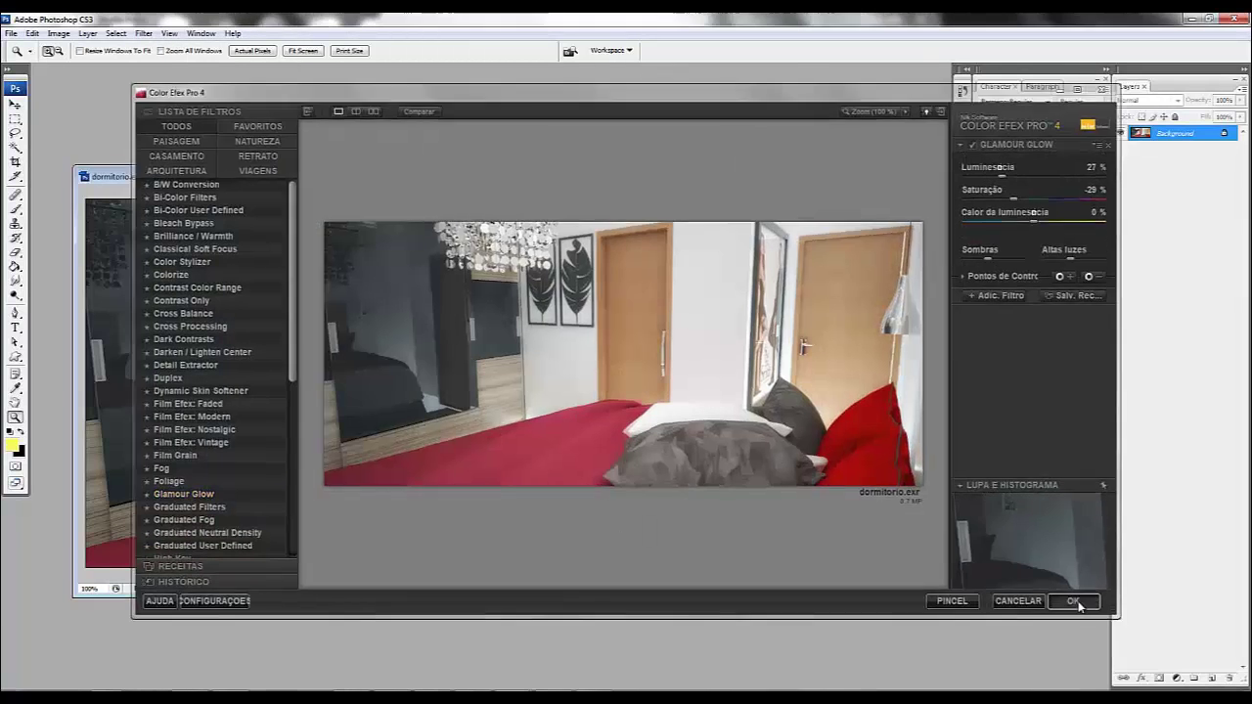
pyautogui.click(1076, 599)
pyautogui.rightClick(1170, 136)
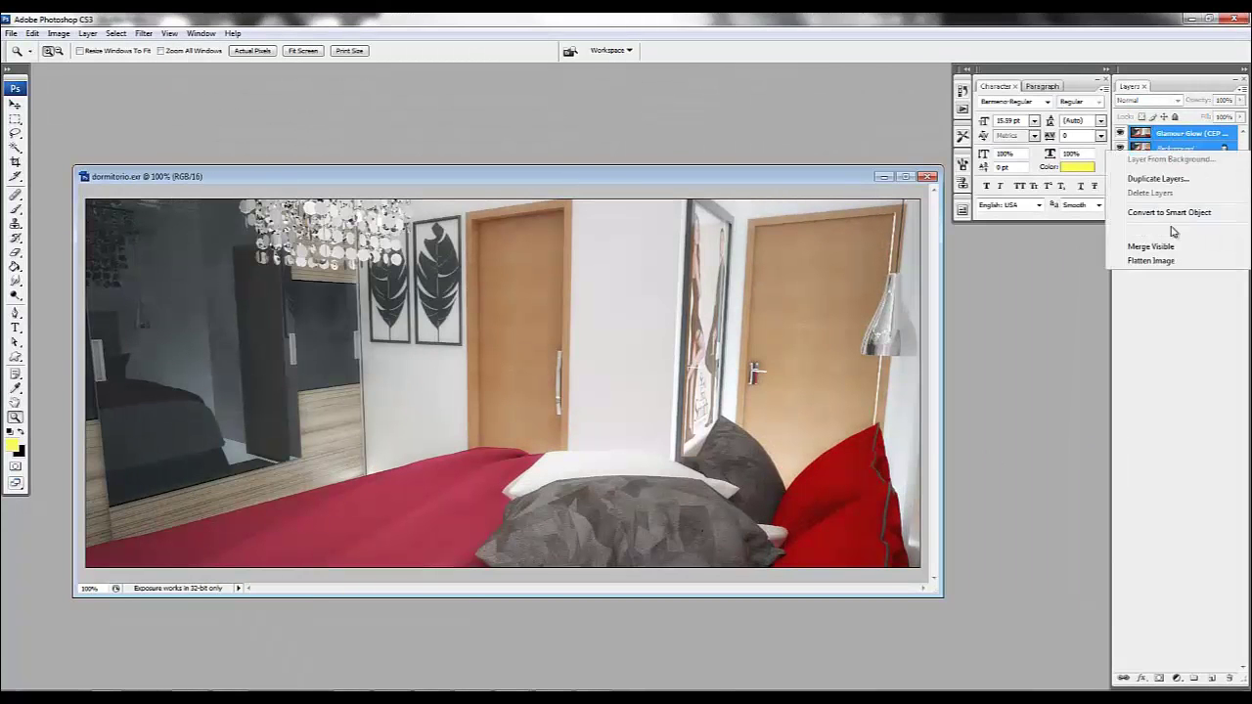
pyautogui.click(1149, 257)
# Apply Dynamic Skin Softener from Color Efex Pro 4 and merge both layers into one
pyautogui.click(144, 33)
pyautogui.click(363, 345)
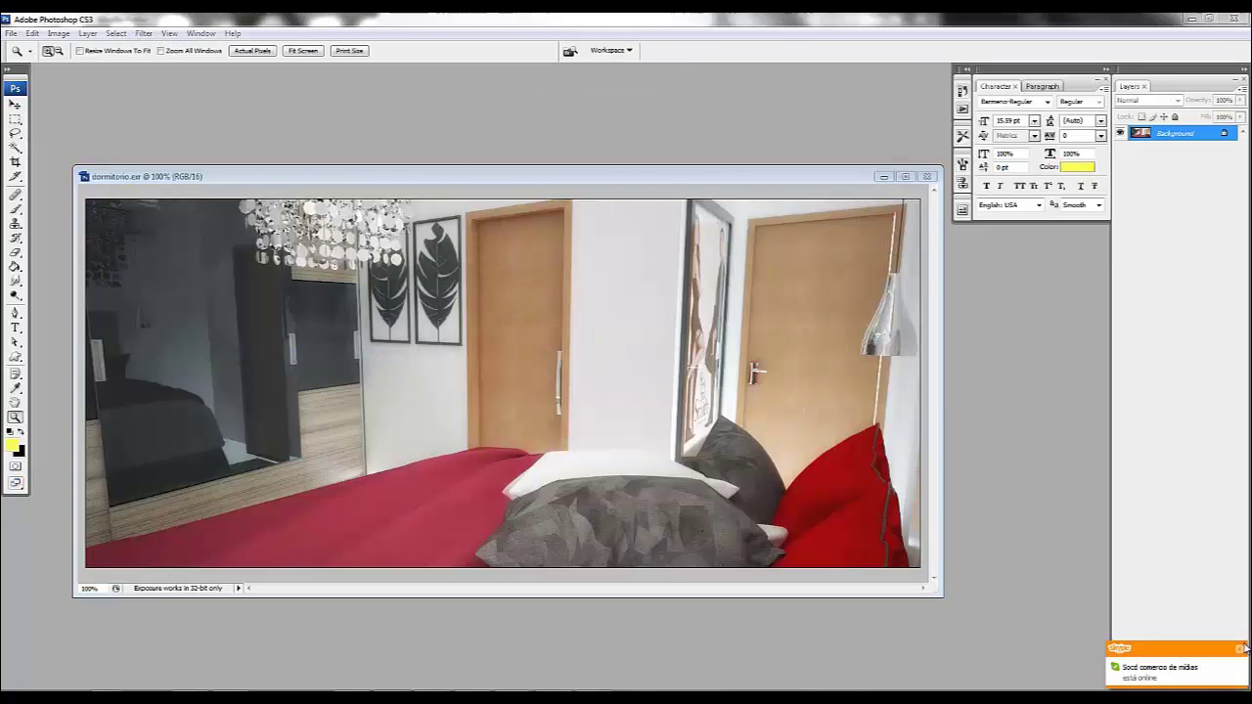
pyautogui.click(179, 338)
pyautogui.click(195, 391)
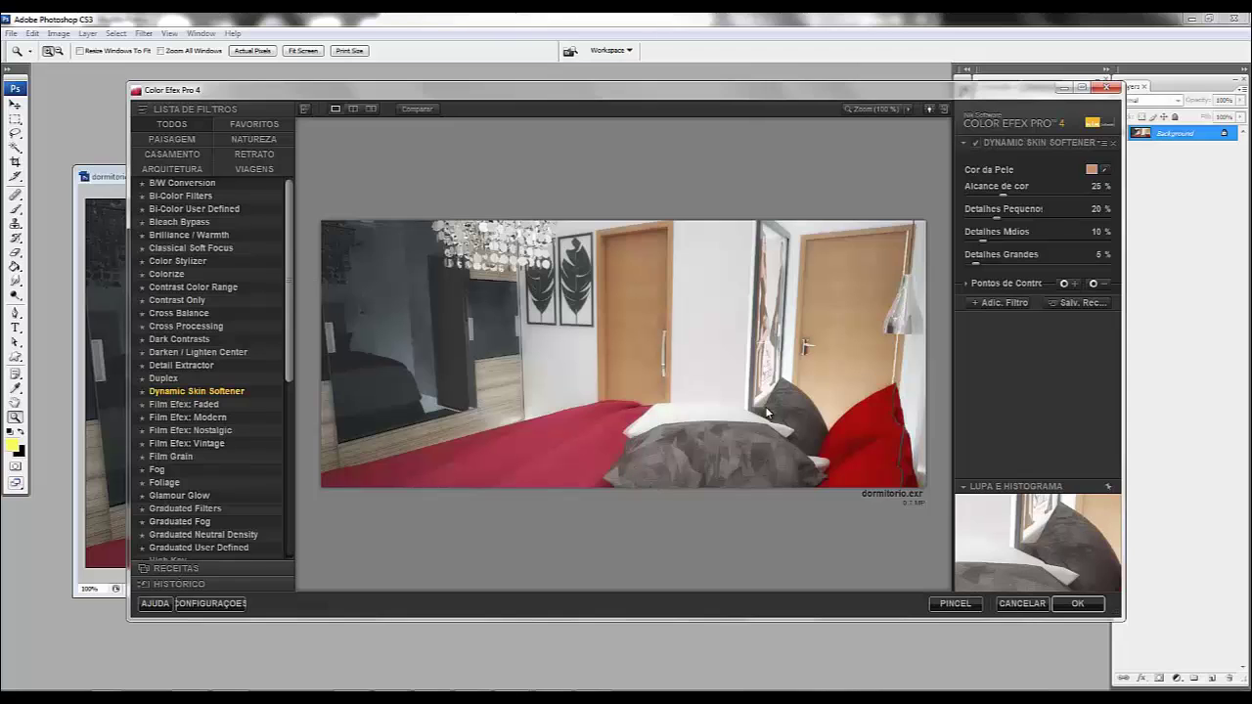
pyautogui.click(1077, 604)
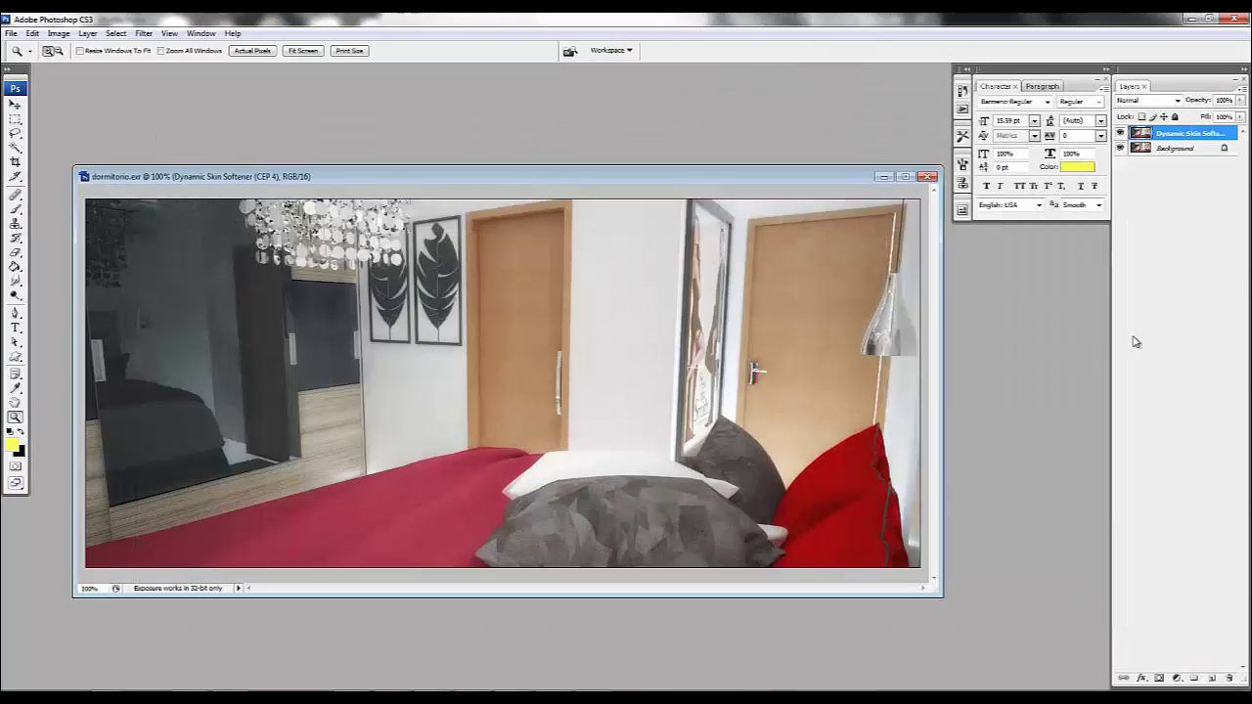
pyautogui.keyDown('shift'); pyautogui.click(1174, 148); pyautogui.keyUp('shift')
pyautogui.rightClick(1174, 151)
pyautogui.click(1150, 233)
# Apply a Film Grain pass from Color Efex Pro 4 and merge it into the background
pyautogui.click(144, 33)
pyautogui.click(337, 339)
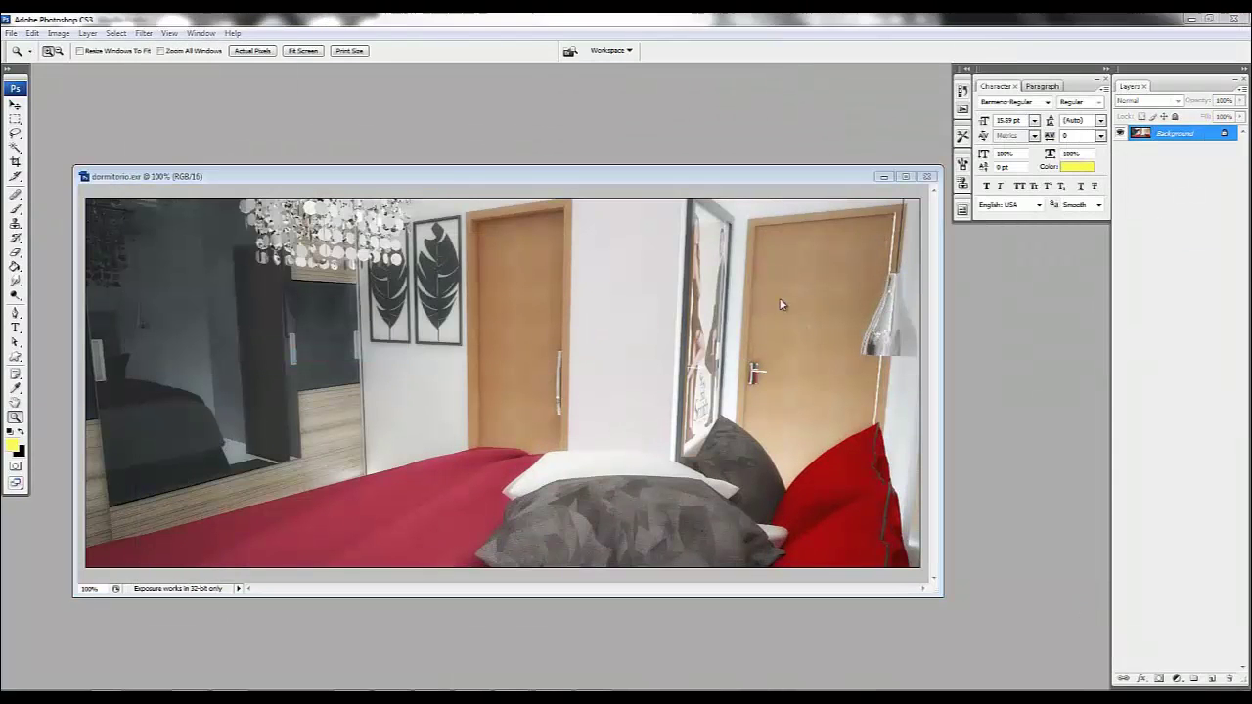
pyautogui.scroll(-8, 199, 422)
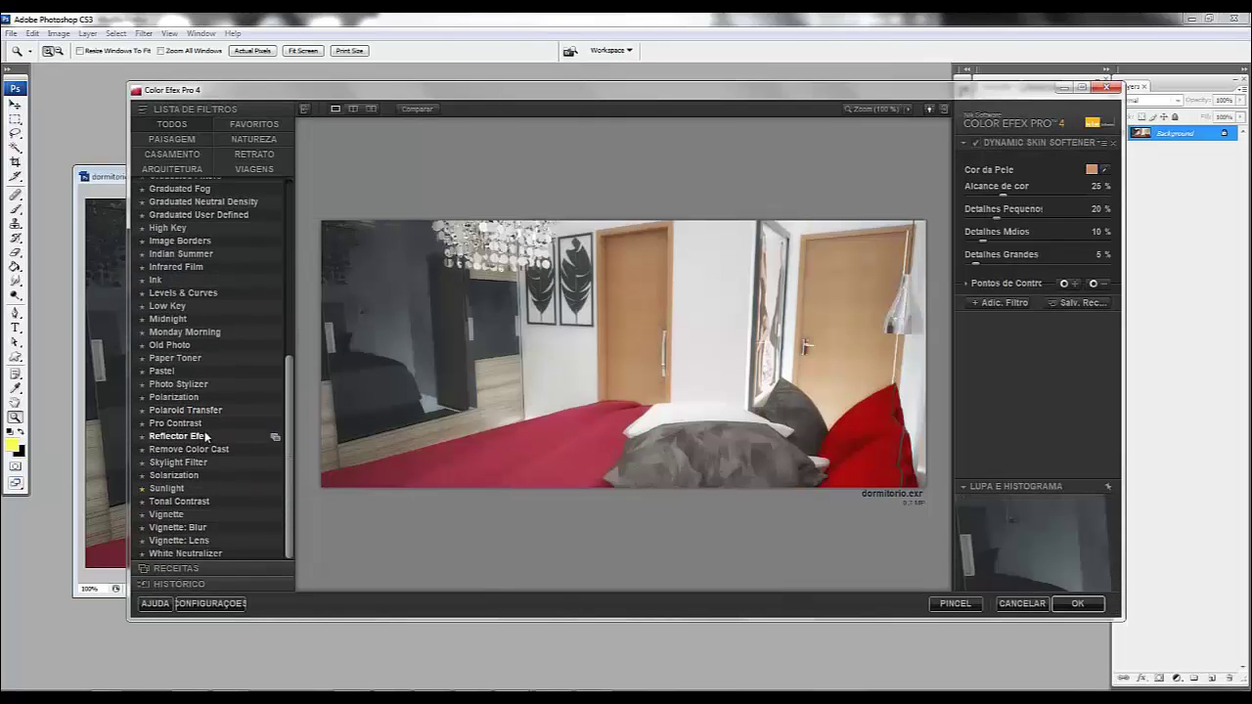
pyautogui.scroll(5, 289, 398)
pyautogui.click(161, 241)
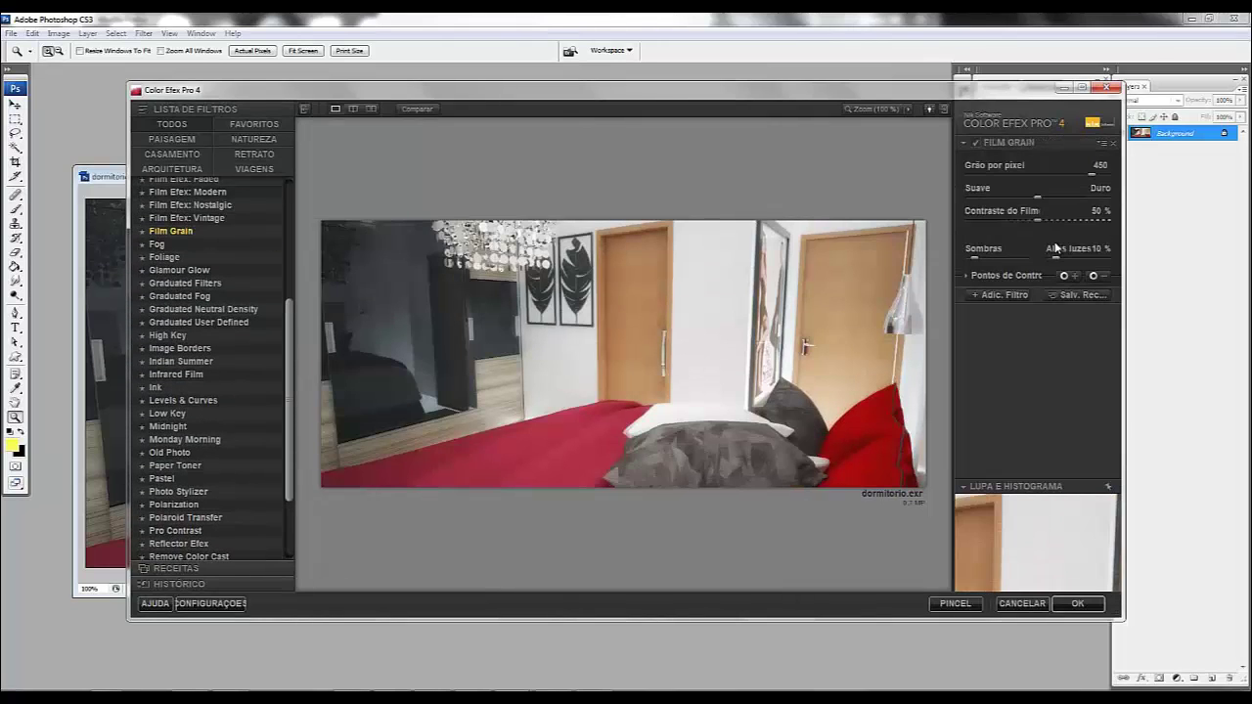
pyautogui.click(1077, 603)
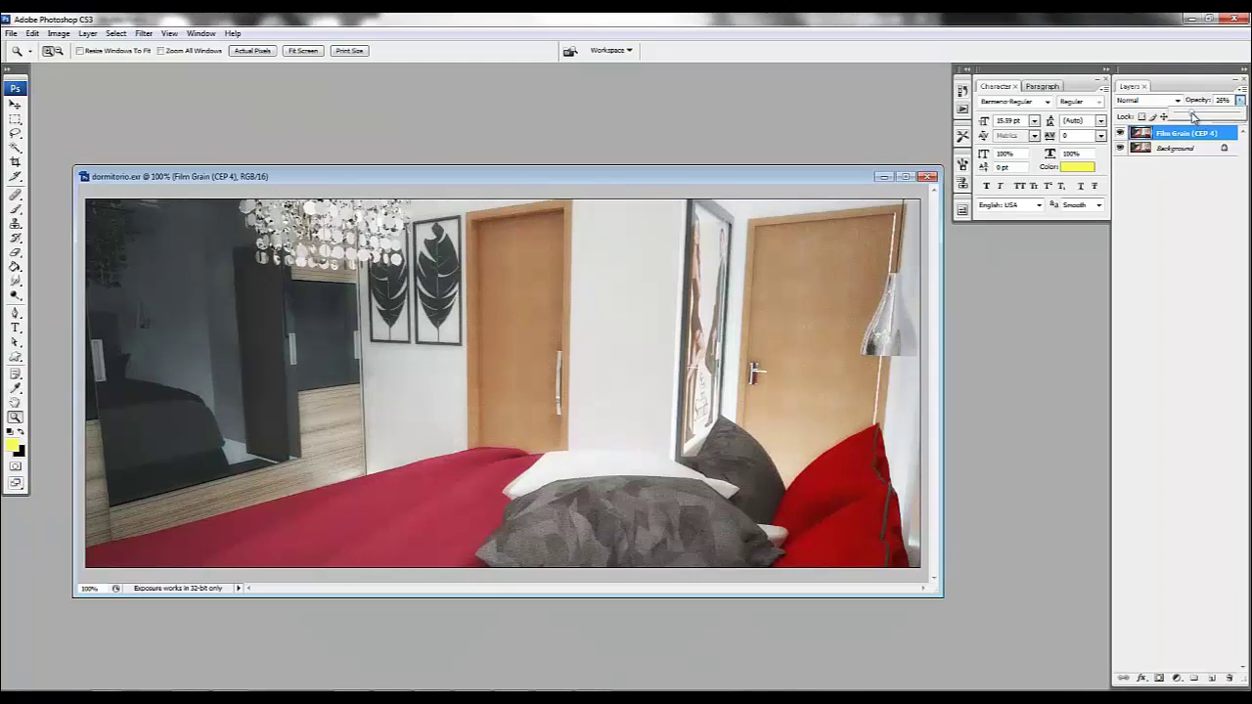
pyautogui.rightClick(1187, 149)
pyautogui.click(1170, 216)
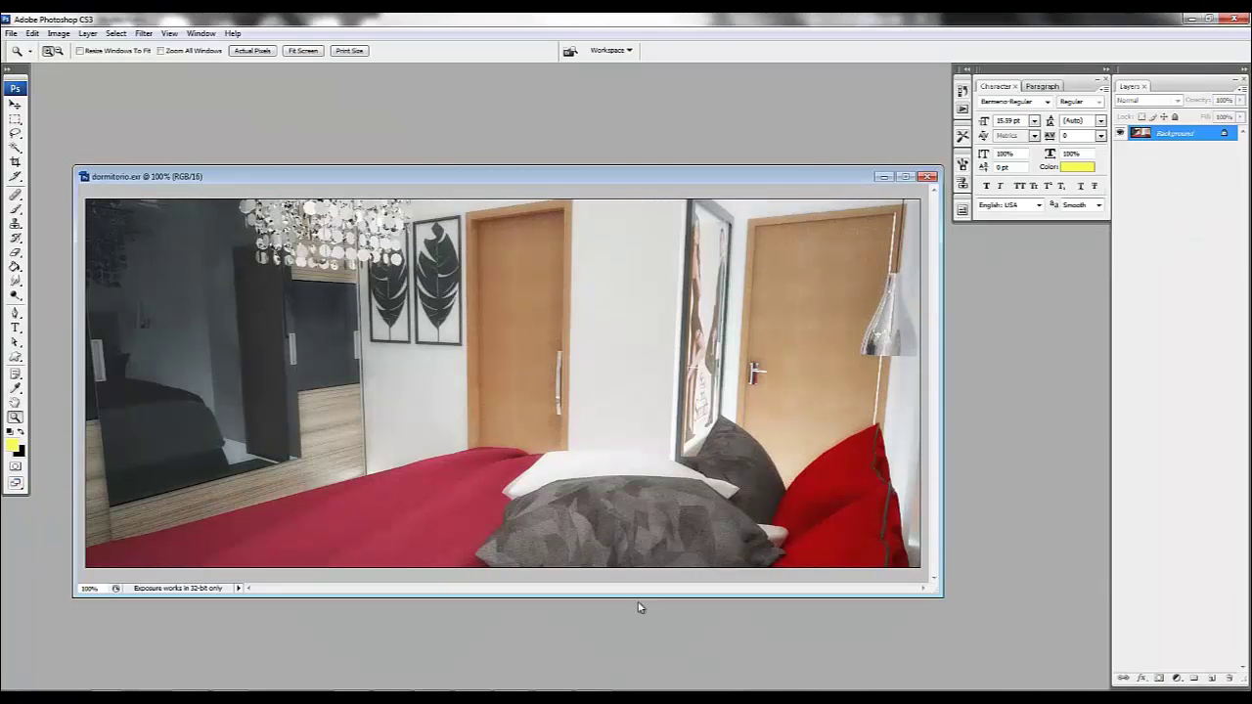
# Add a Color Efex Pro 4 Vignette with lowered transition and opacity, merged into the background
pyautogui.click(144, 33)
pyautogui.click(323, 329)
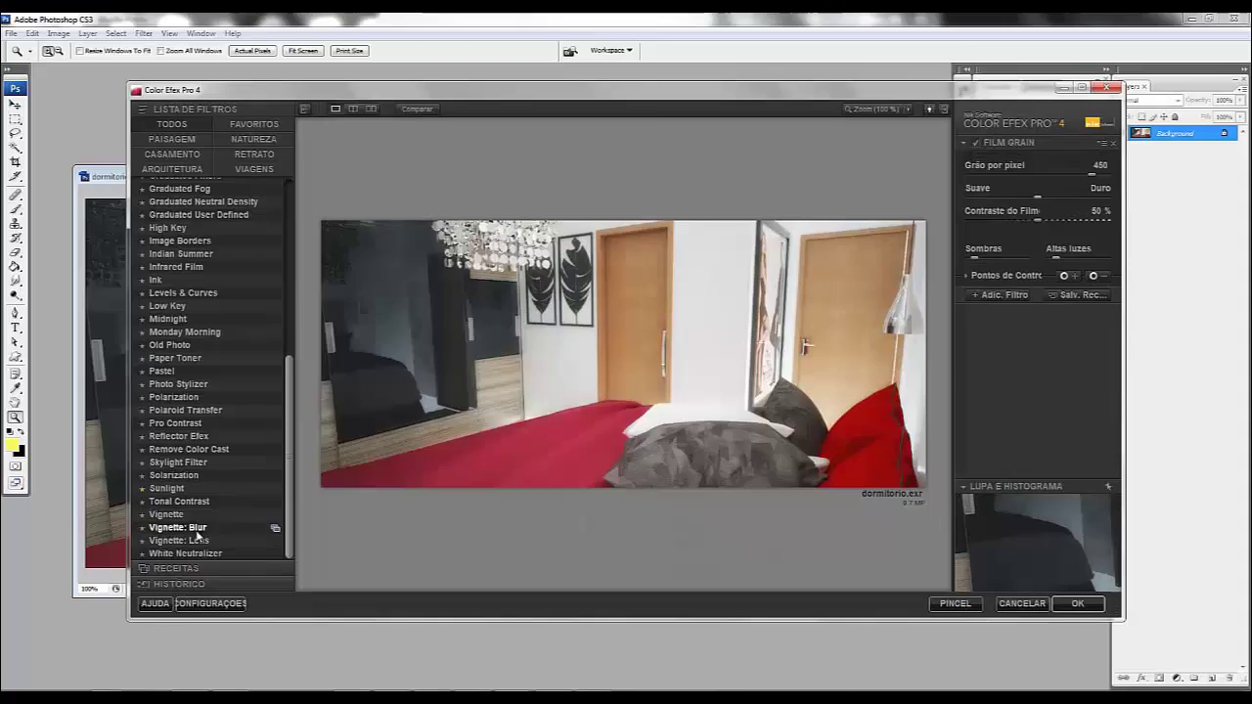
pyautogui.click(166, 514)
pyautogui.moveTo(1034, 283); pyautogui.dragTo(997, 287)
pyautogui.moveTo(1095, 244); pyautogui.dragTo(1032, 244)
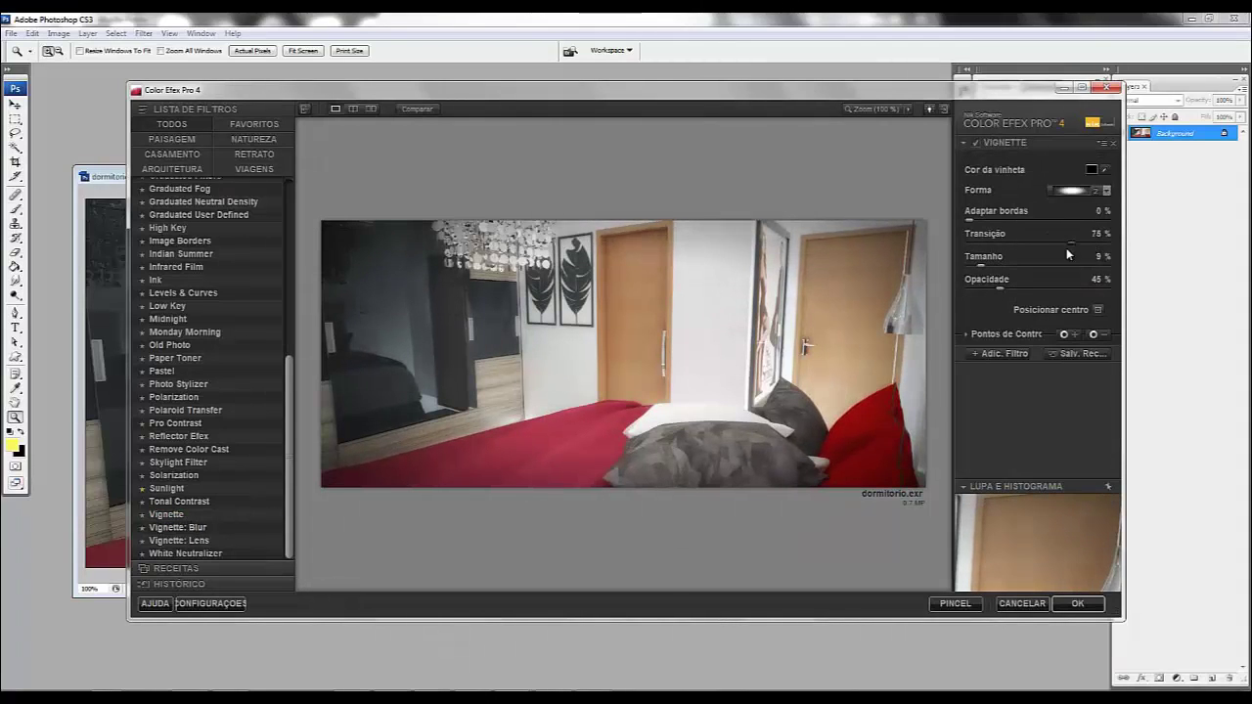
pyautogui.moveTo(999, 289); pyautogui.dragTo(993, 292)
pyautogui.click(1077, 604)
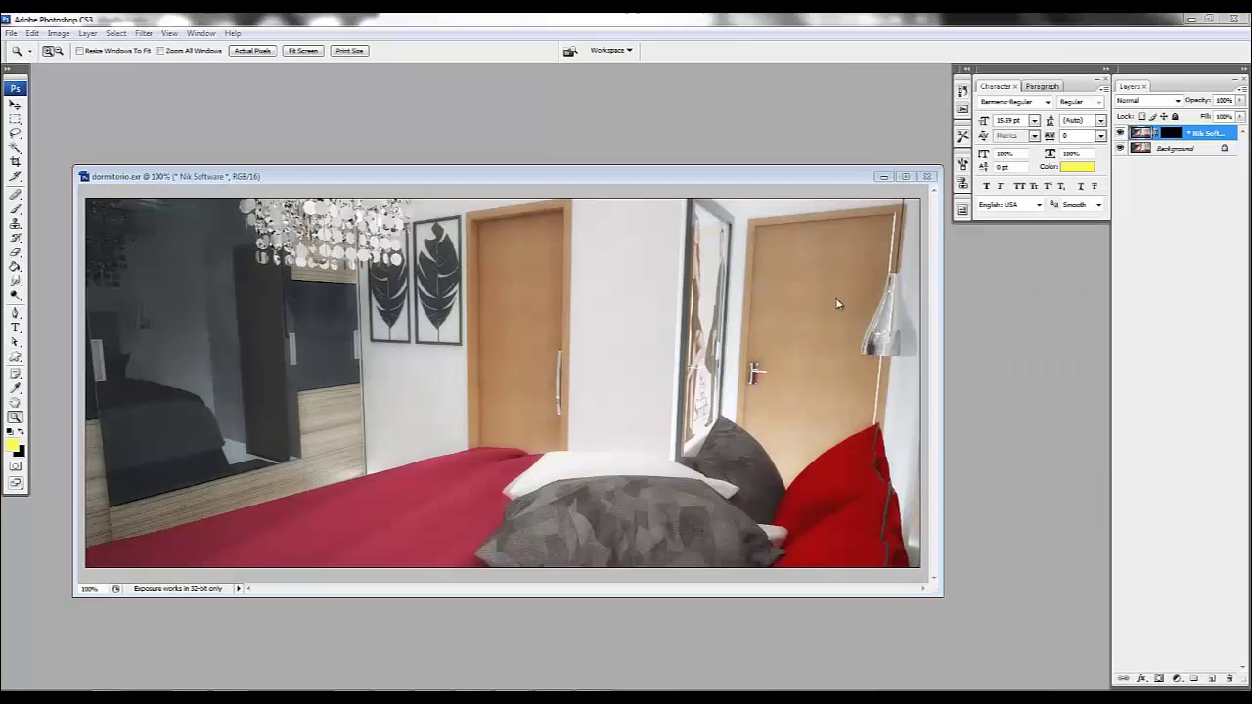
pyautogui.click(1240, 89)
pyautogui.click(1151, 230)
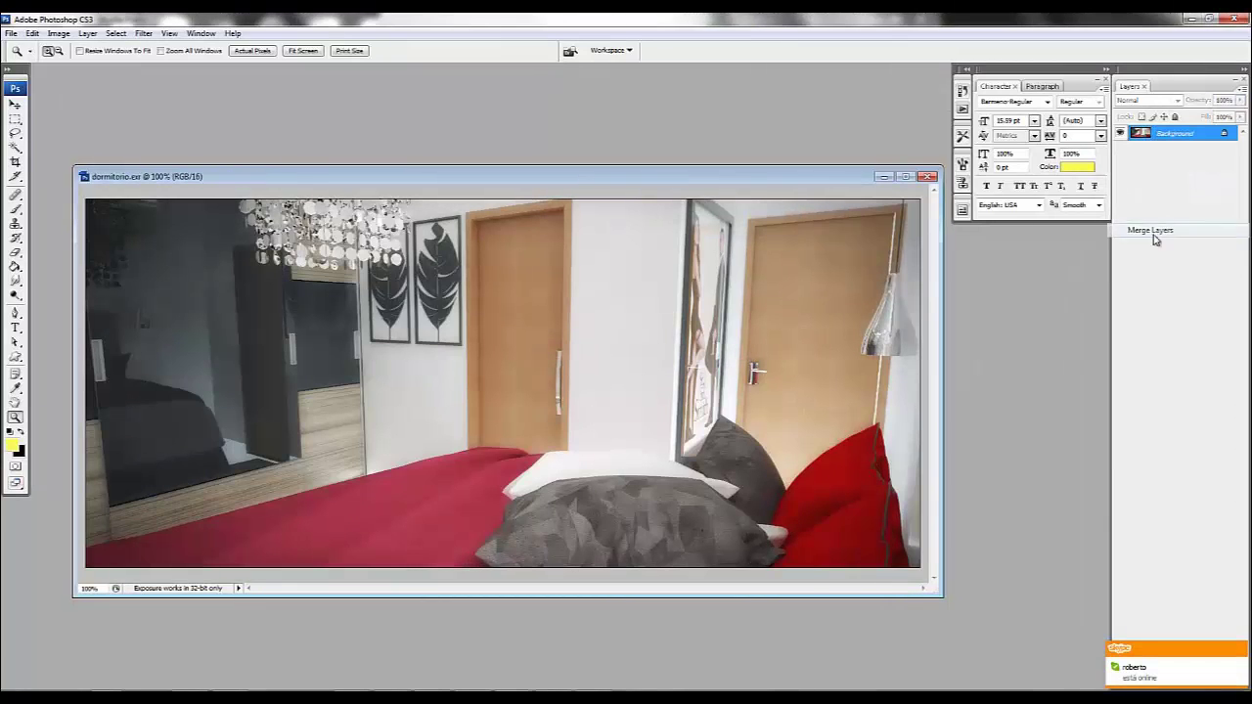
# Dismiss the filter list without choosing an effect and nudge the image window upward
pyautogui.click(144, 33)
pyautogui.click(313, 235)
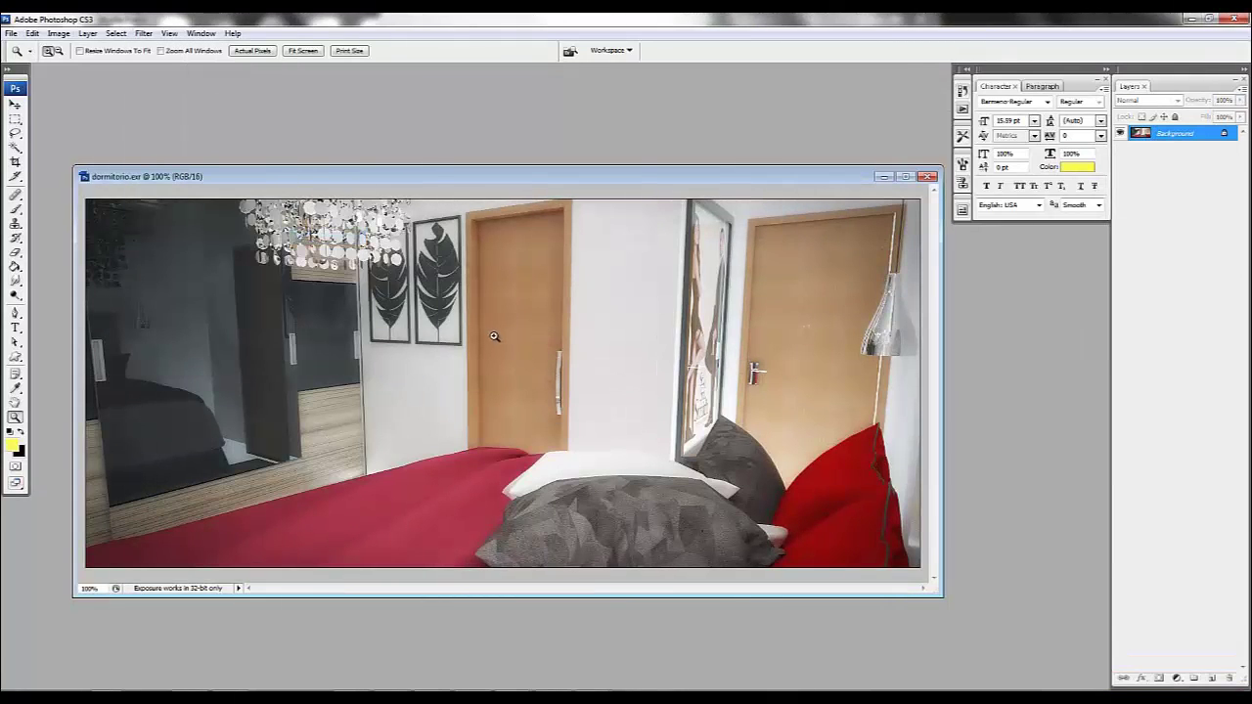
pyautogui.moveTo(431, 178); pyautogui.dragTo(430, 165)
# Change the render's saturation in Hue/Saturation (Ctrl+U) and reposition the document window
pyautogui.hotkey('ctrl', 'u')
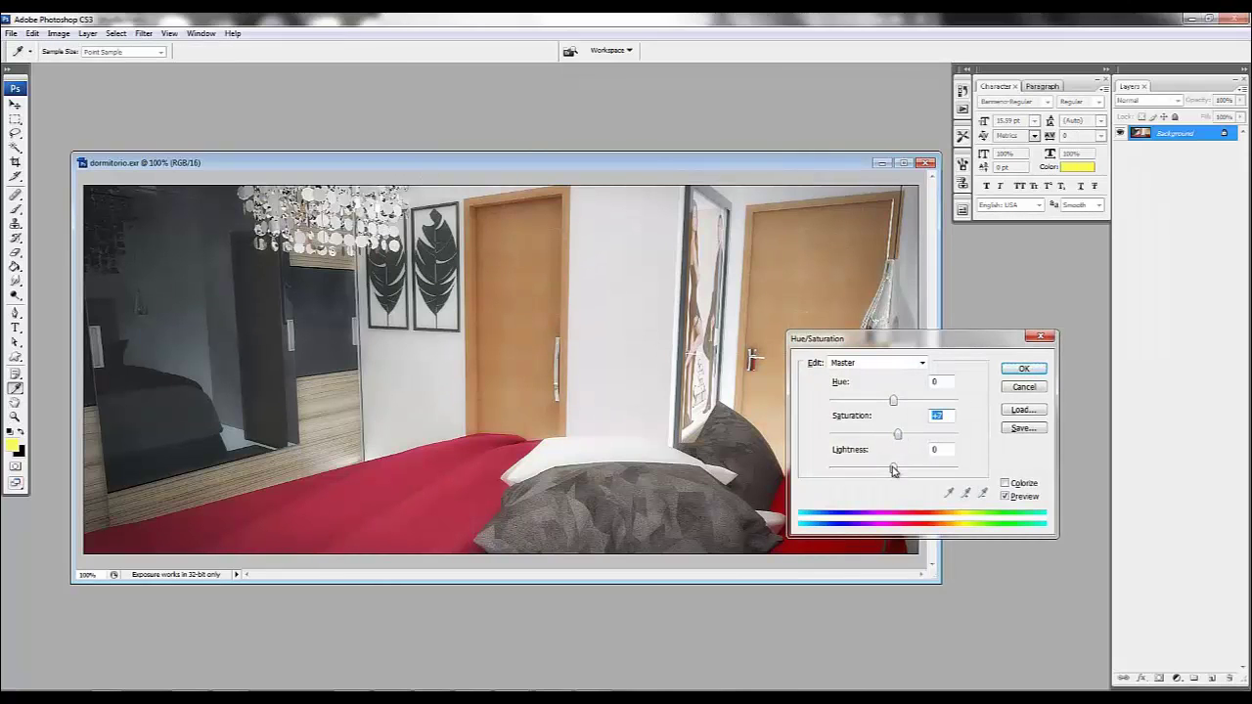
pyautogui.click(1017, 369)
pyautogui.press('z')
pyautogui.moveTo(510, 170); pyautogui.dragTo(528, 161)
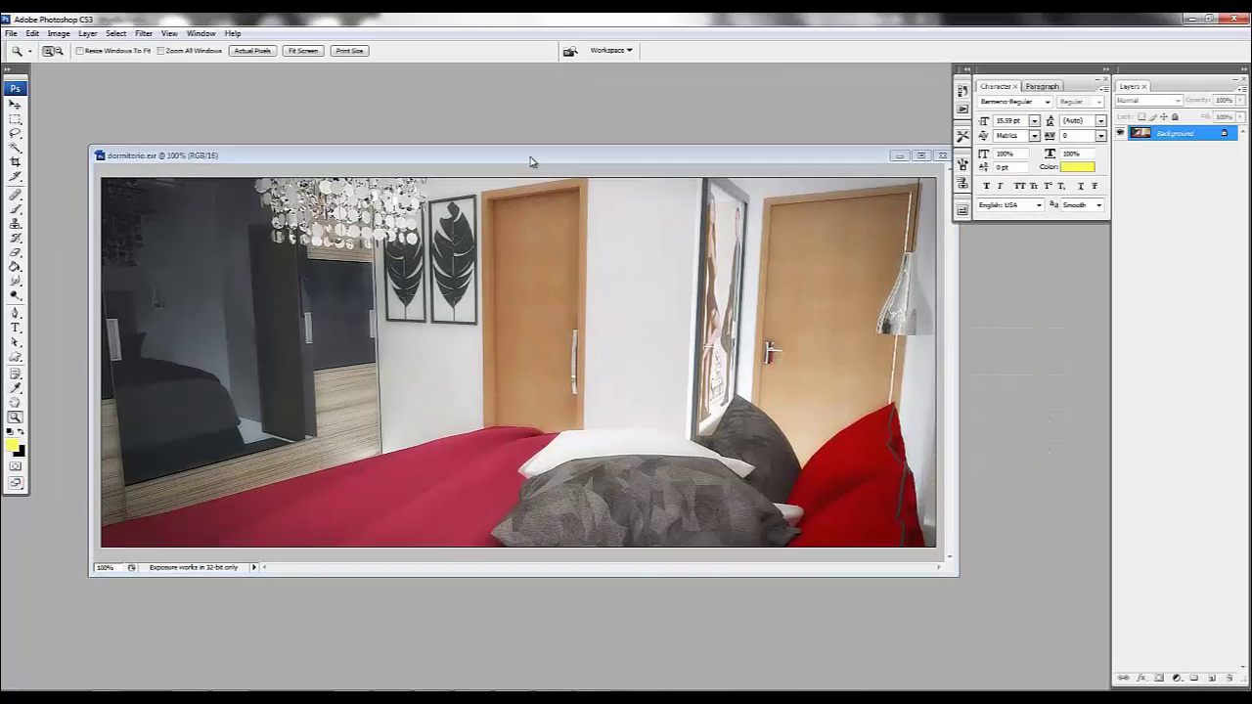